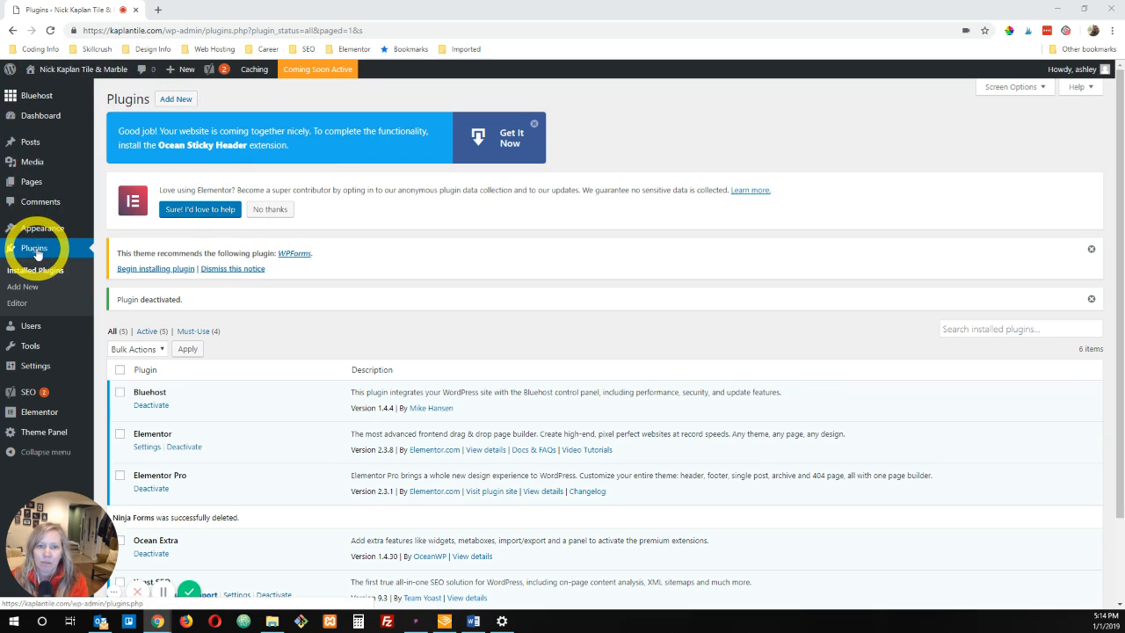
Step: Search for new plugins with the keyword "ninja", and install and activate Ninja Forms
{"action": "left_click", "coordinate": [36, 250]}
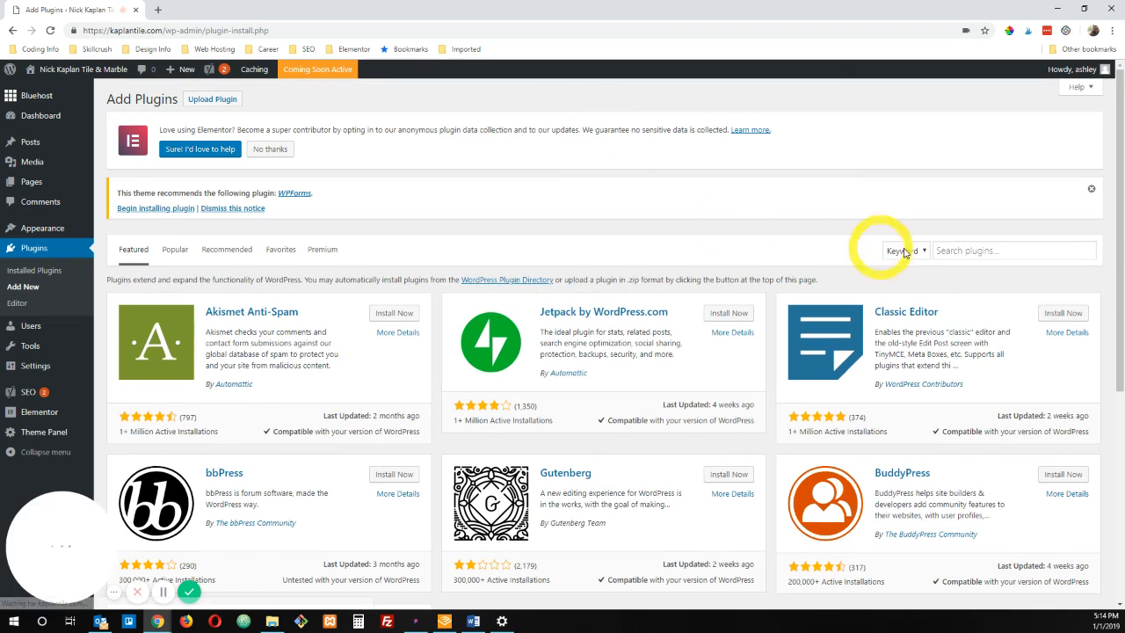
{"action": "left_click", "coordinate": [988, 250]}
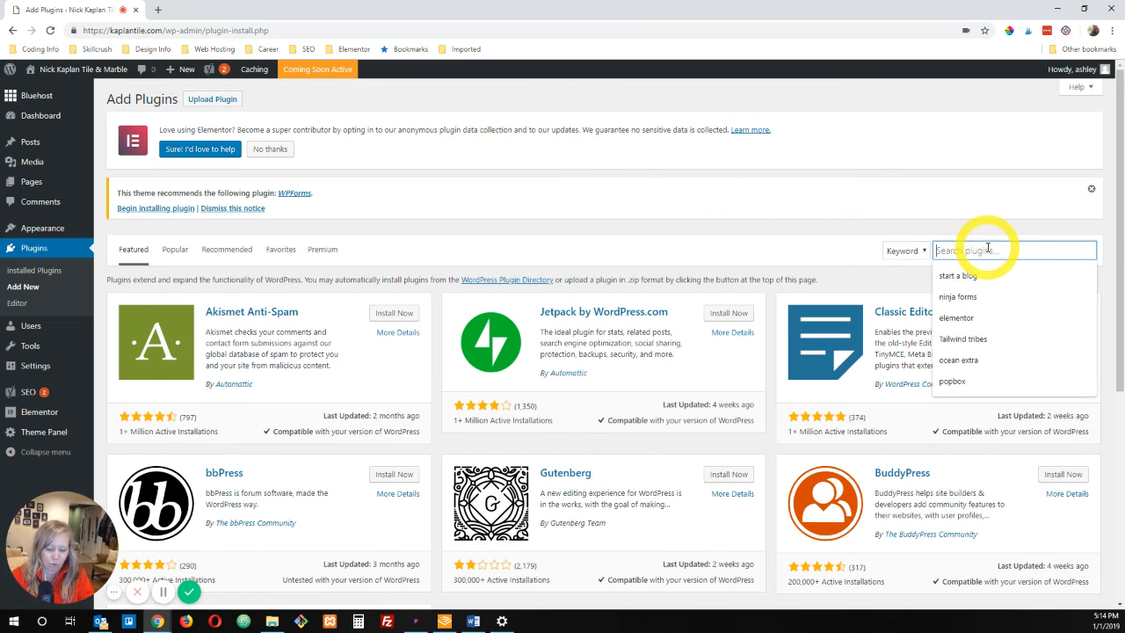
{"action": "type", "text": "ninja"}
{"action": "key", "text": "Return"}
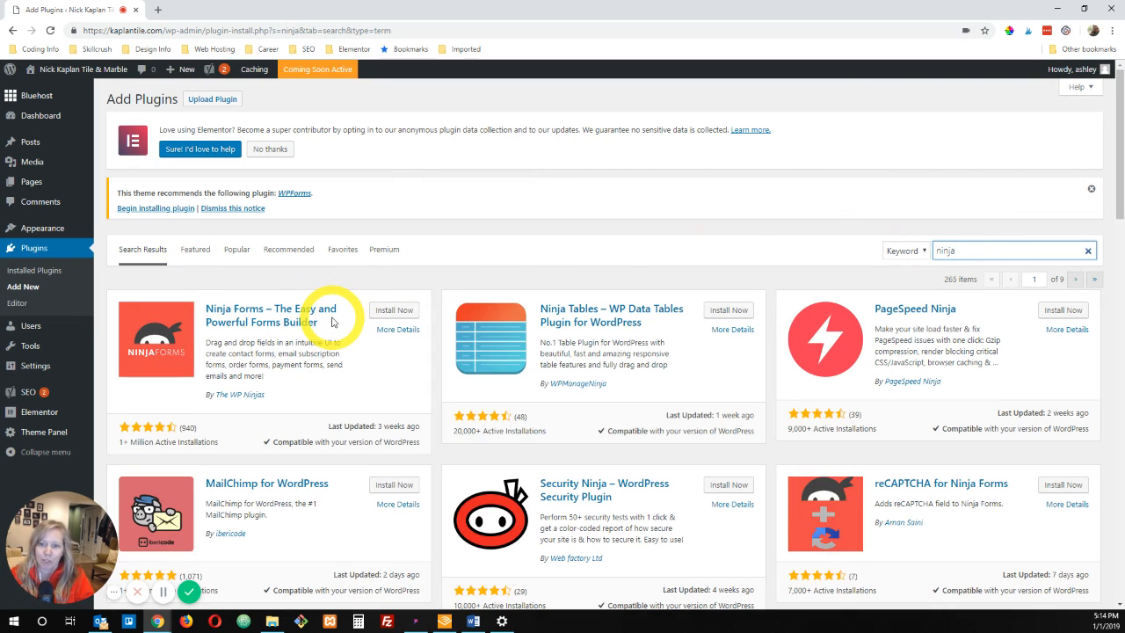
{"action": "left_click", "coordinate": [388, 312]}
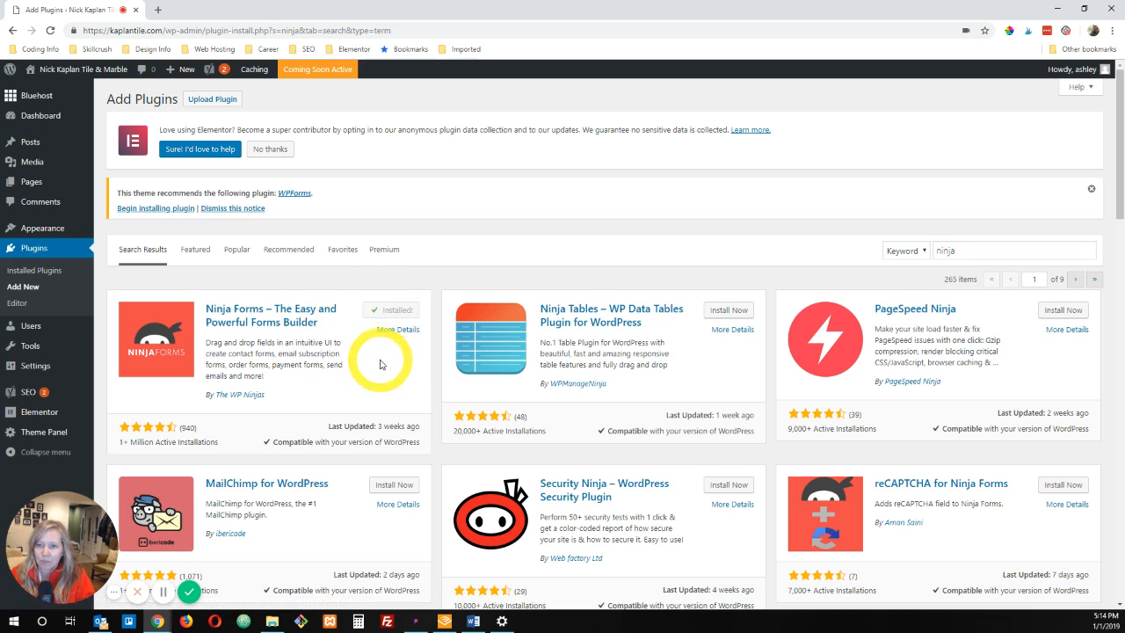
{"action": "left_click", "coordinate": [400, 312]}
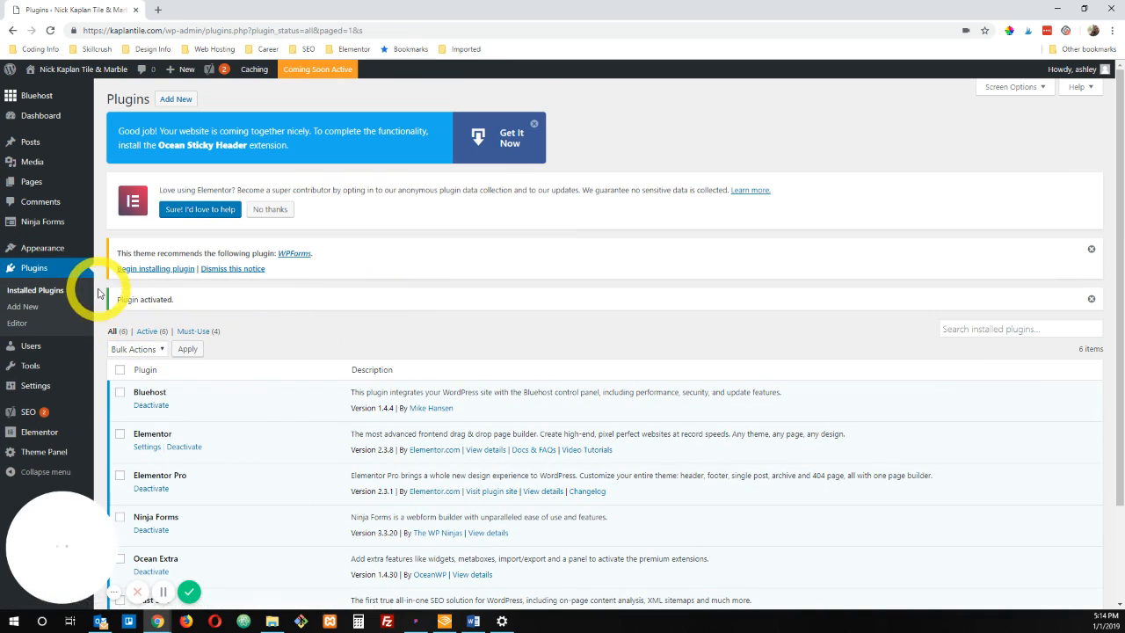
Step: Open the Ninja Forms dashboard and look at the existing Contact Me form
{"action": "mouse_move", "coordinate": [25, 225]}
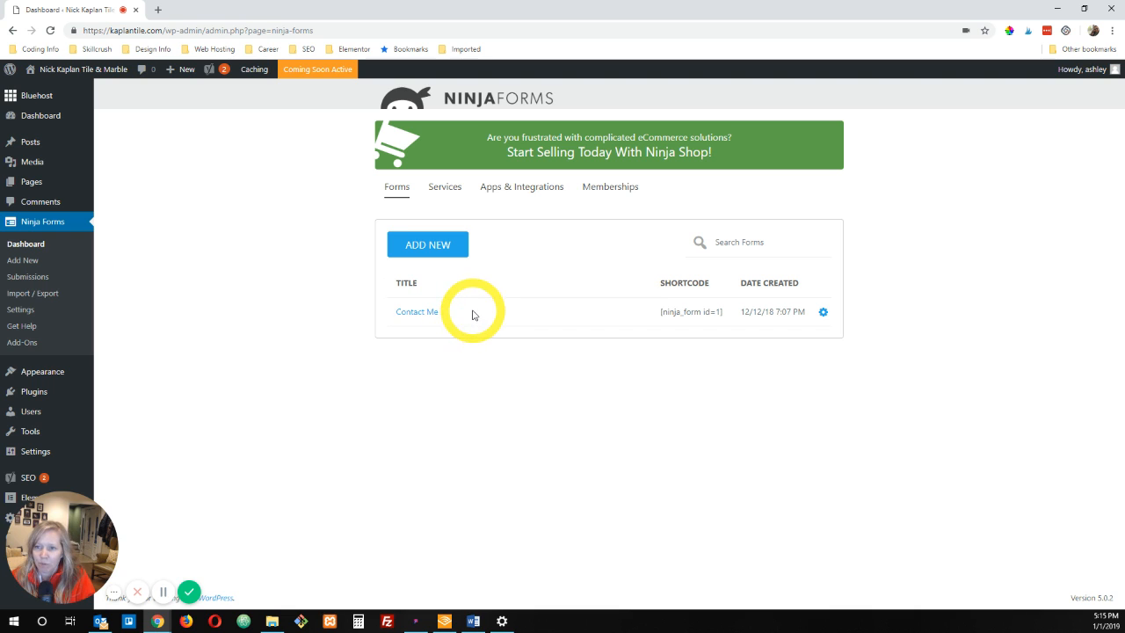
{"action": "left_click", "coordinate": [440, 313]}
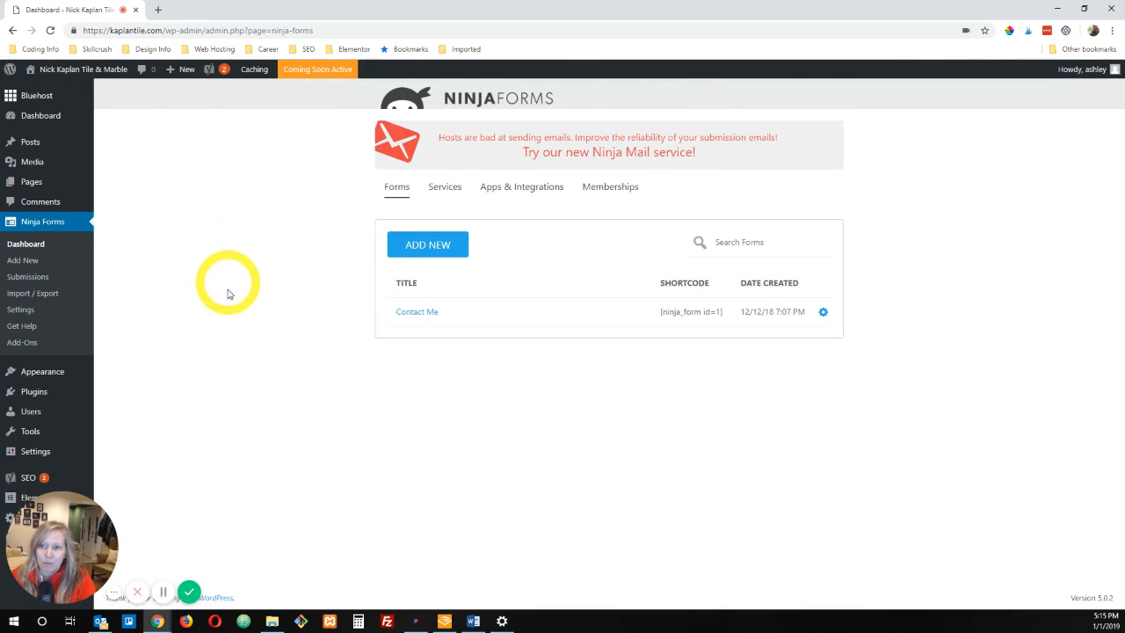
Step: Create a new page titled "Contact Us" and publish it
{"action": "mouse_move", "coordinate": [32, 190]}
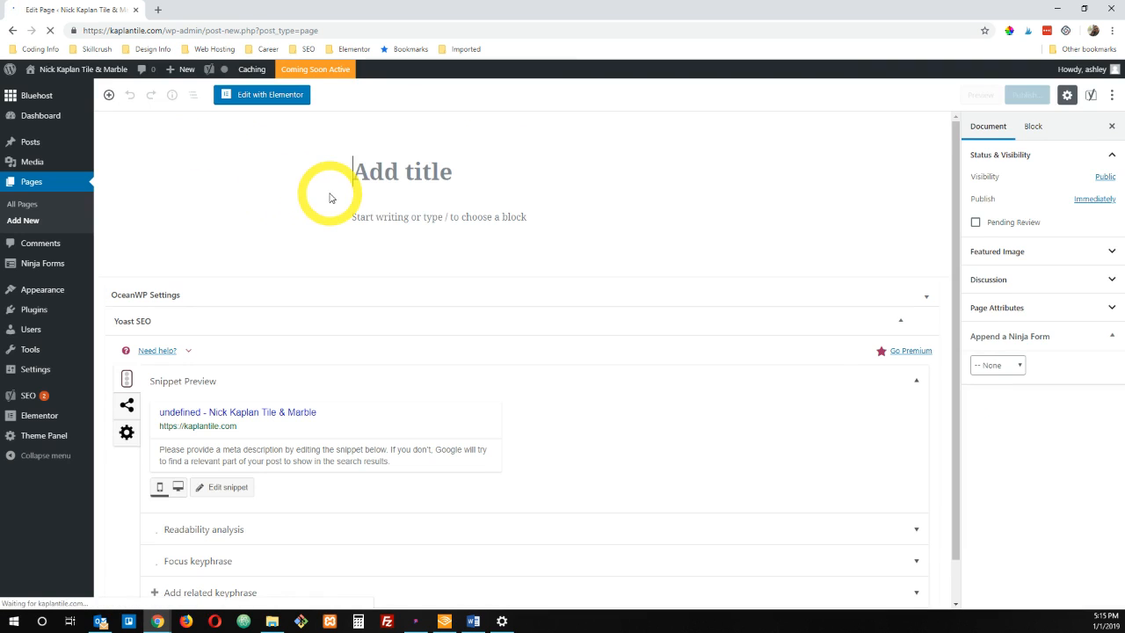
{"action": "left_click", "coordinate": [399, 171]}
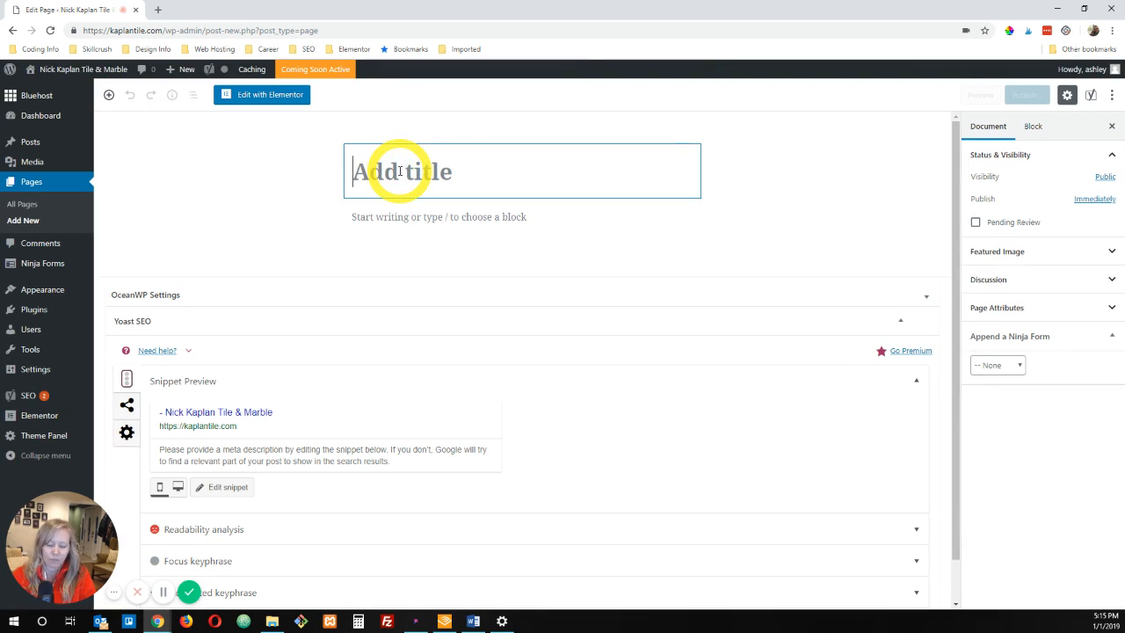
{"action": "type", "text": "Contact Us"}
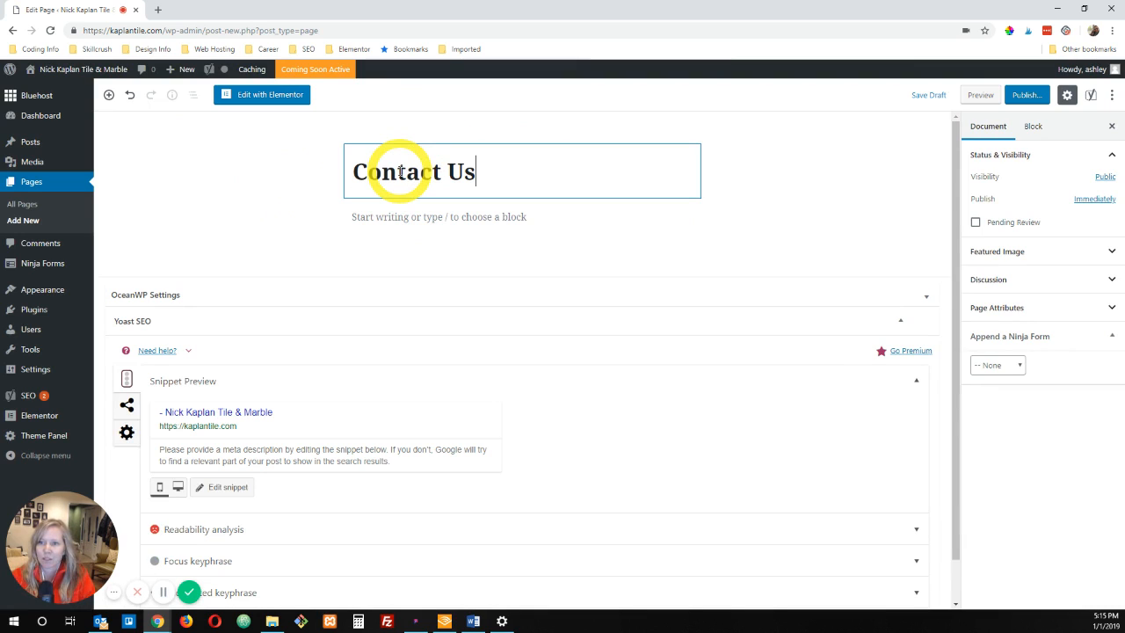
{"action": "left_click", "coordinate": [1026, 97]}
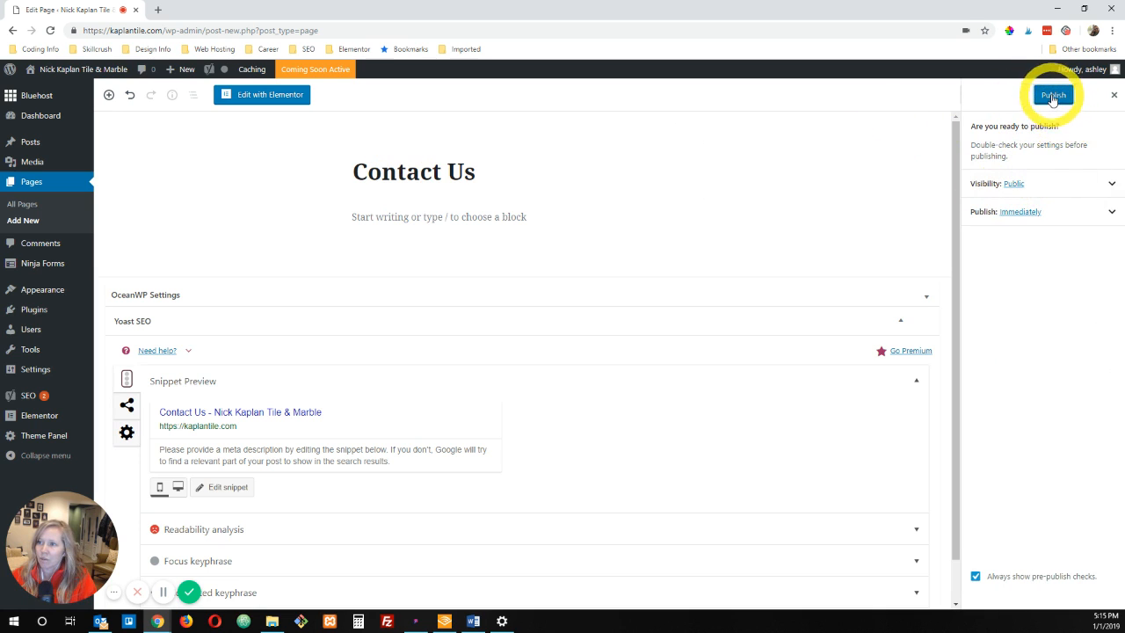
{"action": "left_click", "coordinate": [1053, 97]}
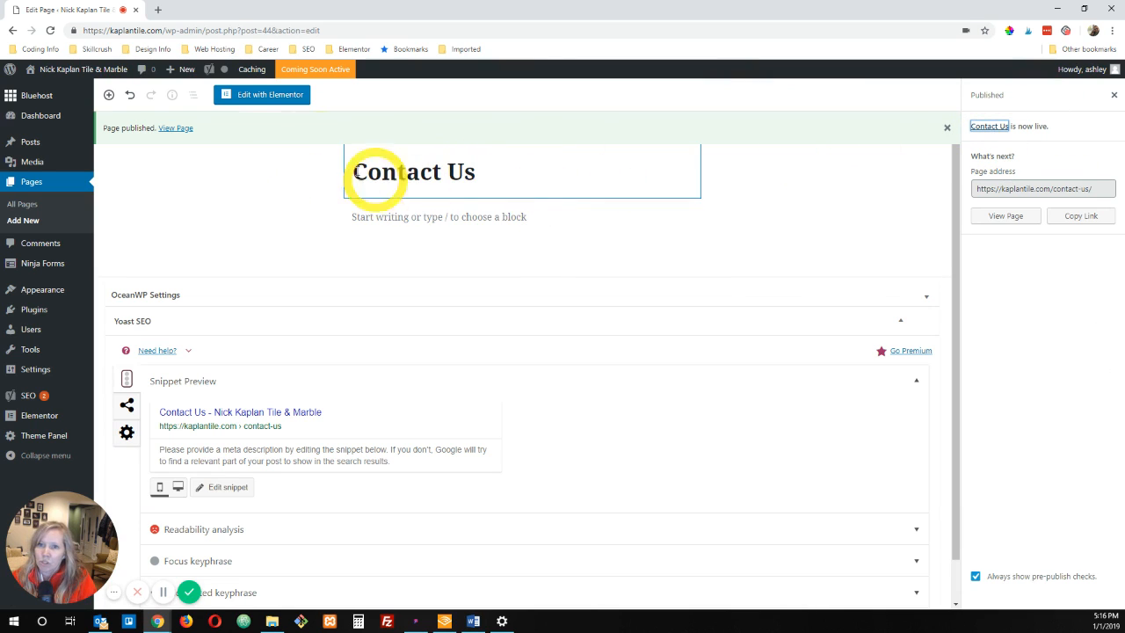
Step: Open the Contact Us page in Elementor and add the Ninja Forms Widget to its empty section
{"action": "left_click", "coordinate": [260, 103]}
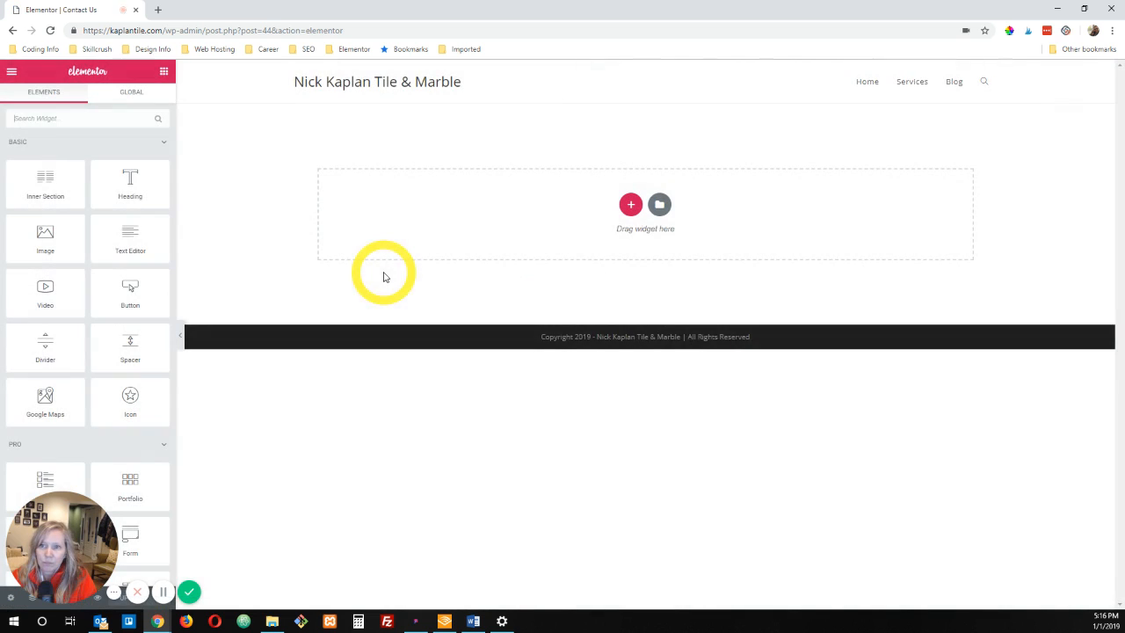
{"action": "left_click", "coordinate": [90, 120]}
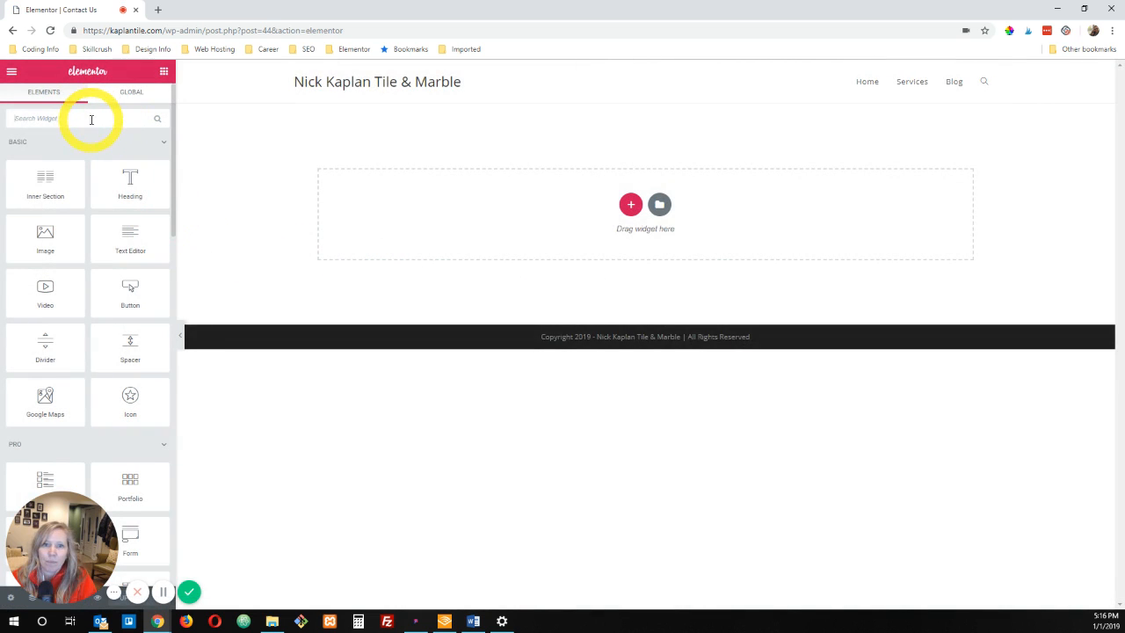
{"action": "type", "text": "ima"}
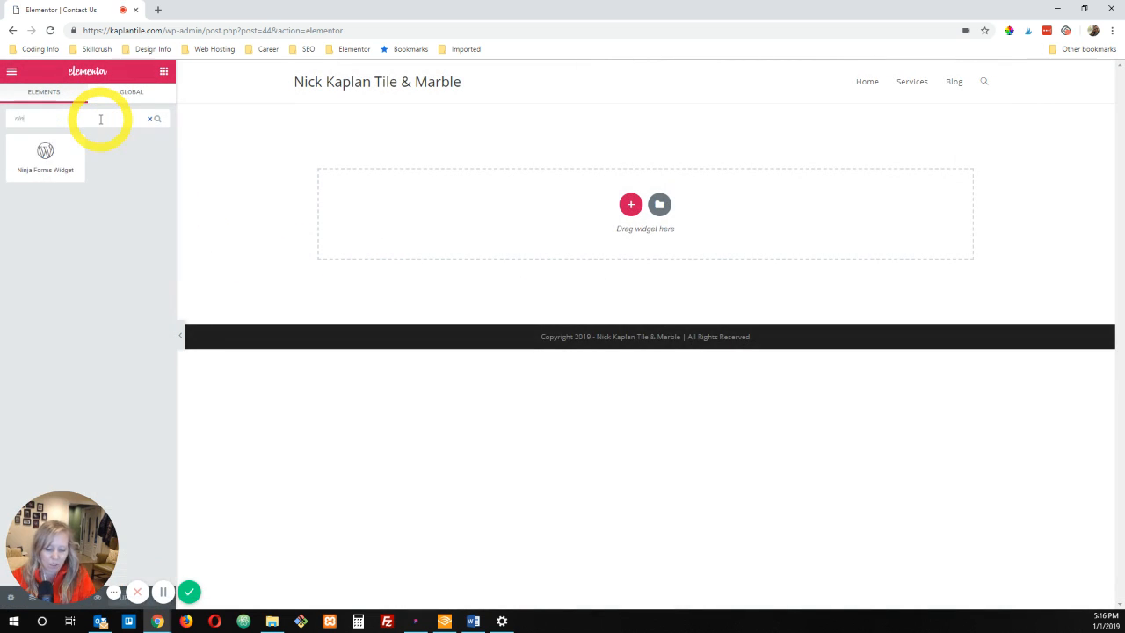
{"action": "key", "text": "BackSpace"}
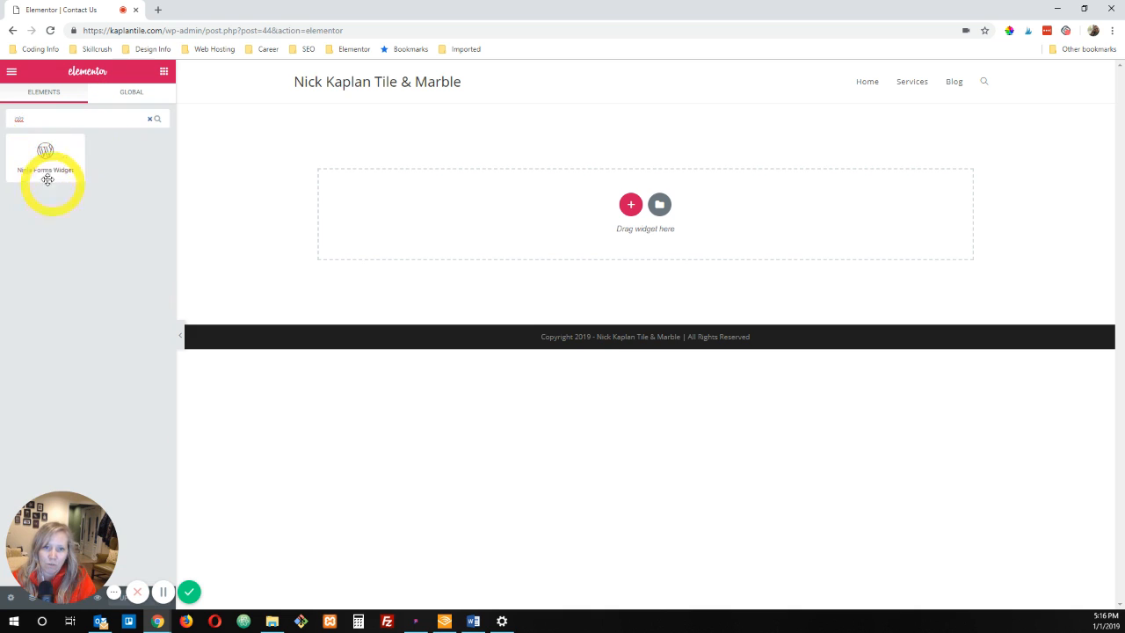
{"action": "left_click_drag", "start_coordinate": [34, 156], "coordinate": [515, 213]}
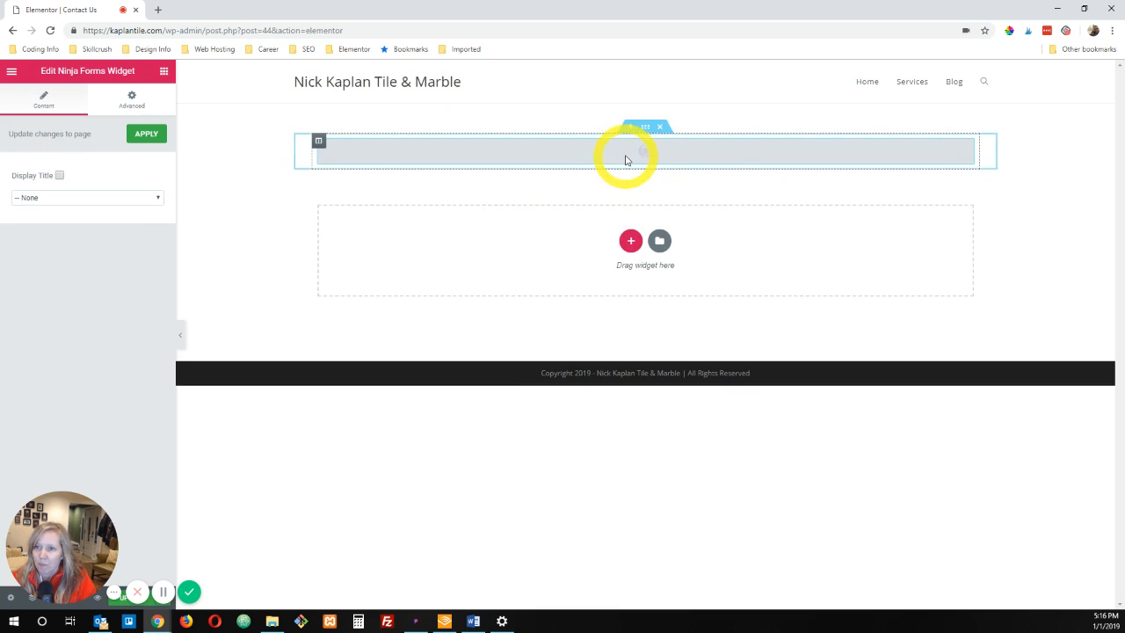
Step: Set the Ninja Forms widget to show the Contact Me form, apply the change and update the page
{"action": "left_click", "coordinate": [61, 197]}
{"action": "left_click", "coordinate": [39, 219]}
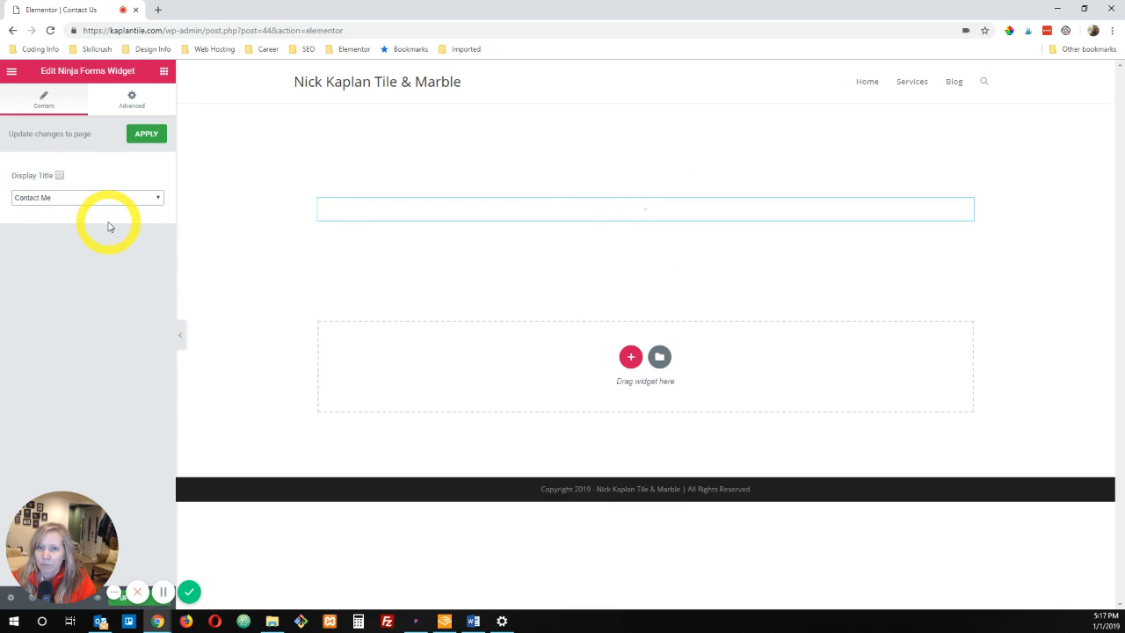
{"action": "left_click", "coordinate": [146, 133]}
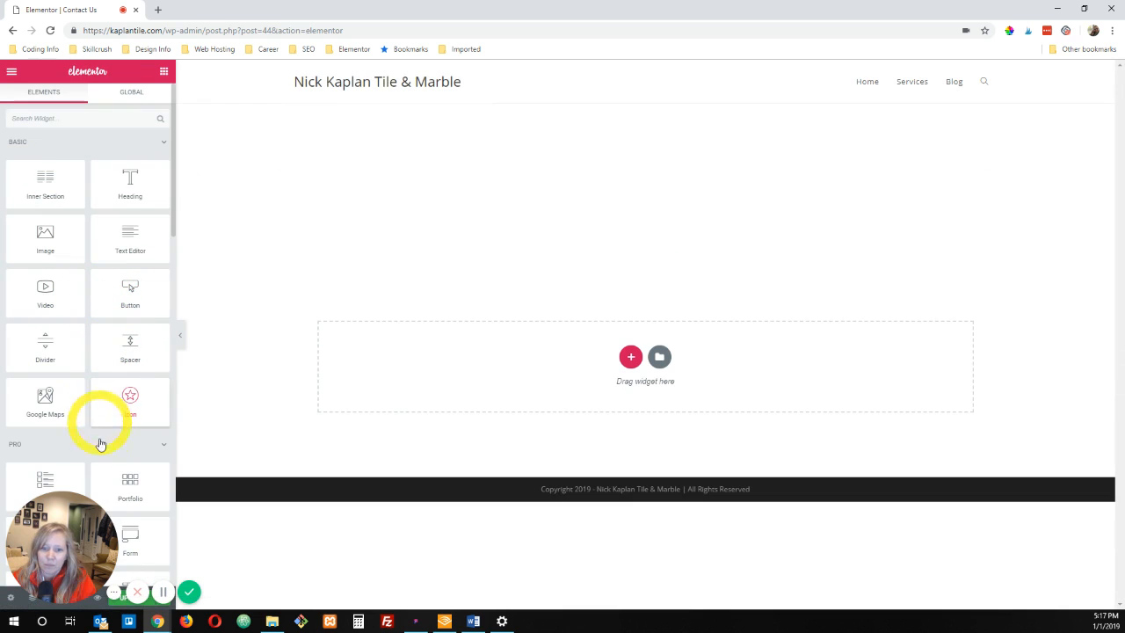
{"action": "left_click_drag", "start_coordinate": [68, 515], "coordinate": [67, 483]}
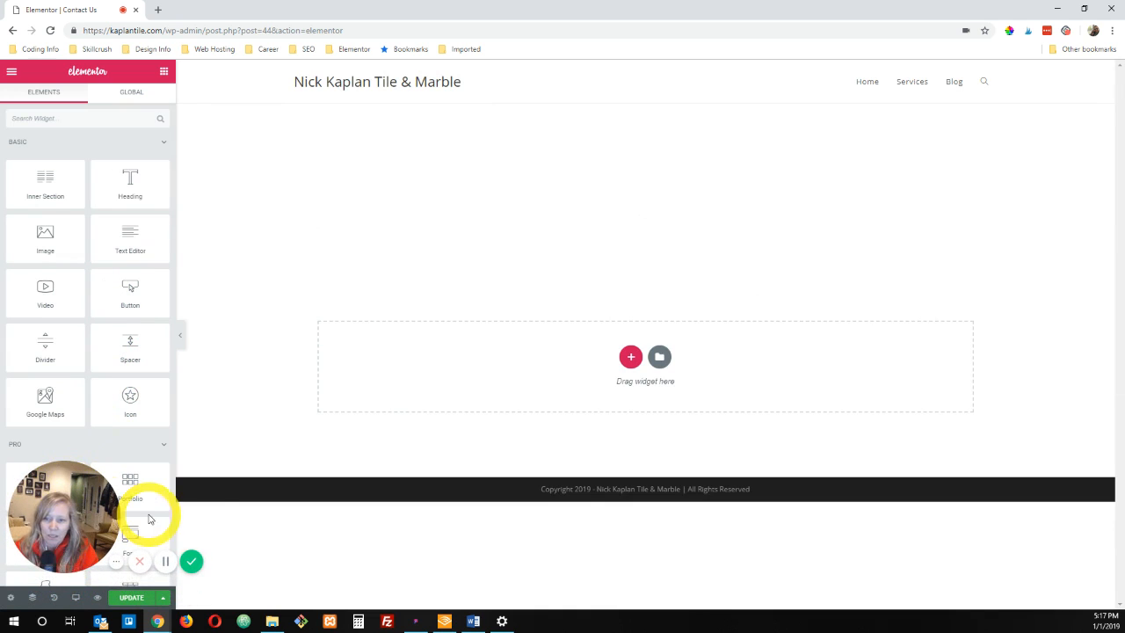
{"action": "left_click", "coordinate": [131, 599]}
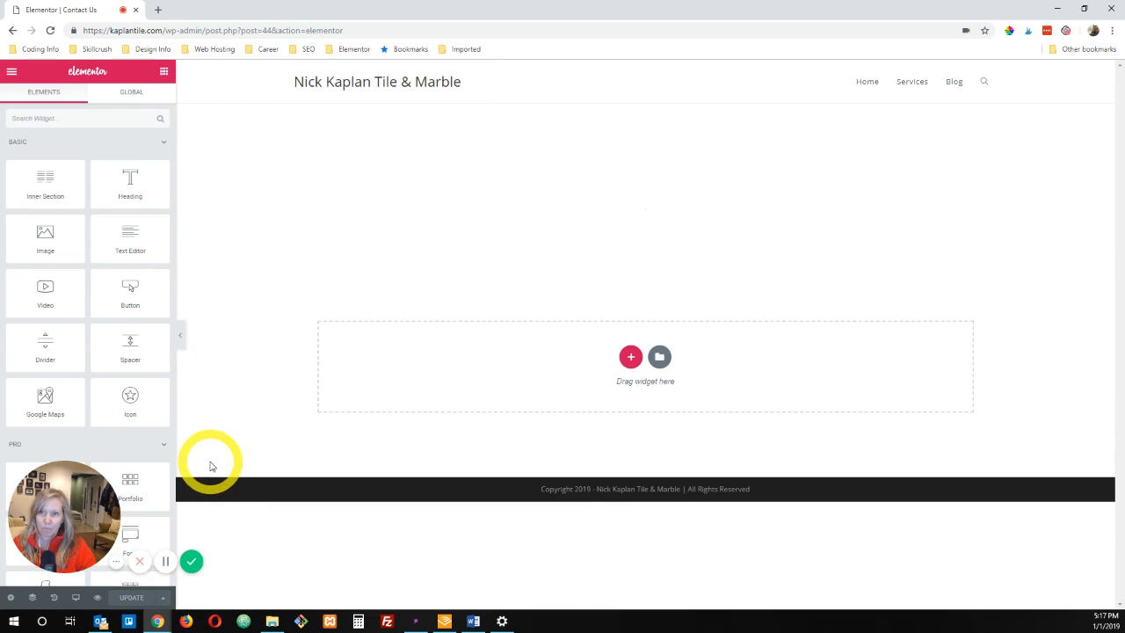
Step: Preview the Contact Us page with its form, and exit Elementor to the WordPress dashboard
{"action": "left_click", "coordinate": [98, 598]}
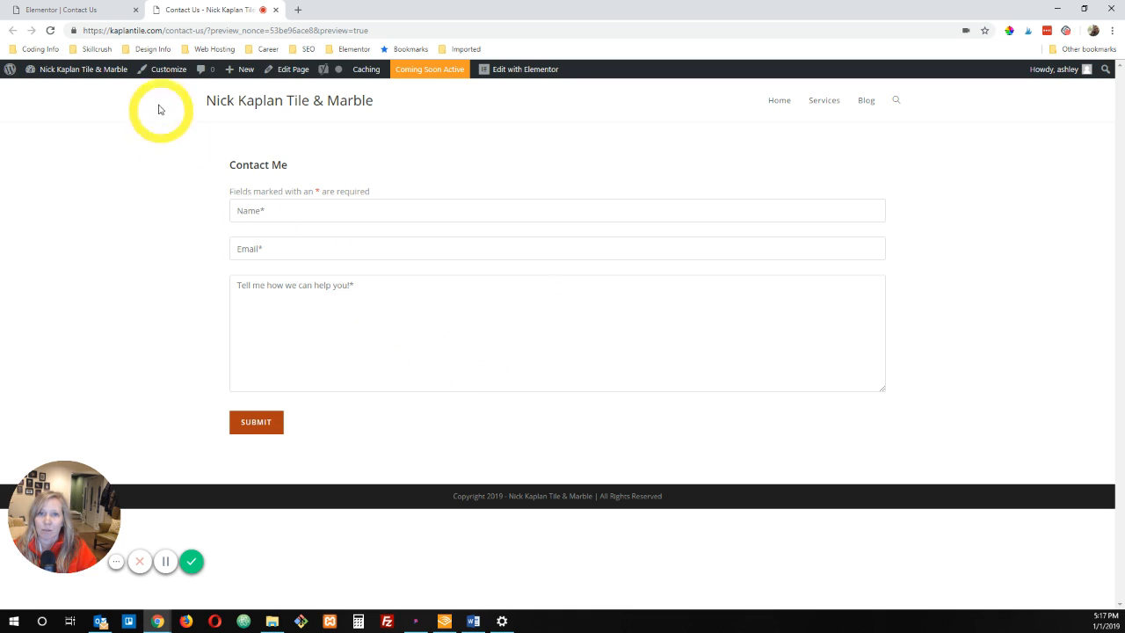
{"action": "left_click", "coordinate": [66, 10]}
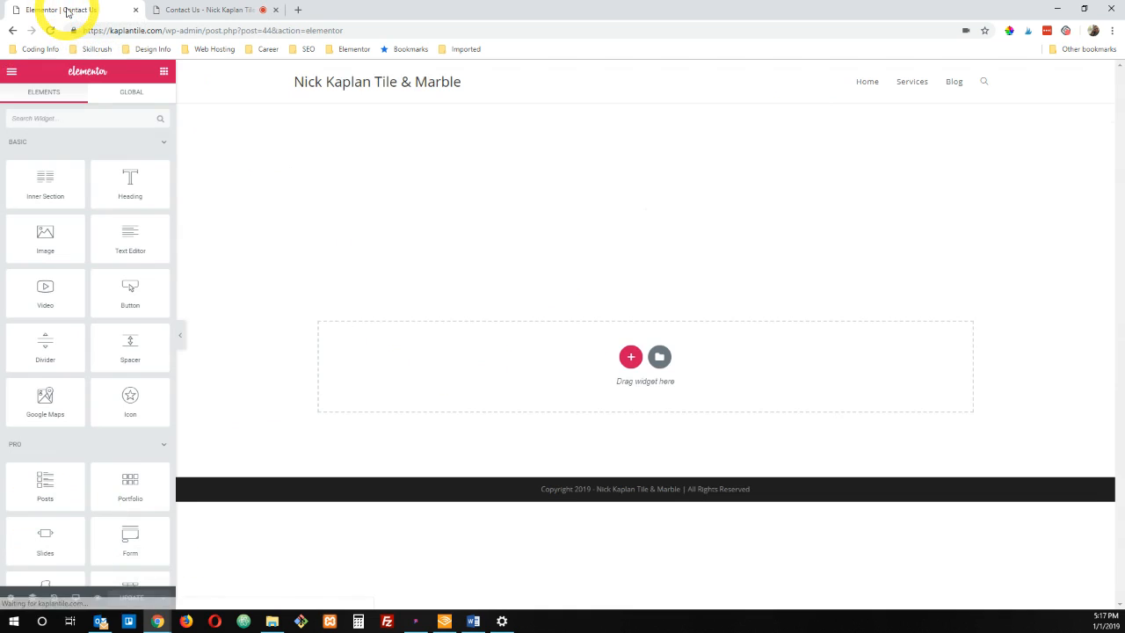
{"action": "left_click", "coordinate": [12, 77]}
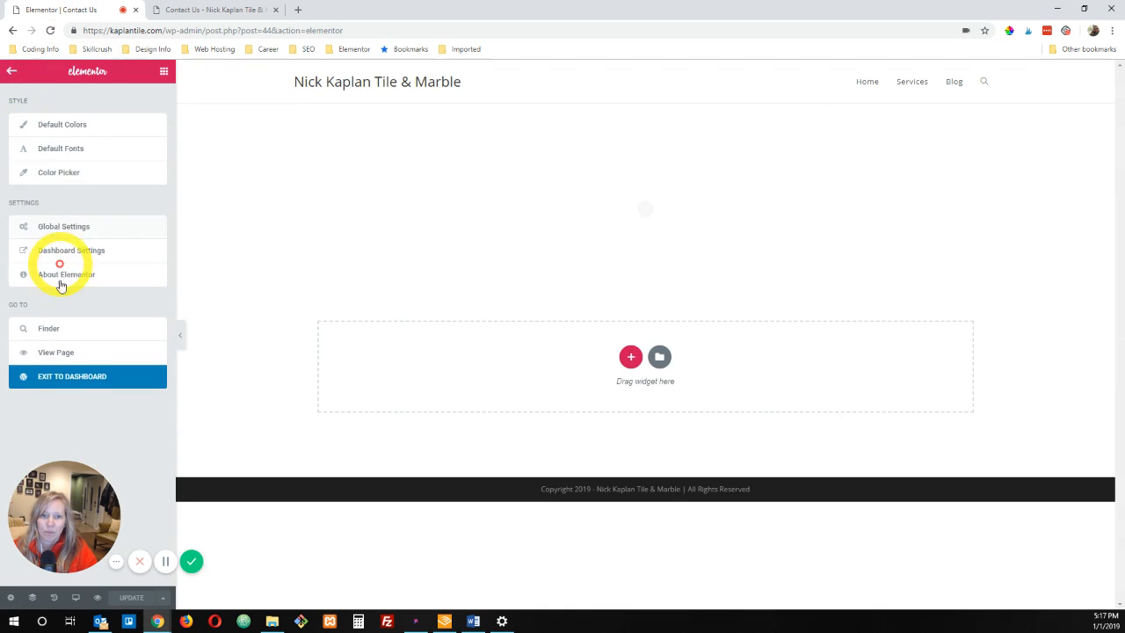
{"action": "left_click", "coordinate": [63, 374]}
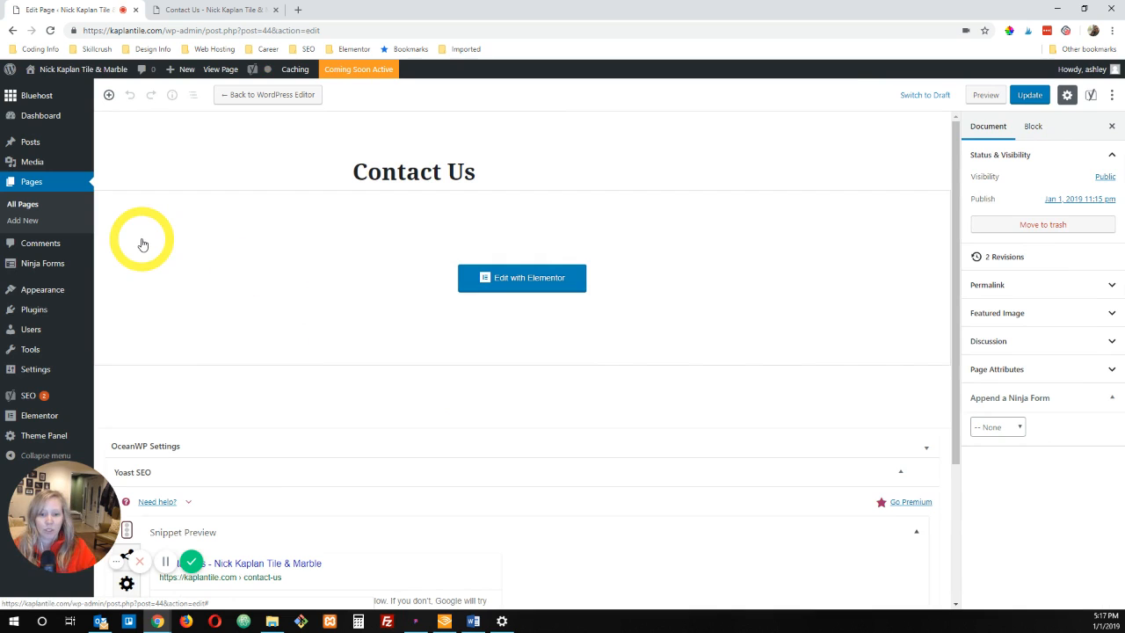
Step: Open the Contact Me form in the Ninja Forms builder and set the Name field's label position to Above Element
{"action": "mouse_move", "coordinate": [37, 272]}
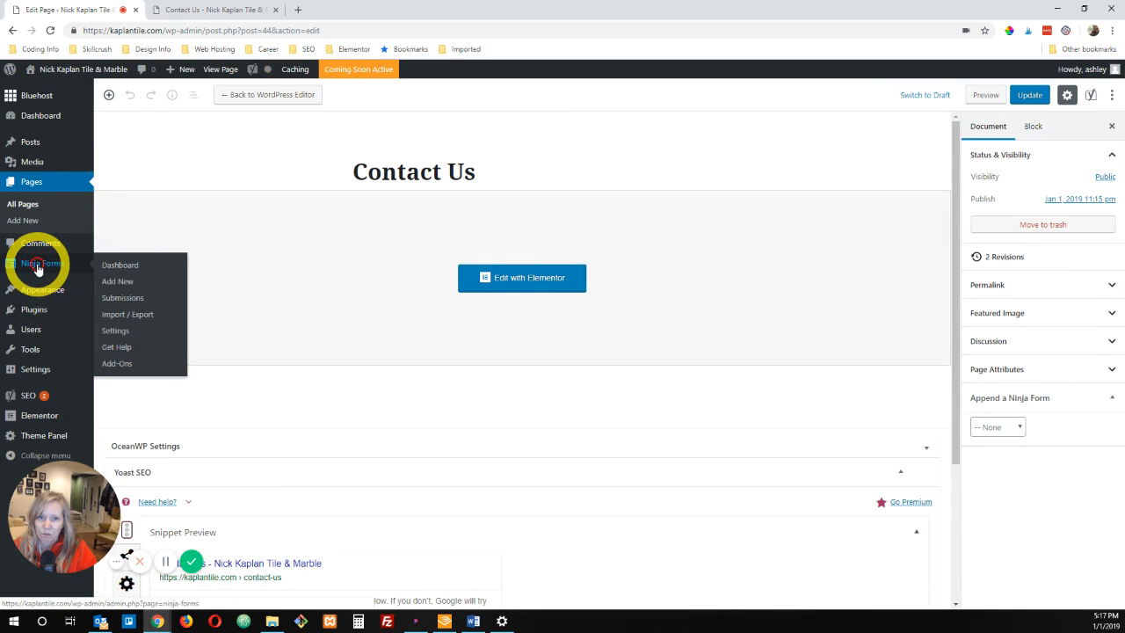
{"action": "left_click", "coordinate": [38, 268]}
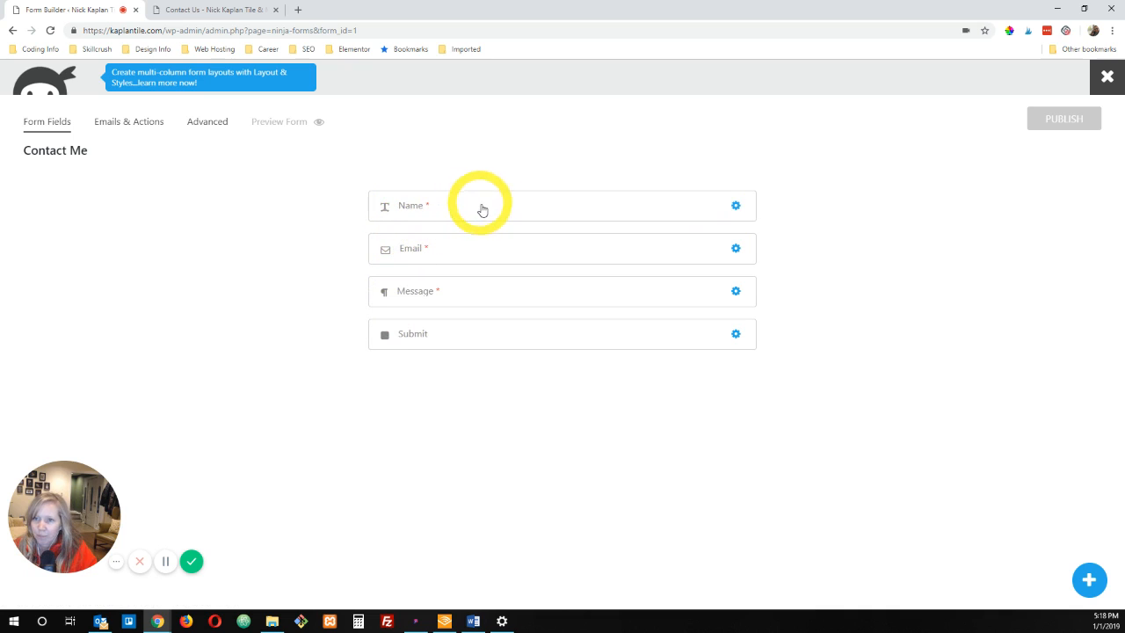
{"action": "left_click", "coordinate": [736, 205]}
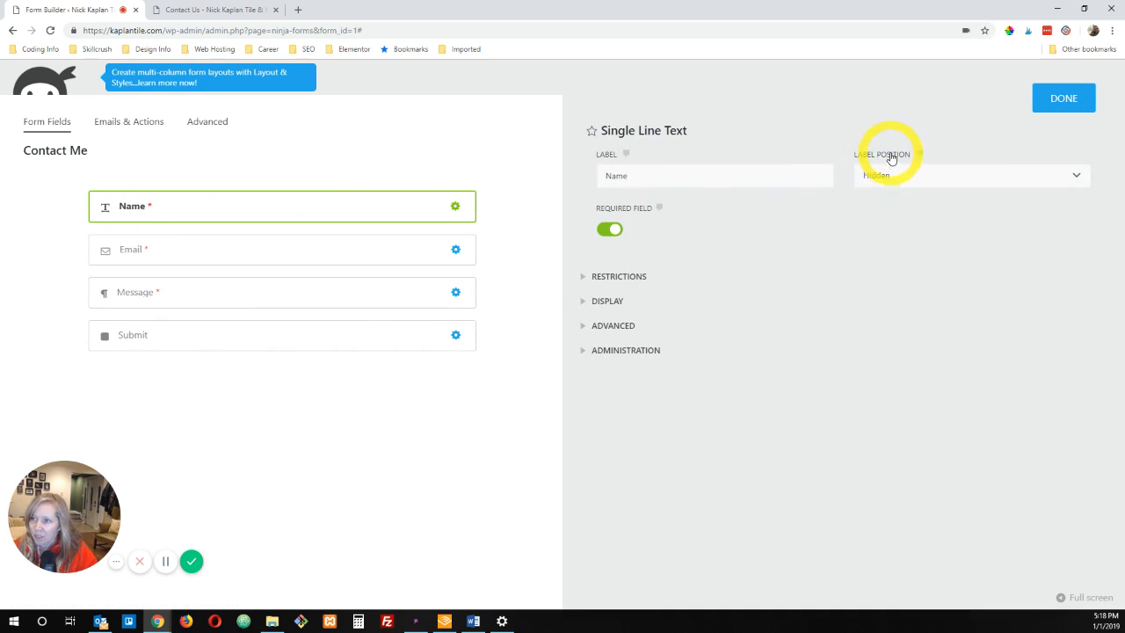
{"action": "left_click", "coordinate": [895, 179]}
{"action": "left_click", "coordinate": [894, 176]}
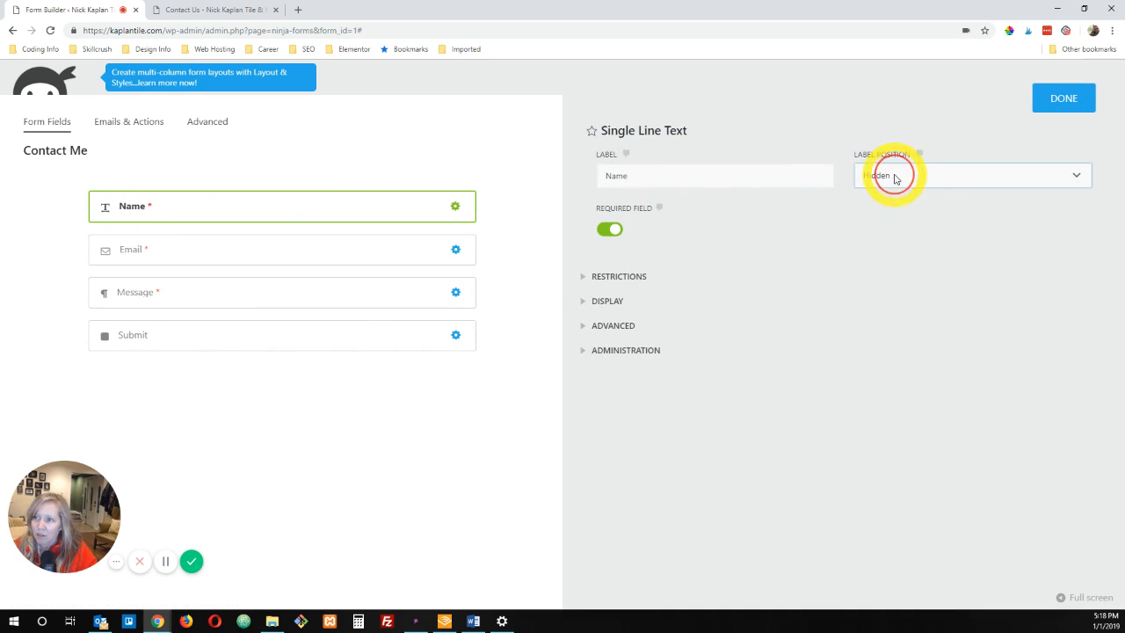
{"action": "left_click", "coordinate": [917, 178]}
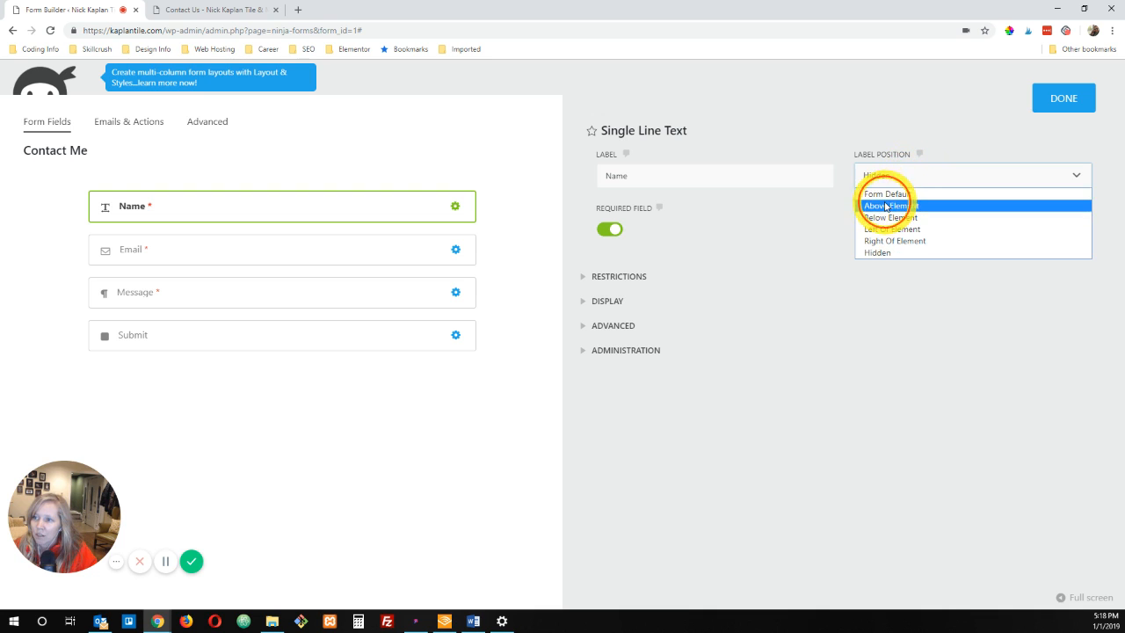
{"action": "left_click", "coordinate": [887, 207]}
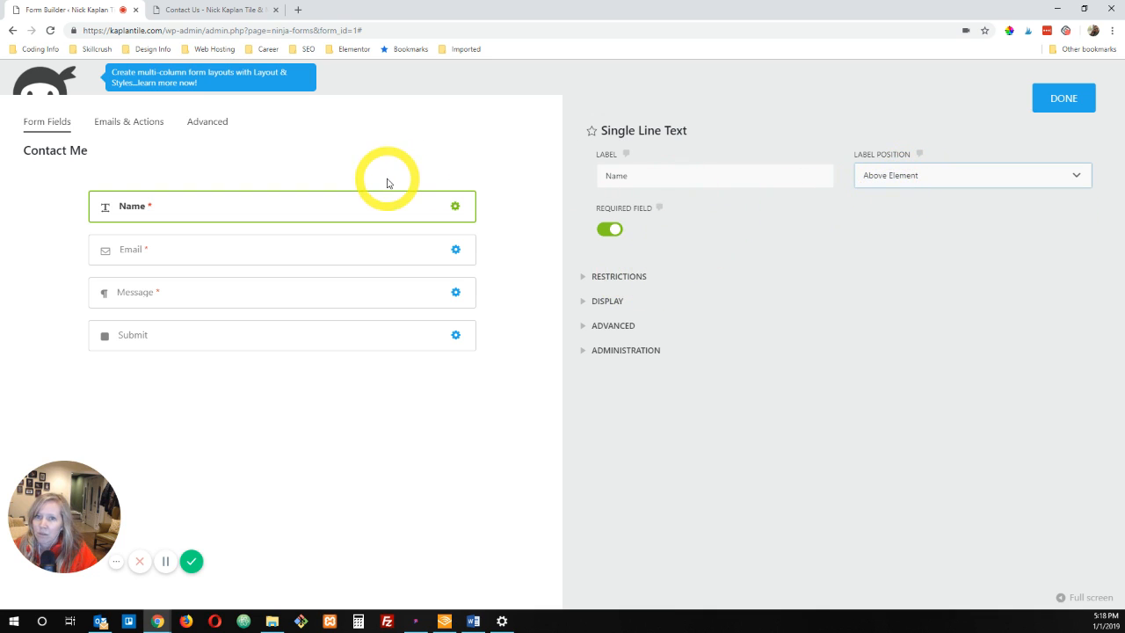
{"action": "left_click", "coordinate": [1055, 100]}
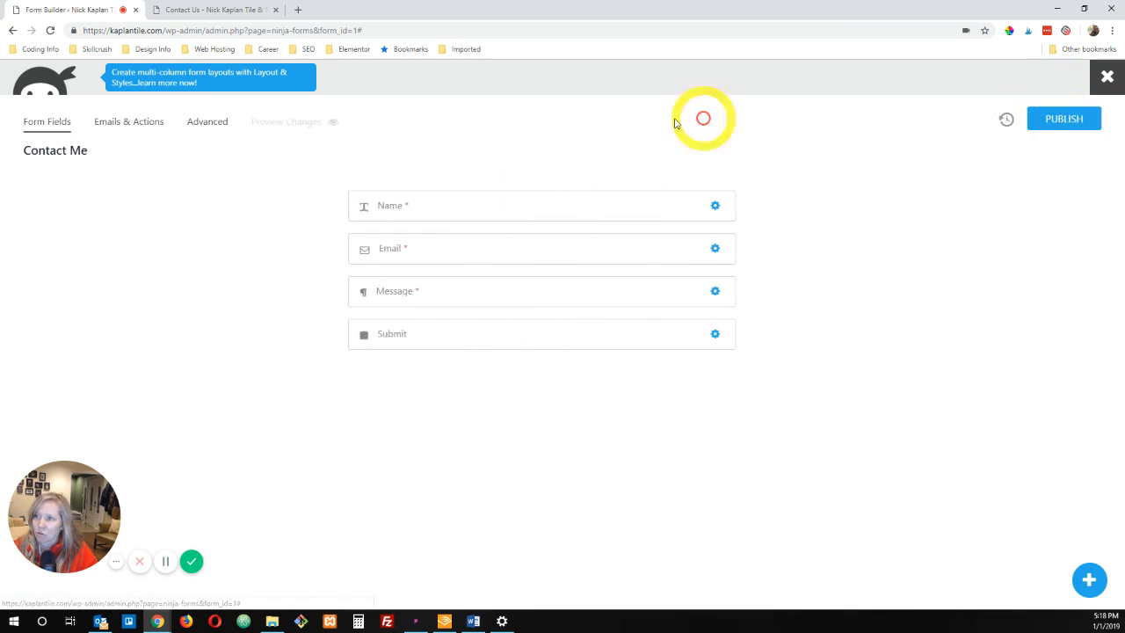
Step: Preview the form changes and check how the Name and Email fields behave when selected
{"action": "left_click", "coordinate": [272, 123]}
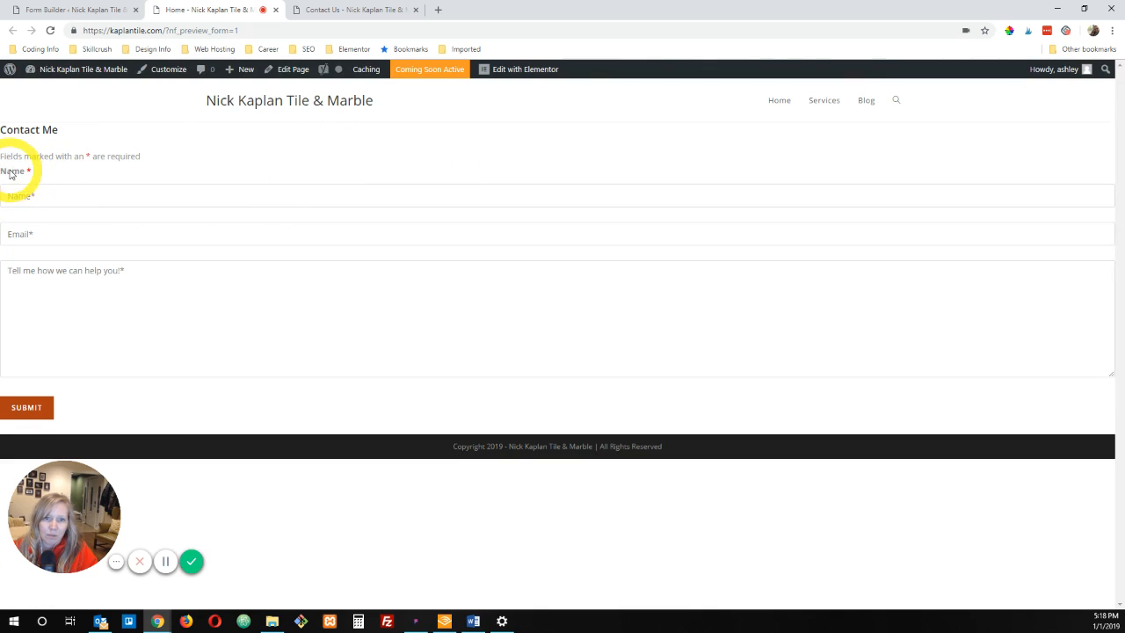
{"action": "left_click", "coordinate": [59, 195]}
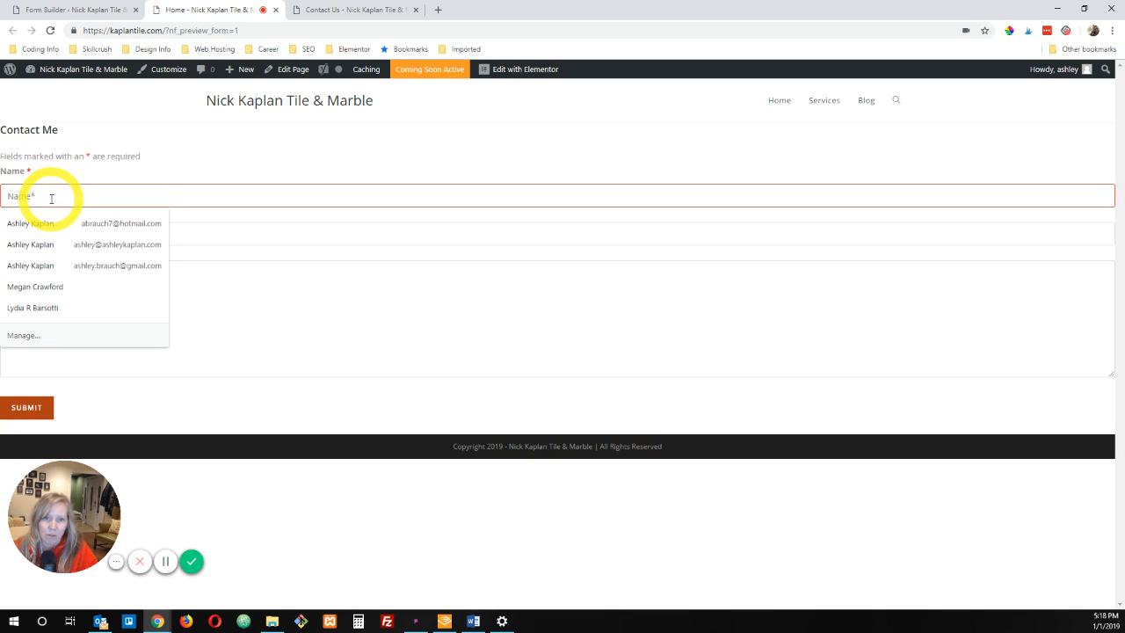
{"action": "left_click", "coordinate": [211, 227]}
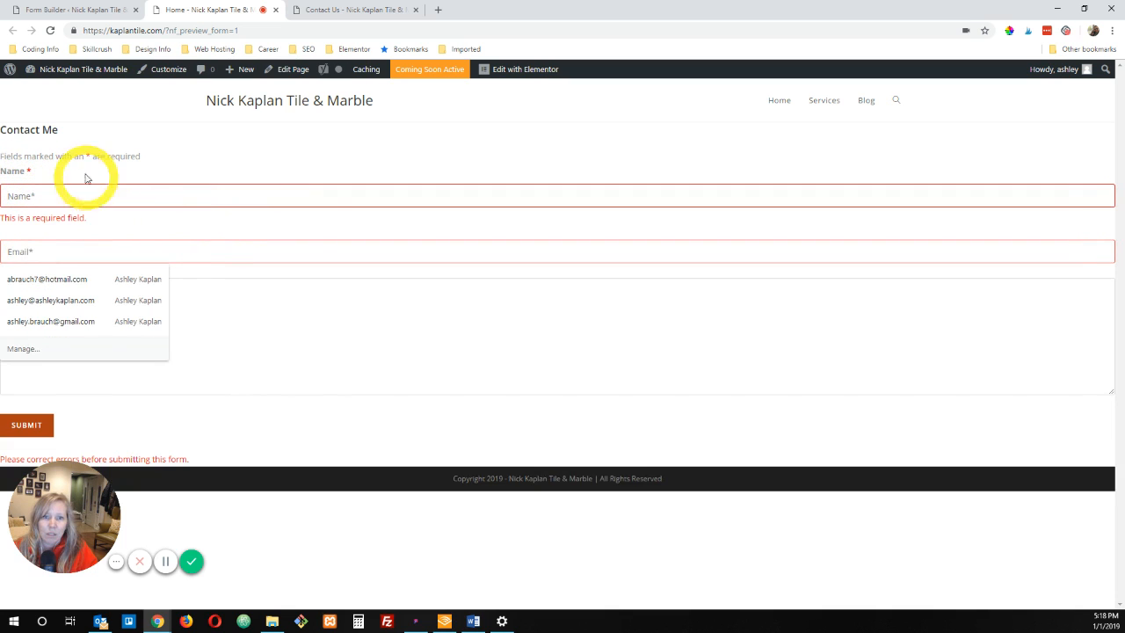
Step: Return to the form builder and set the Name field's label position to Hidden
{"action": "left_click", "coordinate": [174, 165]}
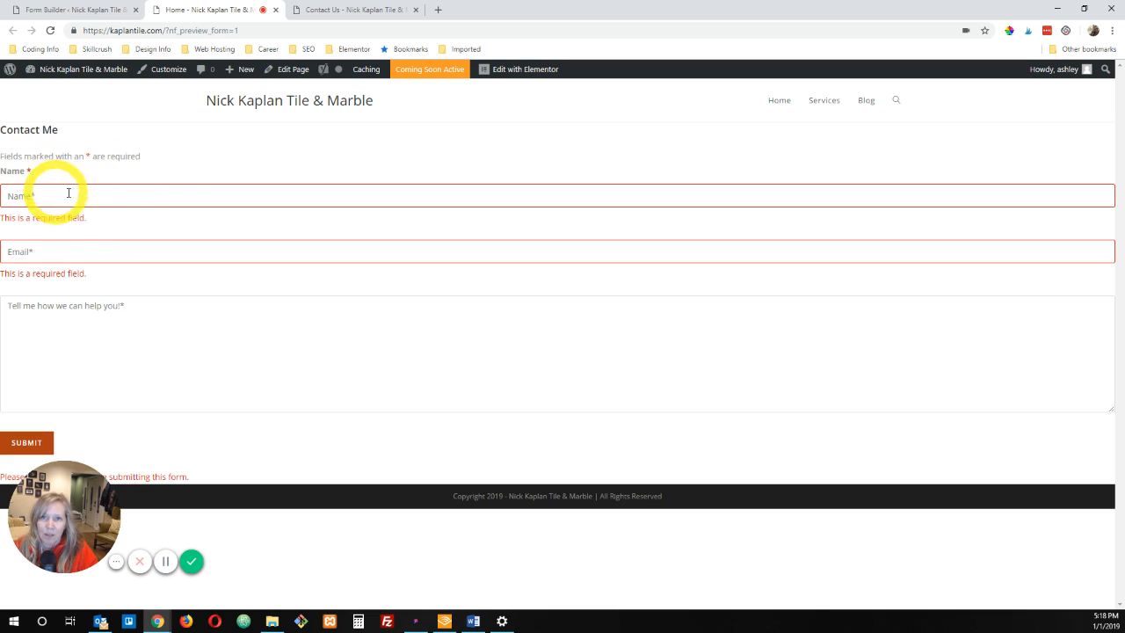
{"action": "left_click", "coordinate": [75, 12]}
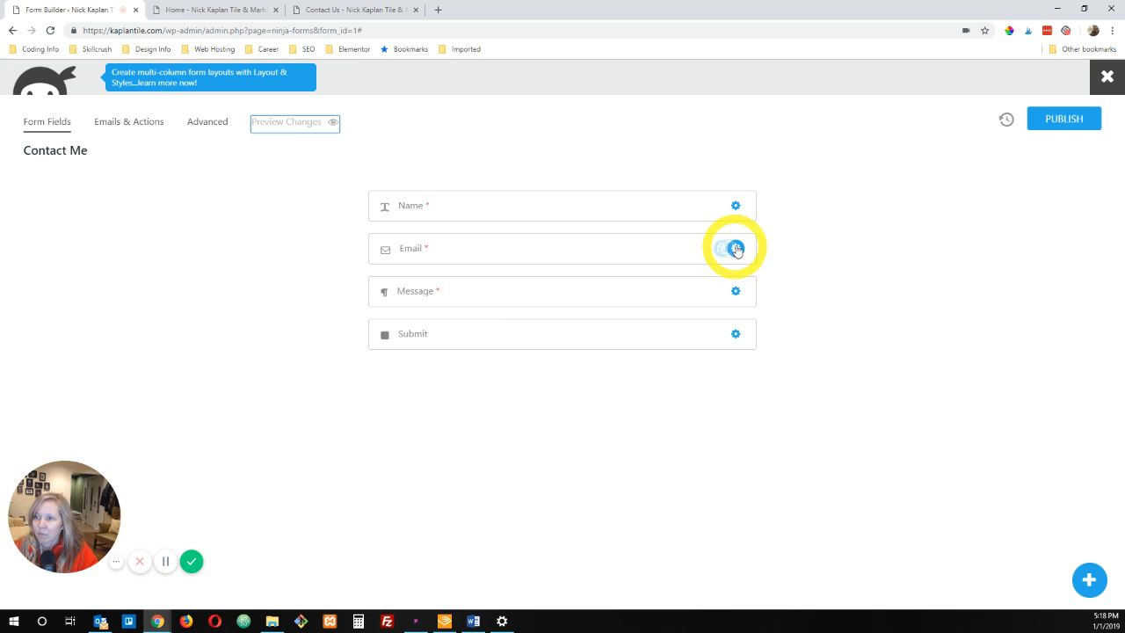
{"action": "left_click", "coordinate": [735, 208]}
{"action": "left_click", "coordinate": [985, 176]}
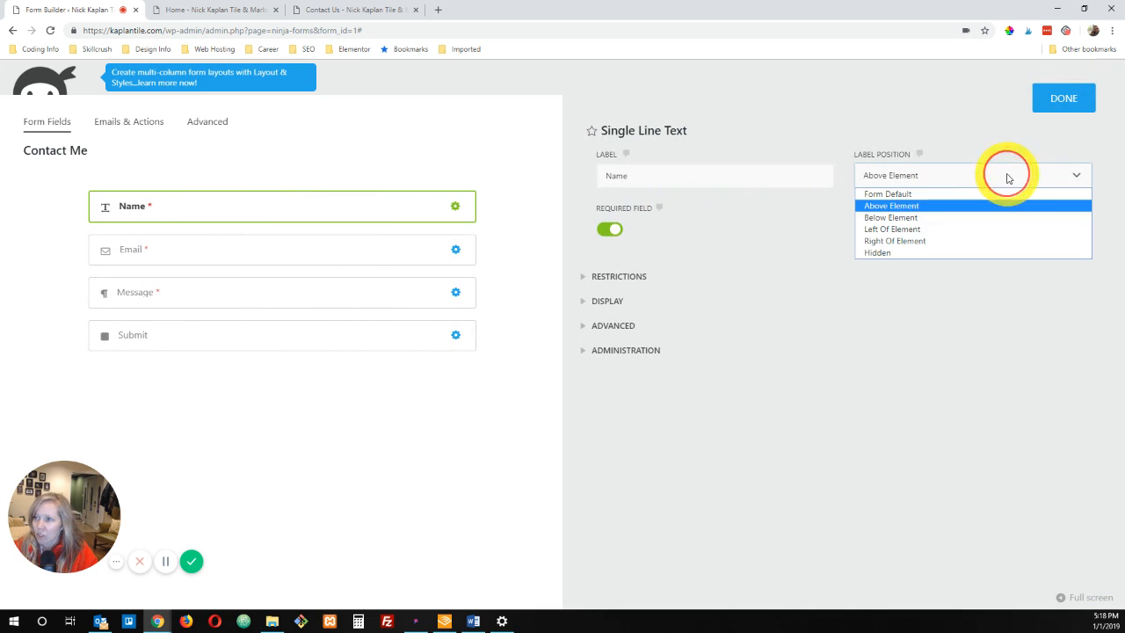
{"action": "left_click", "coordinate": [897, 241]}
{"action": "left_click", "coordinate": [899, 172]}
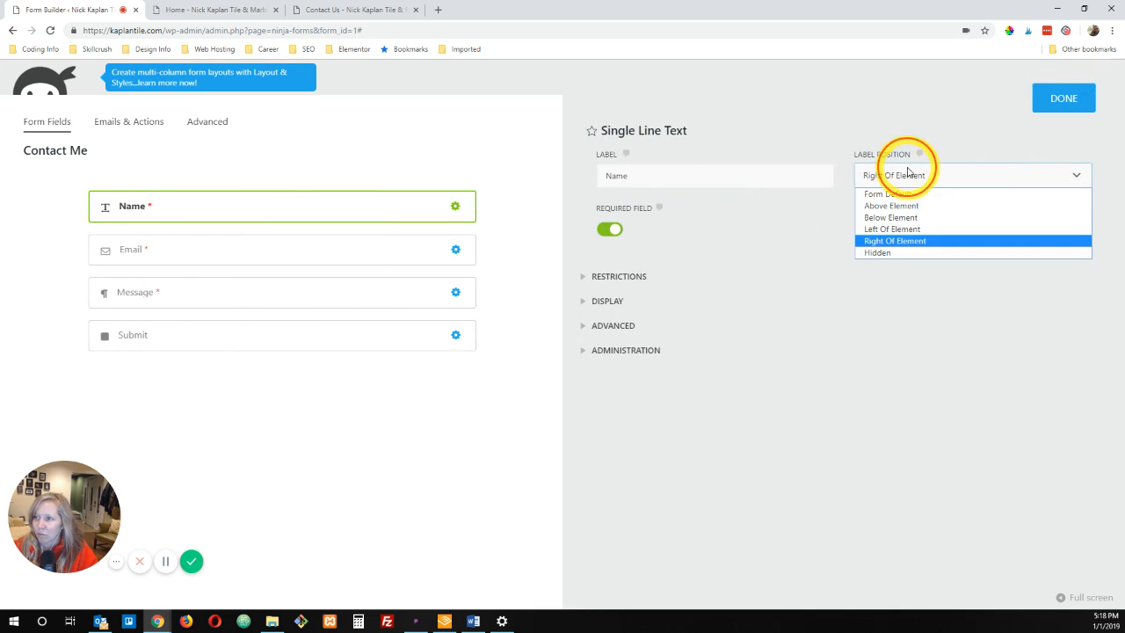
{"action": "left_click", "coordinate": [876, 253]}
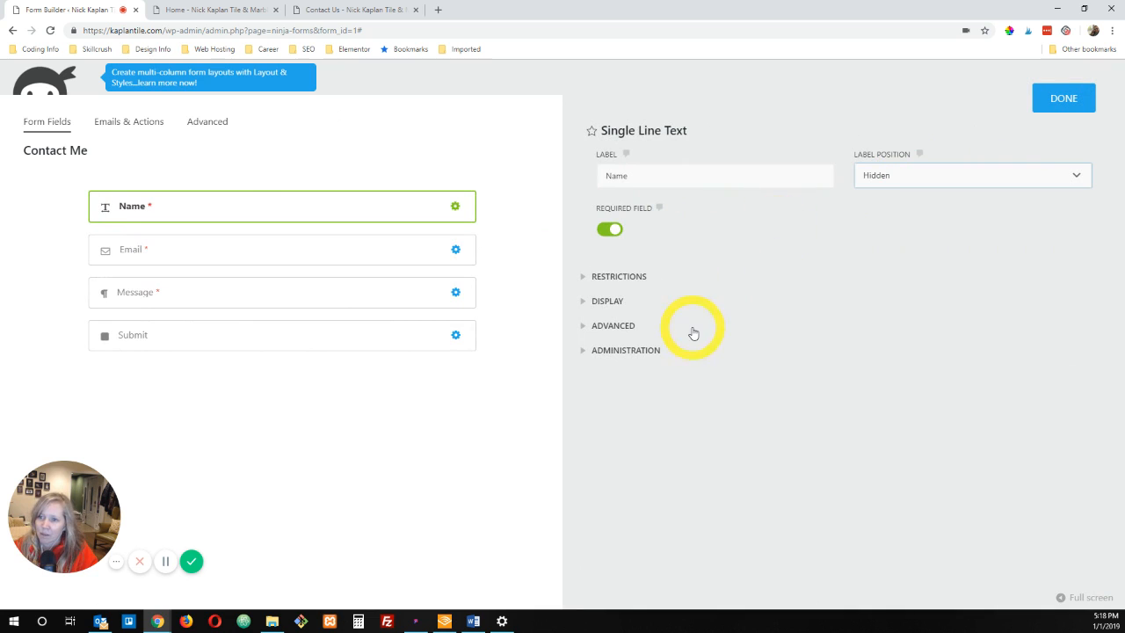
Step: Examine the placeholder in the Name field's advanced settings, including its required-field asterisk
{"action": "left_click", "coordinate": [622, 326]}
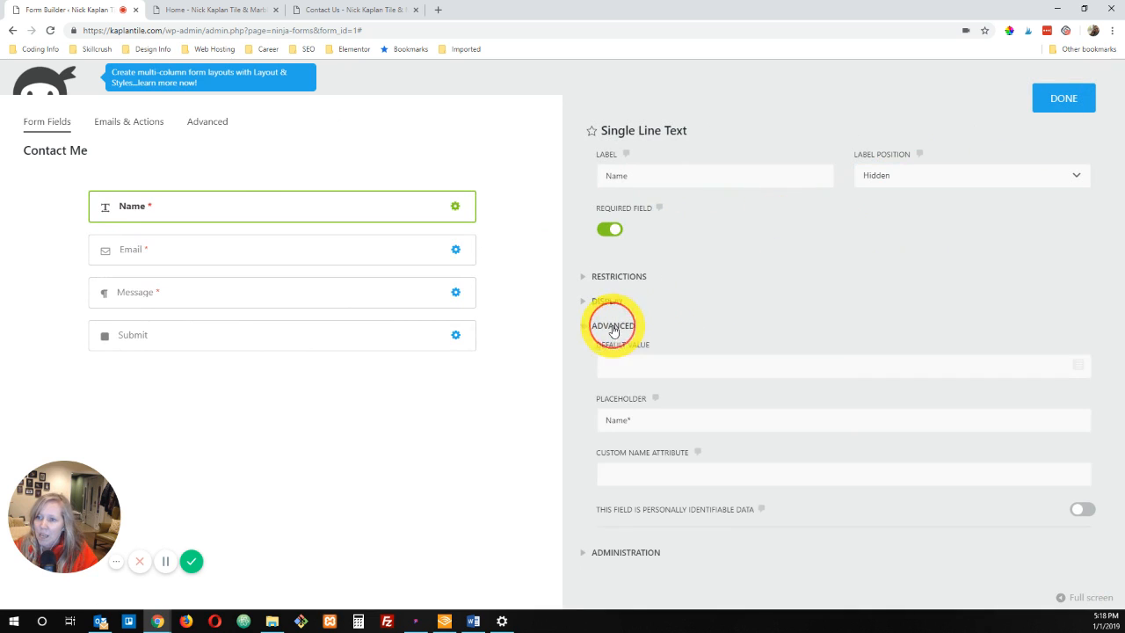
{"action": "left_click", "coordinate": [643, 420]}
{"action": "left_click_drag", "start_coordinate": [644, 420], "coordinate": [614, 421]}
{"action": "left_click", "coordinate": [649, 430]}
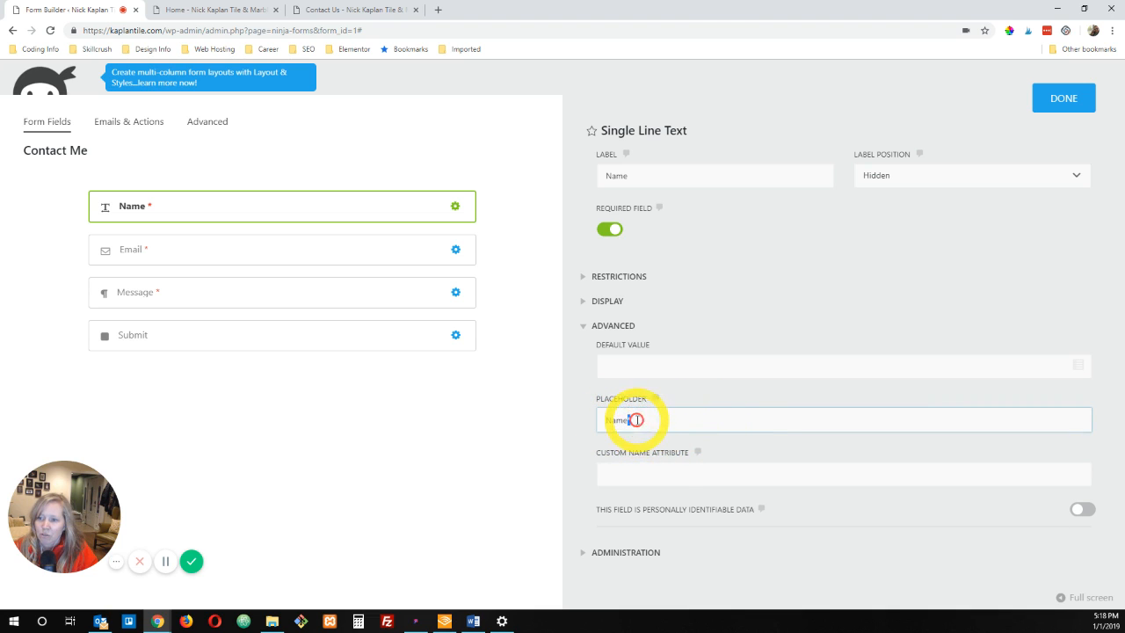
Step: Check the required-fields note on the Contact Us page and how the Name field behaves when left empty
{"action": "left_click", "coordinate": [353, 12]}
{"action": "left_click_drag", "start_coordinate": [231, 191], "coordinate": [382, 188]}
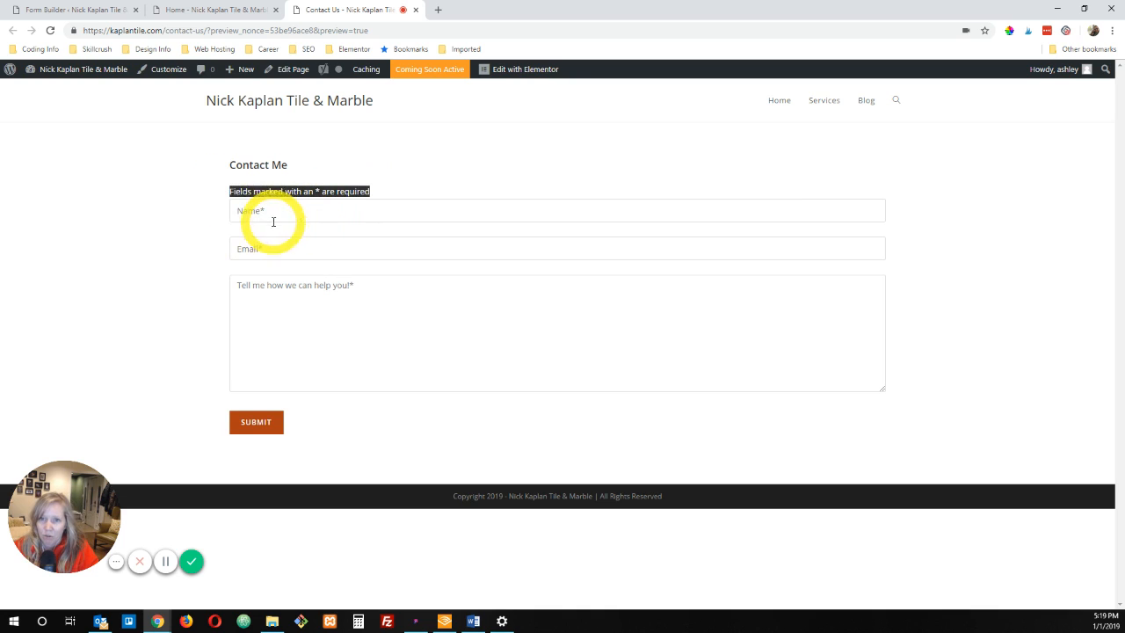
{"action": "left_click", "coordinate": [272, 214]}
{"action": "left_click", "coordinate": [100, 188]}
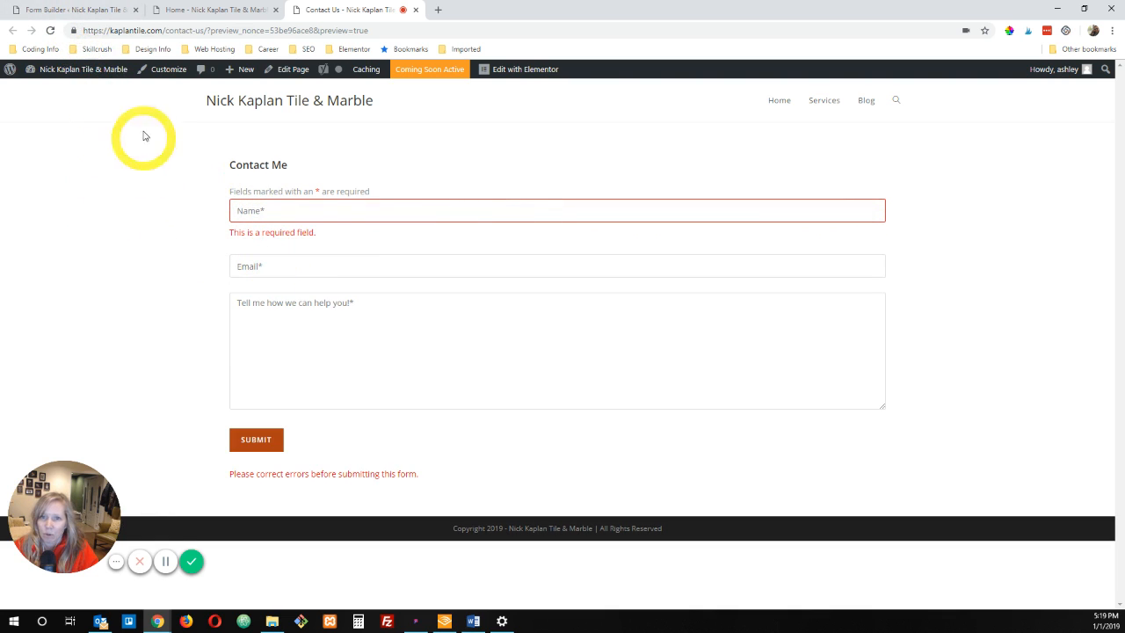
Step: Return to the form builder and review the placeholder text of the Name and Email fields
{"action": "left_click", "coordinate": [92, 7]}
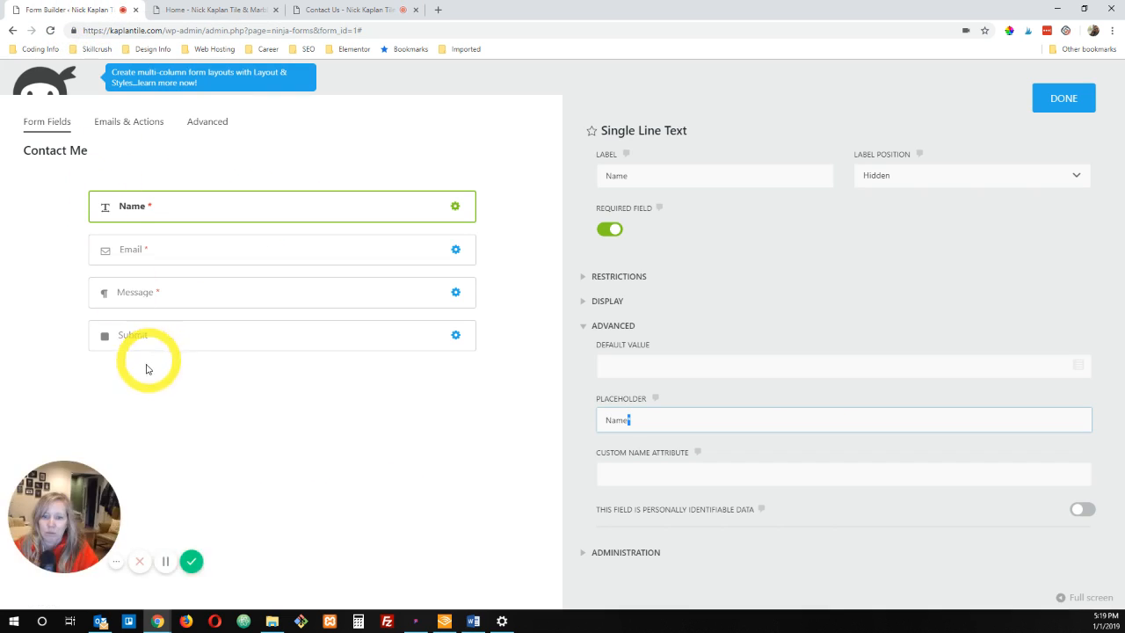
{"action": "left_click", "coordinate": [164, 561]}
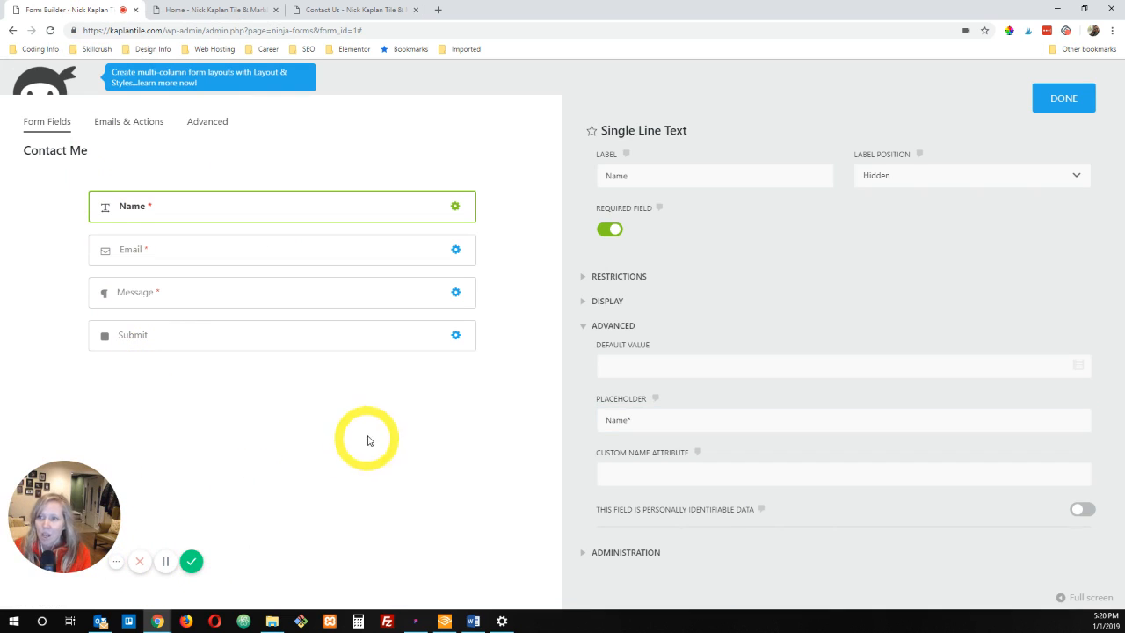
{"action": "left_click", "coordinate": [643, 421]}
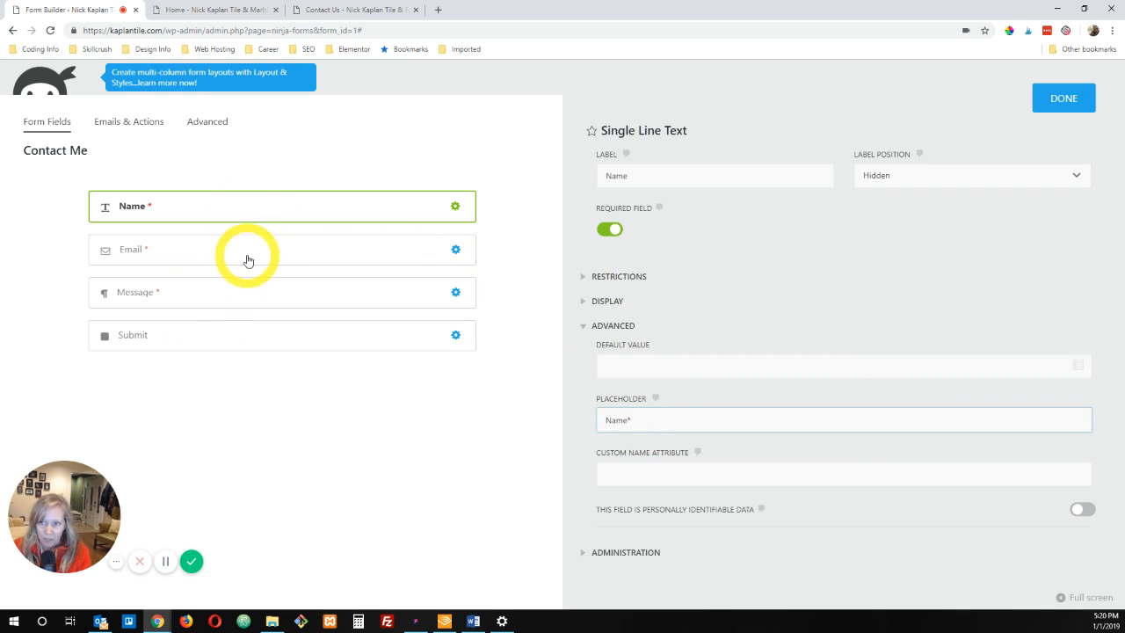
{"action": "left_click", "coordinate": [456, 251]}
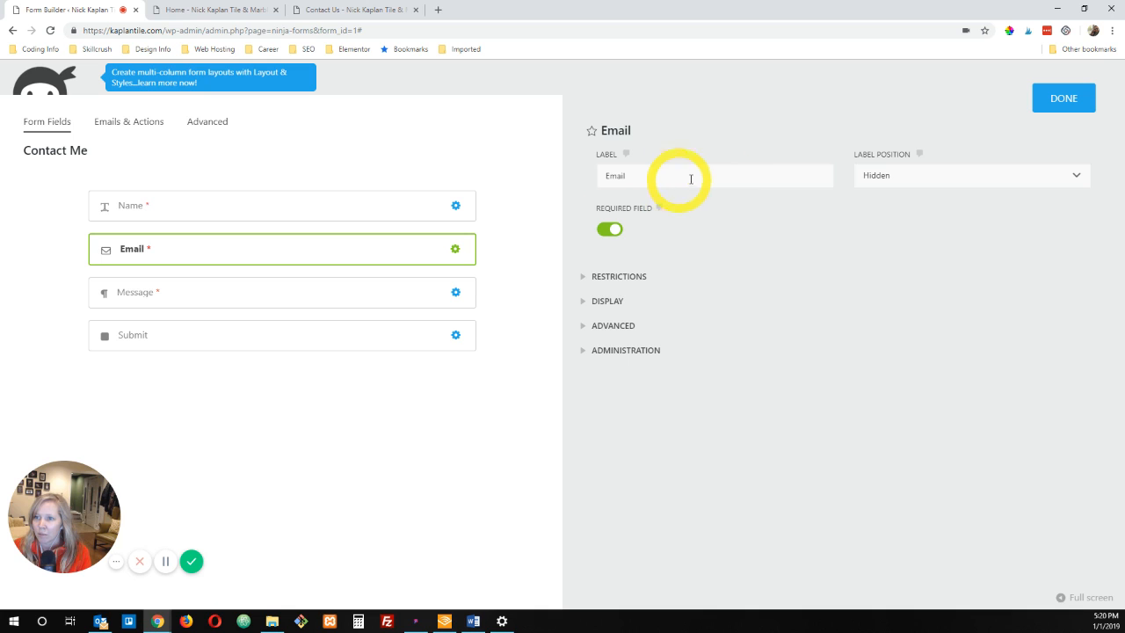
{"action": "left_click", "coordinate": [646, 325]}
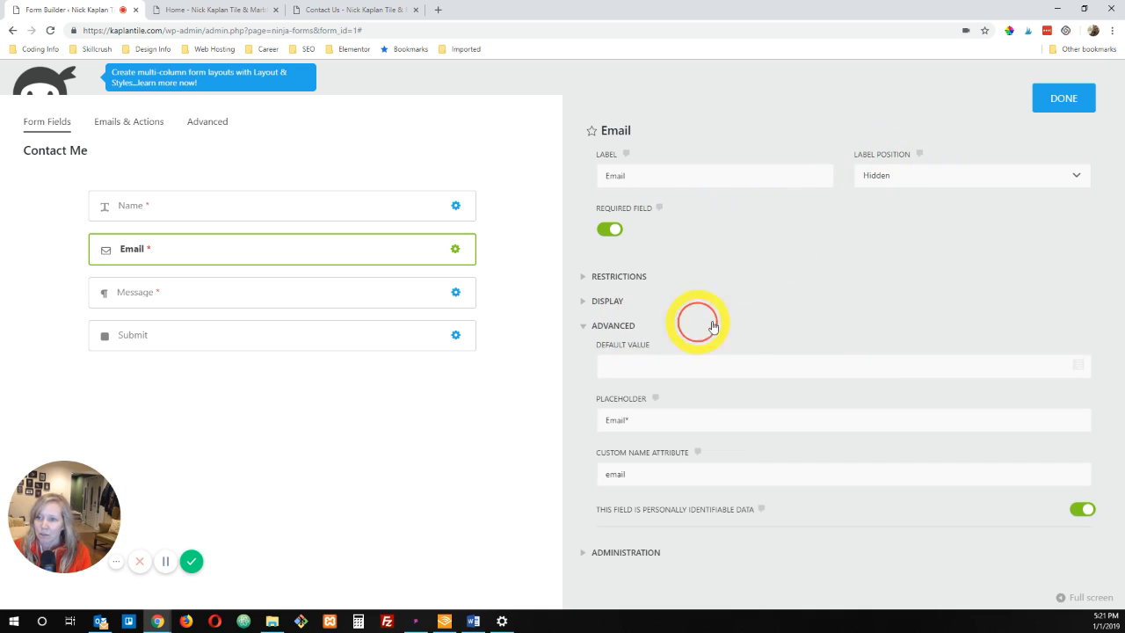
{"action": "left_click_drag", "start_coordinate": [677, 419], "coordinate": [521, 424]}
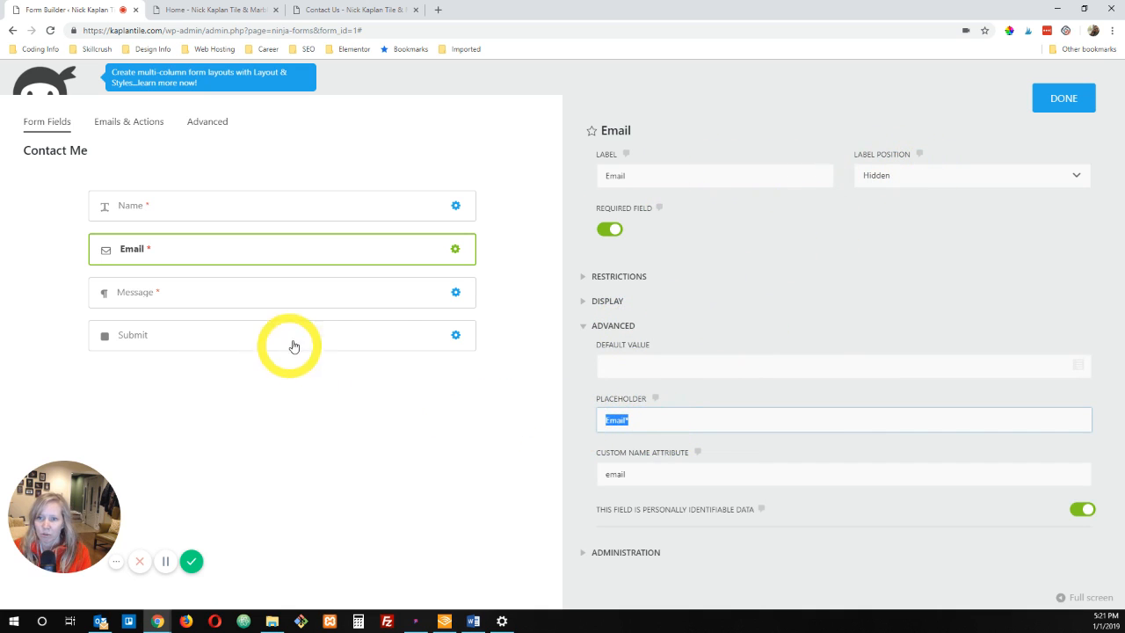
Step: Examine the Message field's label, label position options and advanced placeholder text
{"action": "left_click", "coordinate": [379, 294]}
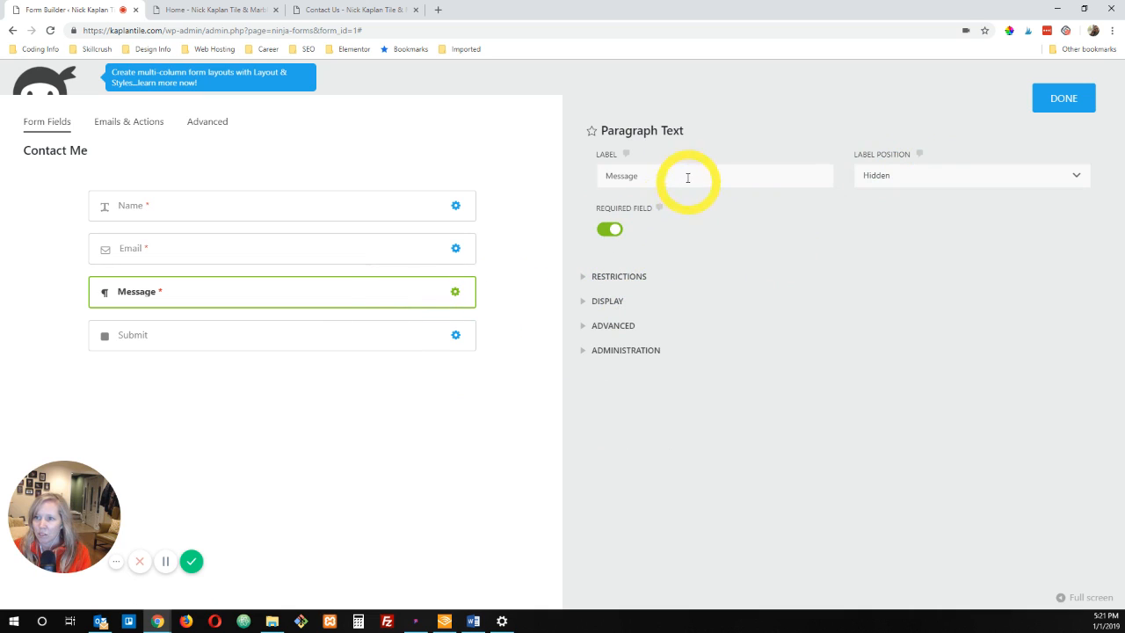
{"action": "left_click", "coordinate": [771, 171]}
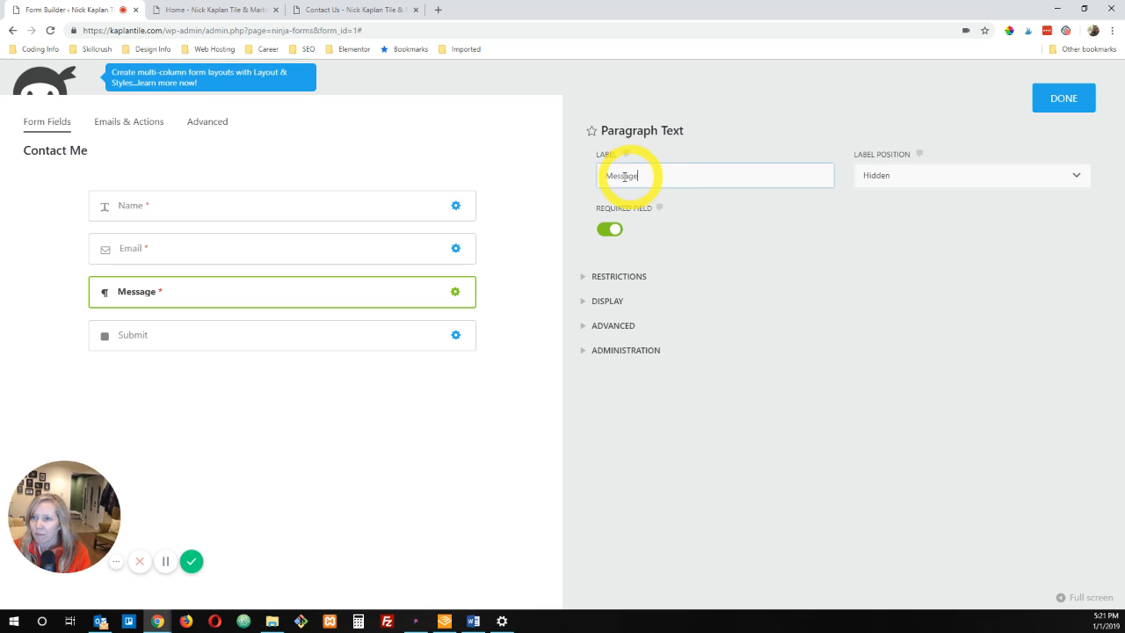
{"action": "left_click", "coordinate": [873, 176]}
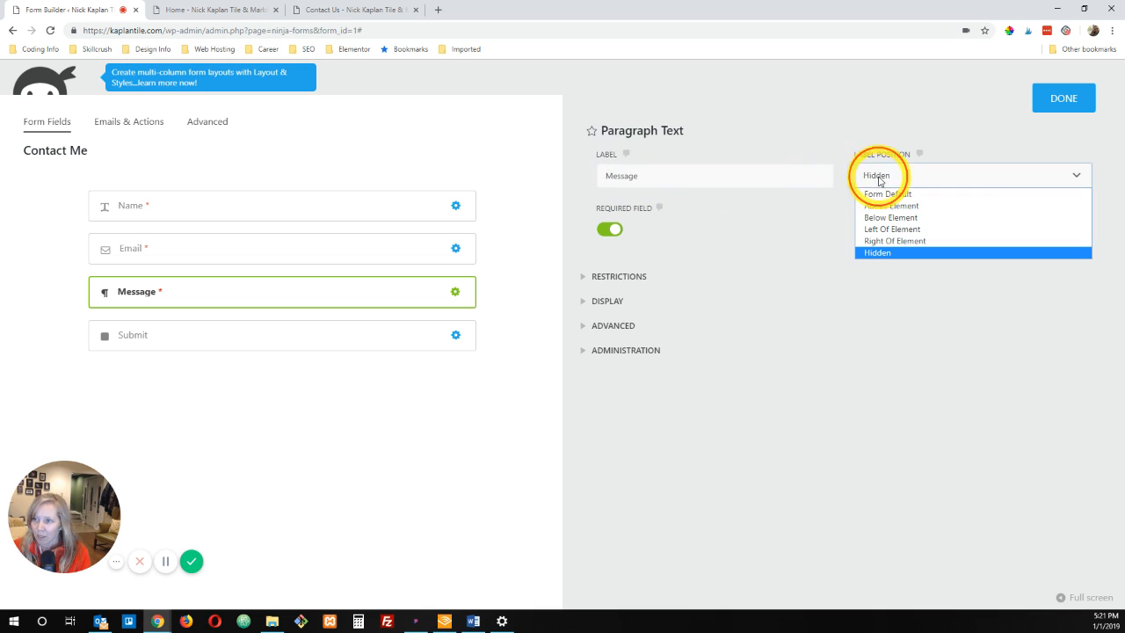
{"action": "left_click", "coordinate": [605, 327]}
{"action": "scroll", "coordinate": [725, 328], "scroll_direction": "down", "scroll_amount": 1}
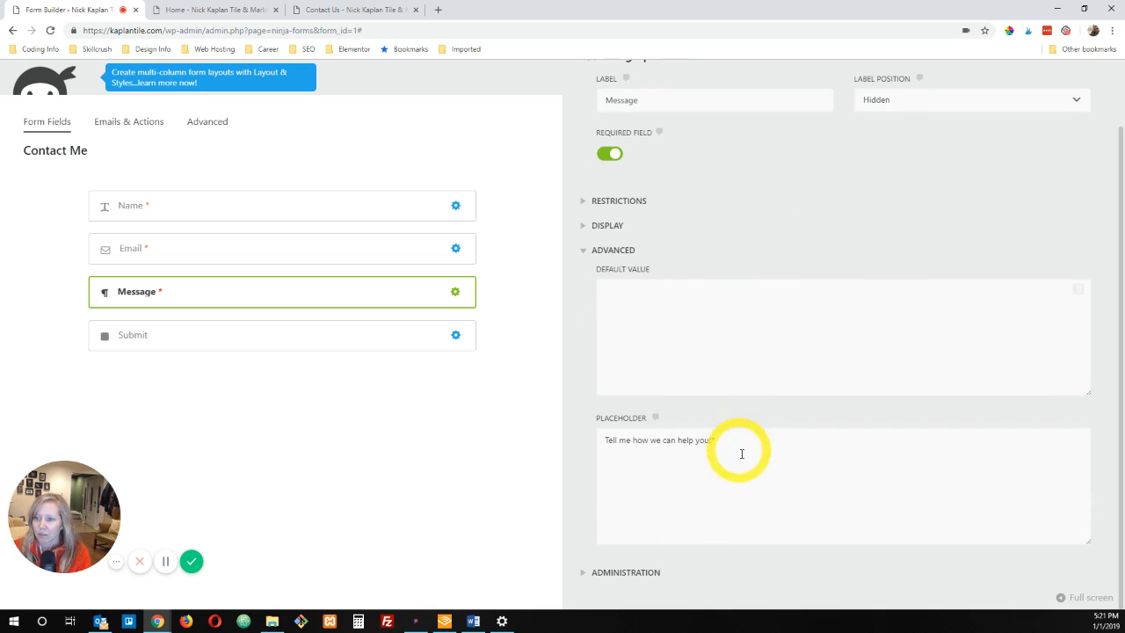
{"action": "left_click_drag", "start_coordinate": [741, 452], "coordinate": [555, 443]}
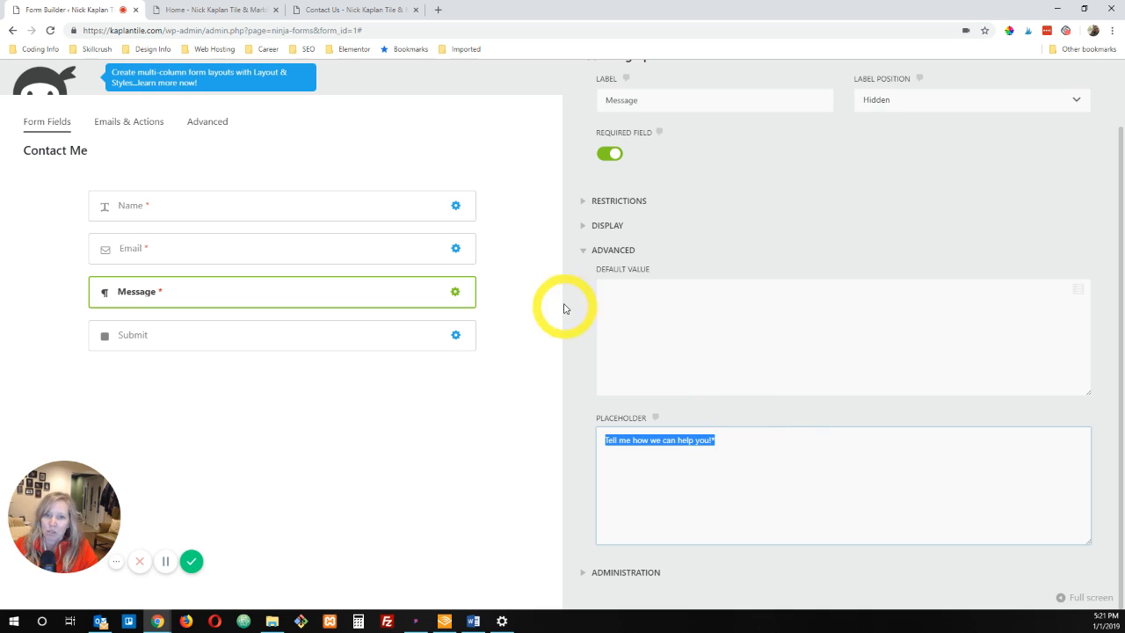
{"action": "left_click", "coordinate": [729, 437]}
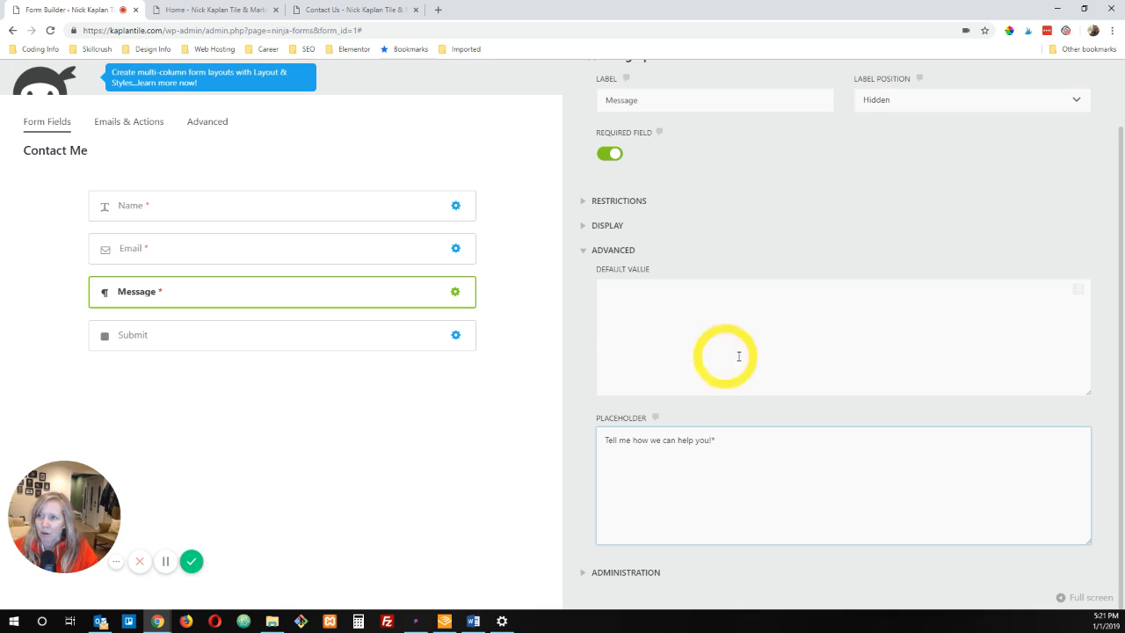
{"action": "scroll", "coordinate": [824, 315], "scroll_direction": "up", "scroll_amount": 1}
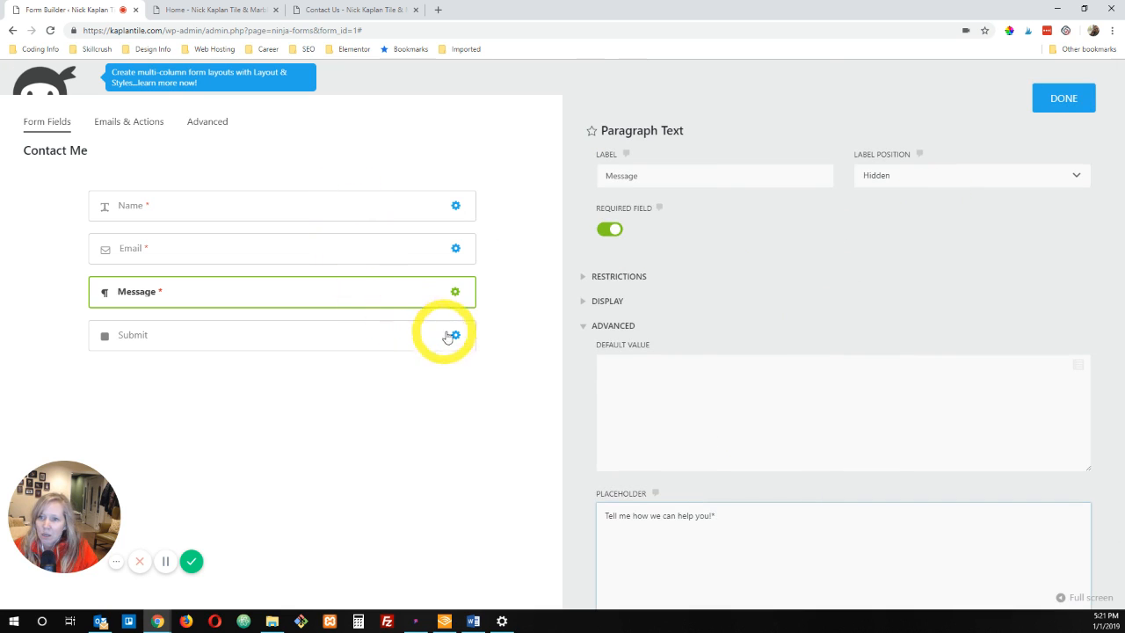
Step: Review the Submit button's label and processing label settings, and close the field settings
{"action": "mouse_move", "coordinate": [457, 335]}
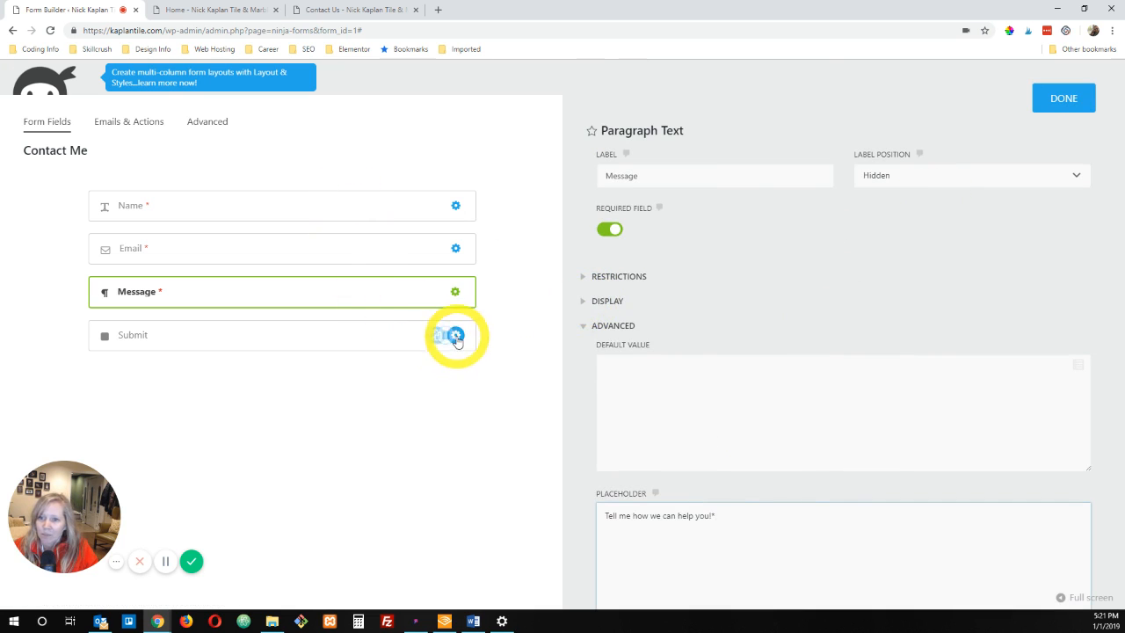
{"action": "left_click", "coordinate": [456, 337]}
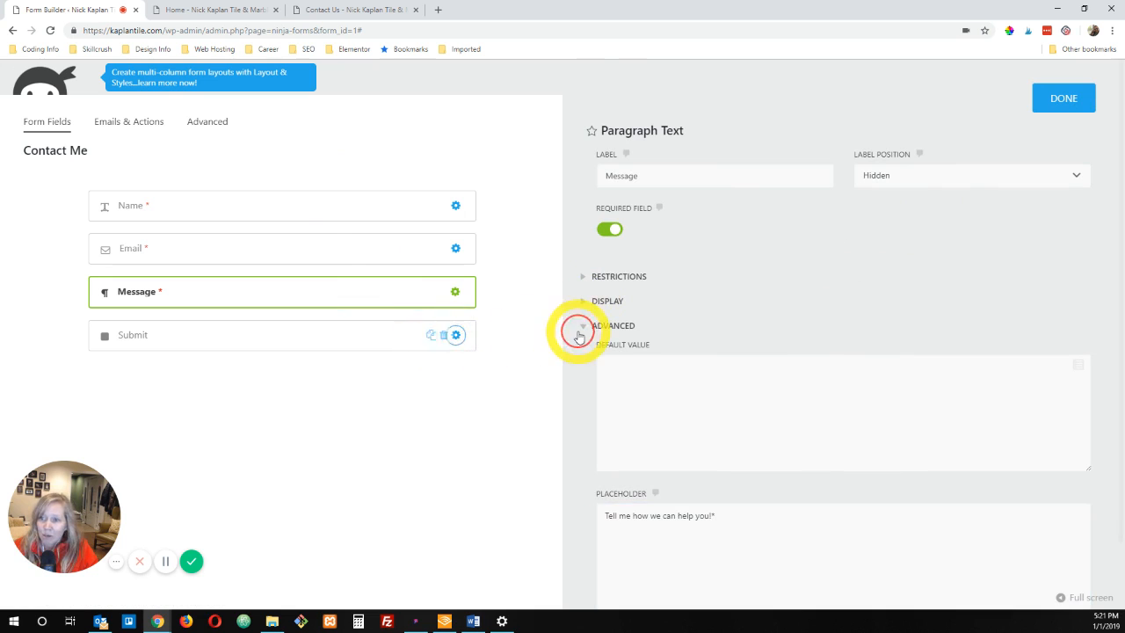
{"action": "left_click", "coordinate": [456, 338]}
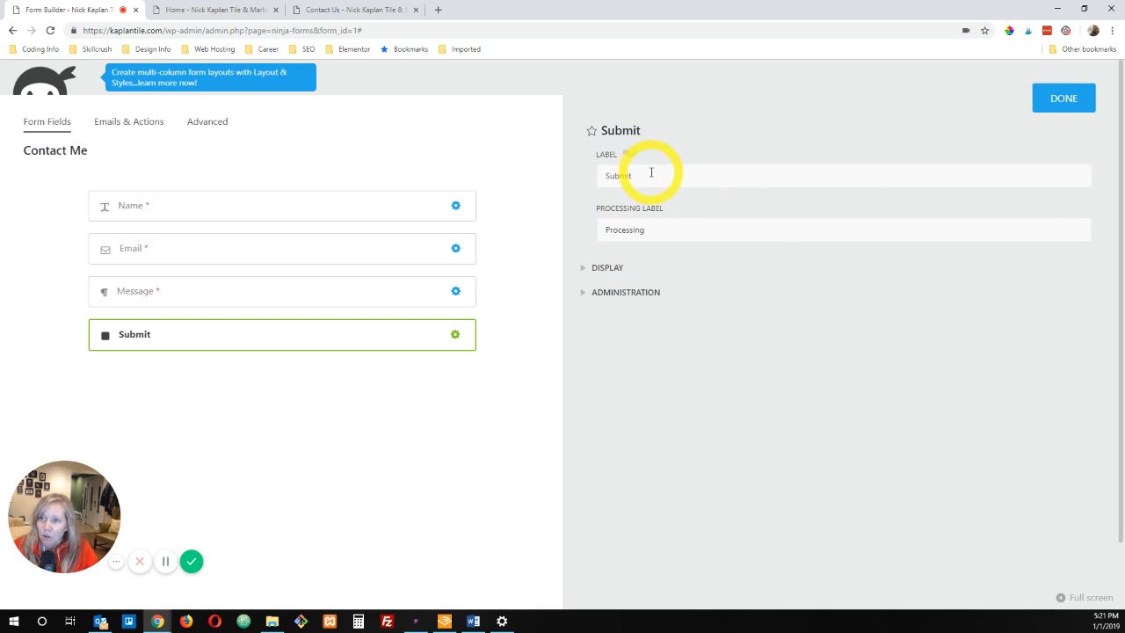
{"action": "left_click", "coordinate": [1064, 98]}
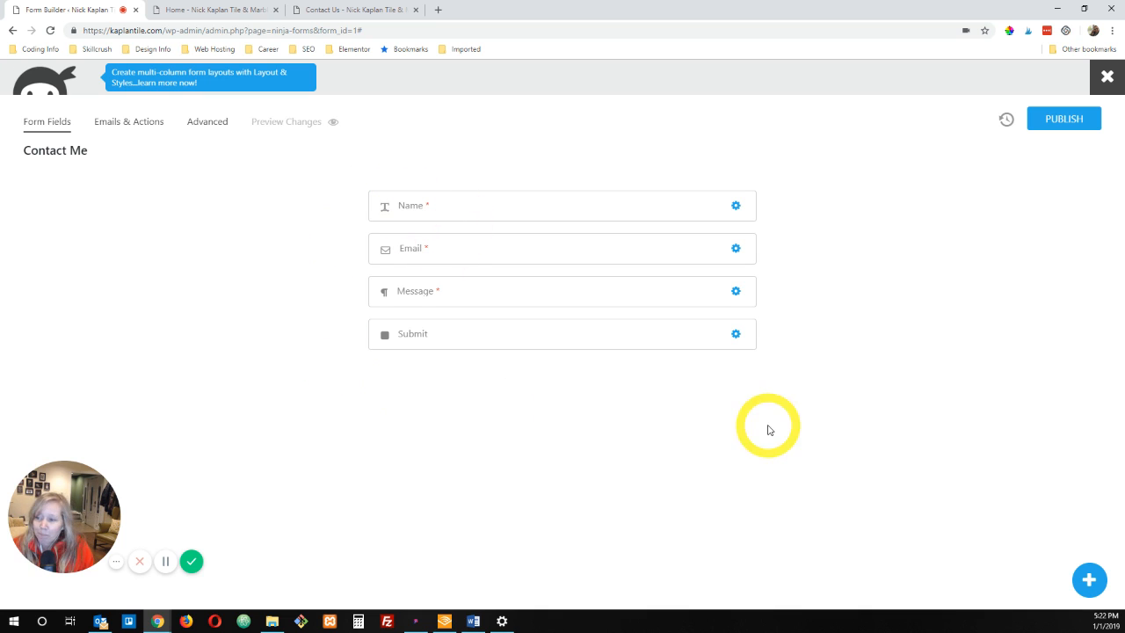
Step: Add a Hidden field from the miscellaneous fields to the Contact Me form and place it below Submit
{"action": "left_click", "coordinate": [1089, 579]}
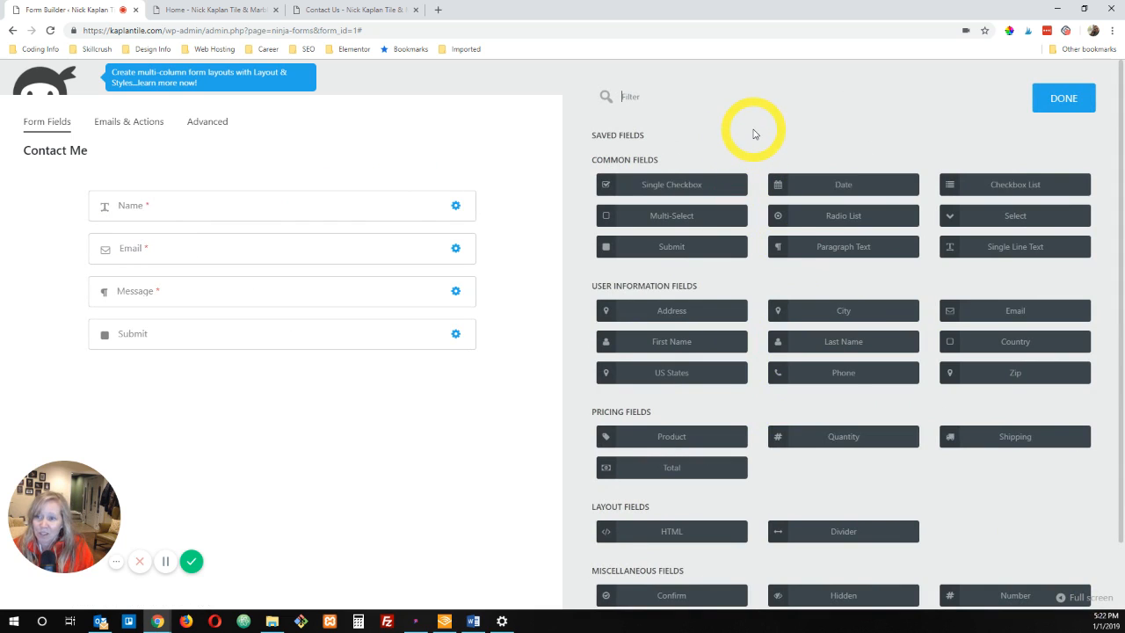
{"action": "scroll", "coordinate": [754, 133], "scroll_direction": "down", "scroll_amount": 1}
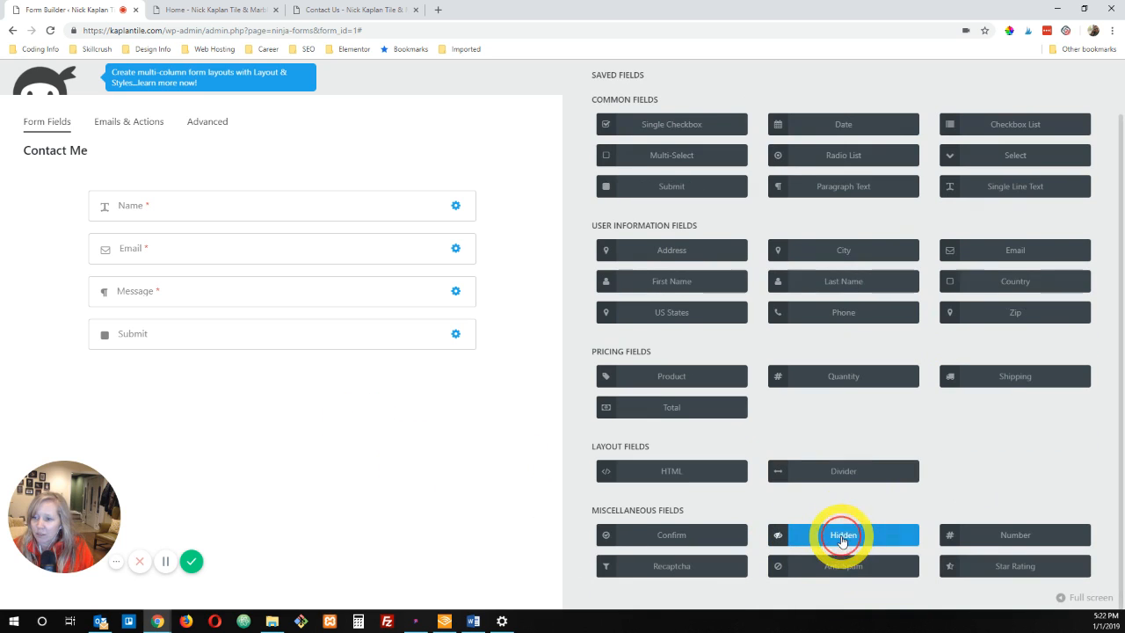
{"action": "left_click_drag", "start_coordinate": [851, 538], "coordinate": [126, 321]}
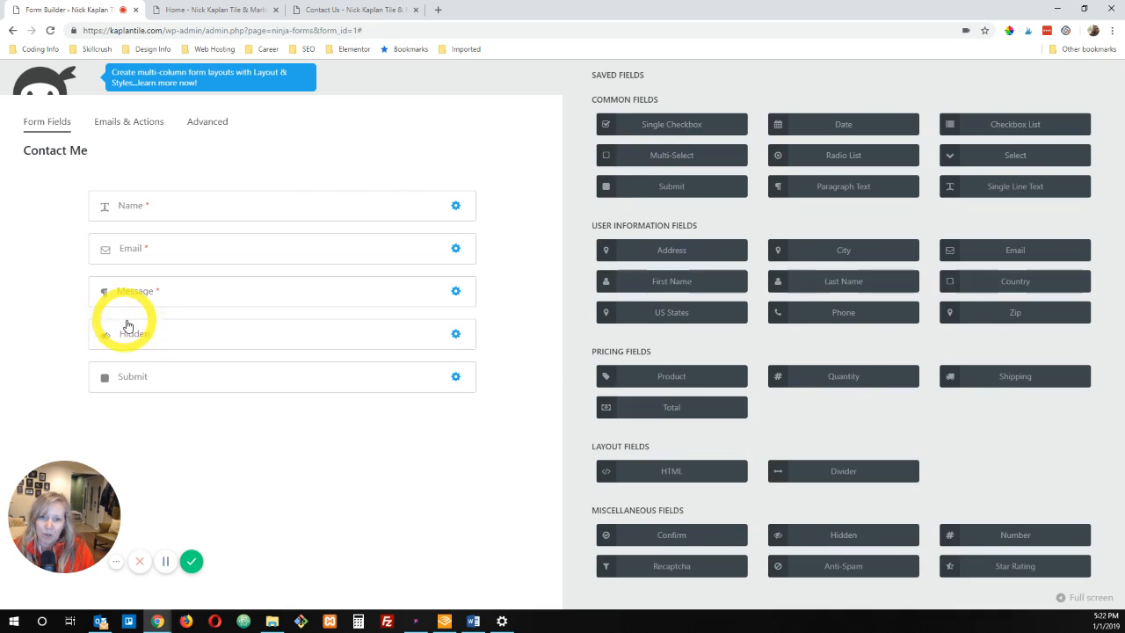
{"action": "left_click_drag", "start_coordinate": [192, 387], "coordinate": [188, 395]}
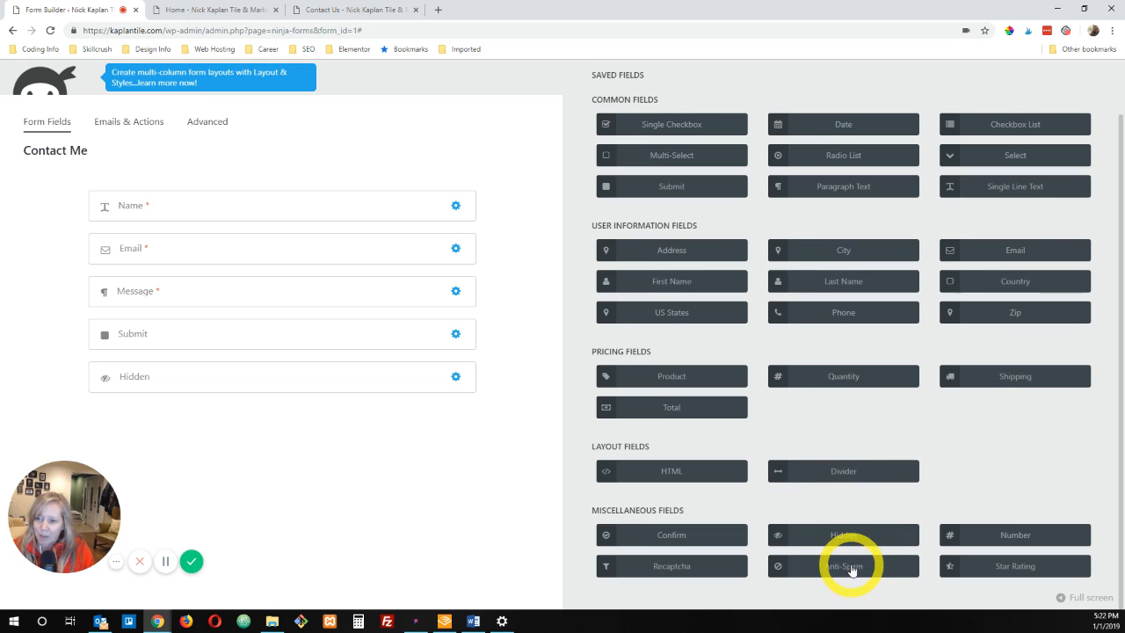
Step: Insert an Anti-Spam field directly below Submit, with "What's 2 + 2?" as question and placeholder and 4 as answer
{"action": "left_click_drag", "start_coordinate": [844, 573], "coordinate": [223, 344]}
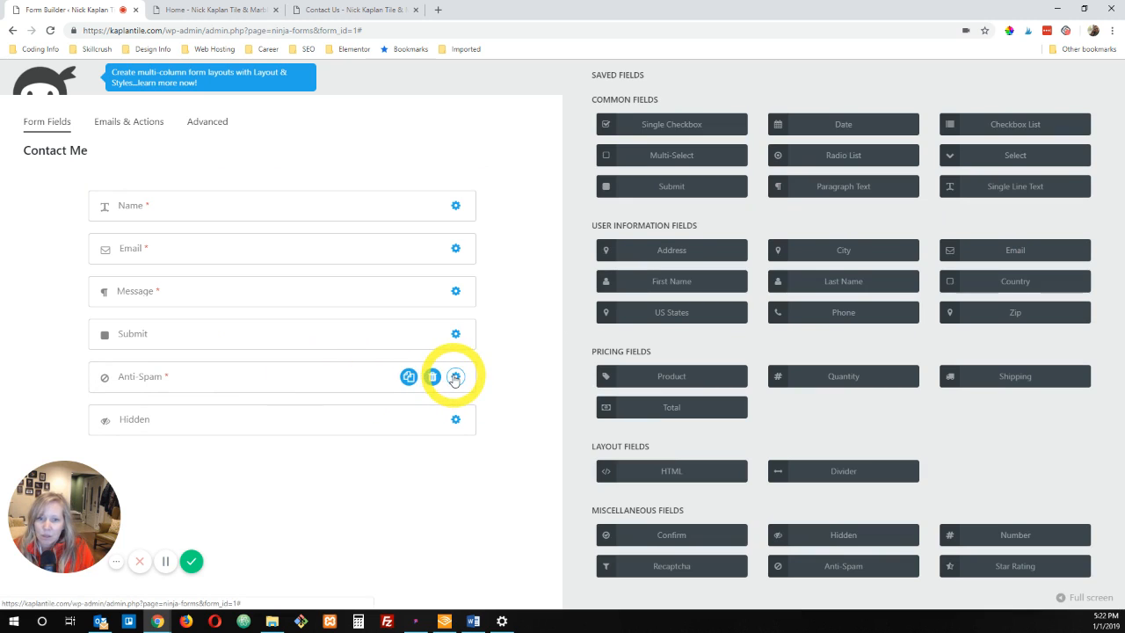
{"action": "left_click", "coordinate": [455, 378]}
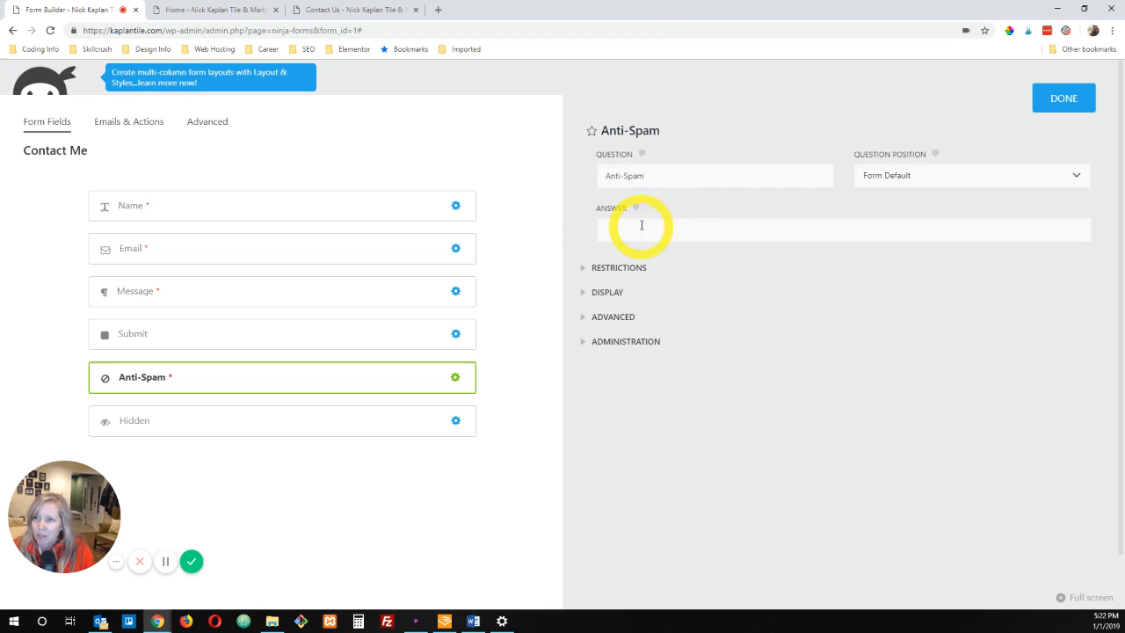
{"action": "left_click", "coordinate": [688, 173]}
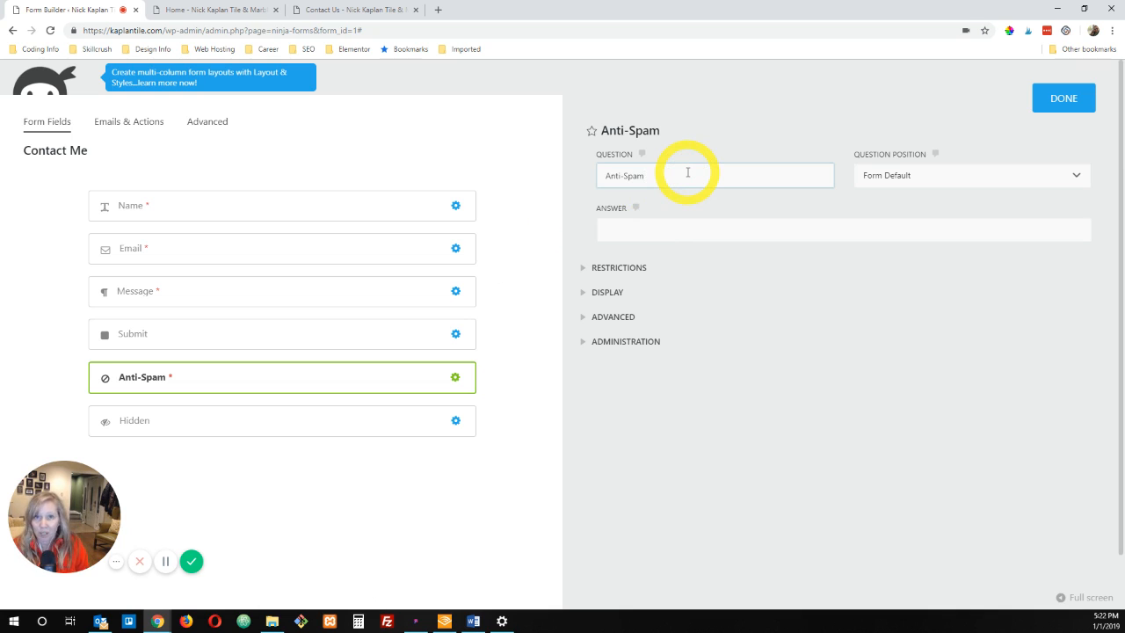
{"action": "left_click_drag", "start_coordinate": [694, 173], "coordinate": [564, 171]}
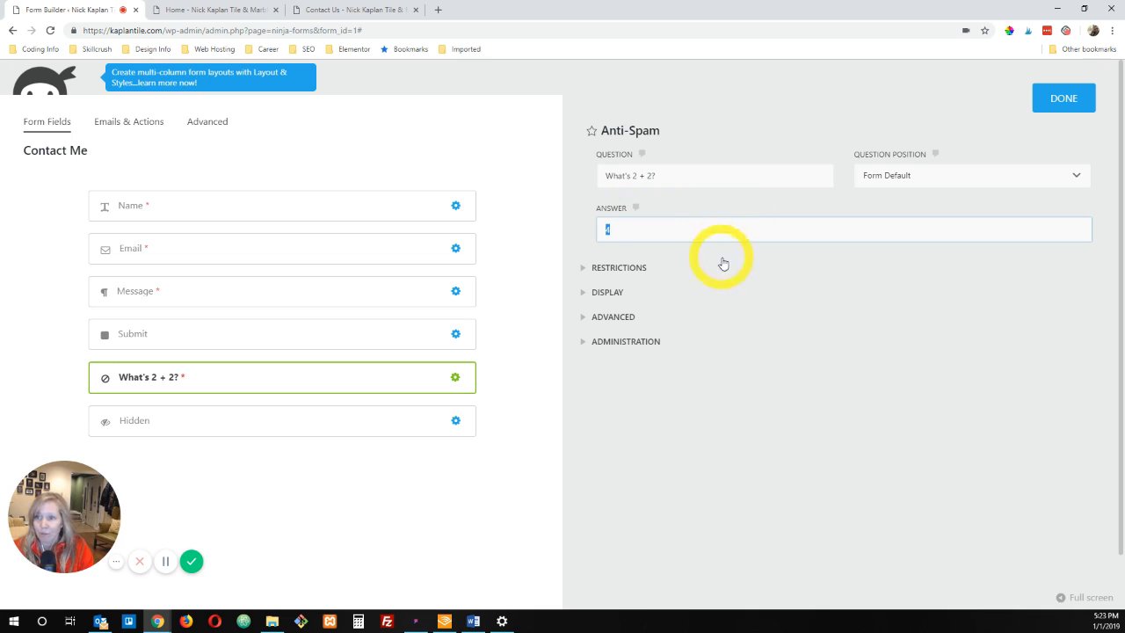
{"action": "left_click", "coordinate": [623, 317]}
{"action": "left_click", "coordinate": [643, 413]}
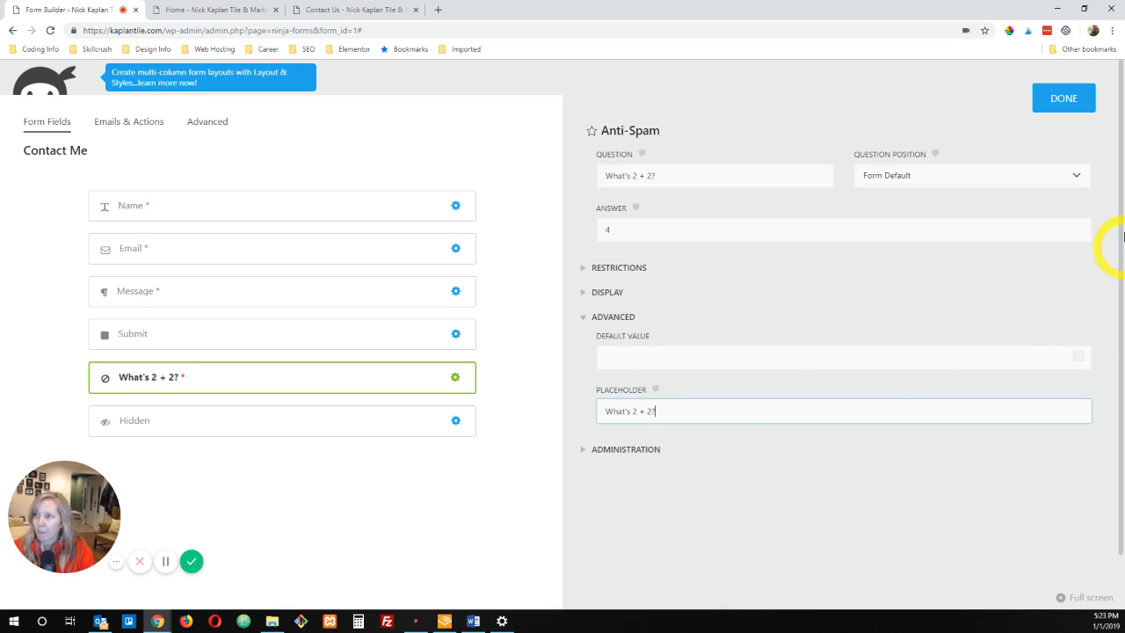
Step: Close the Anti-Spam field settings, publish the Contact Me form, and preview it to check the question below Submit
{"action": "left_click", "coordinate": [1060, 99]}
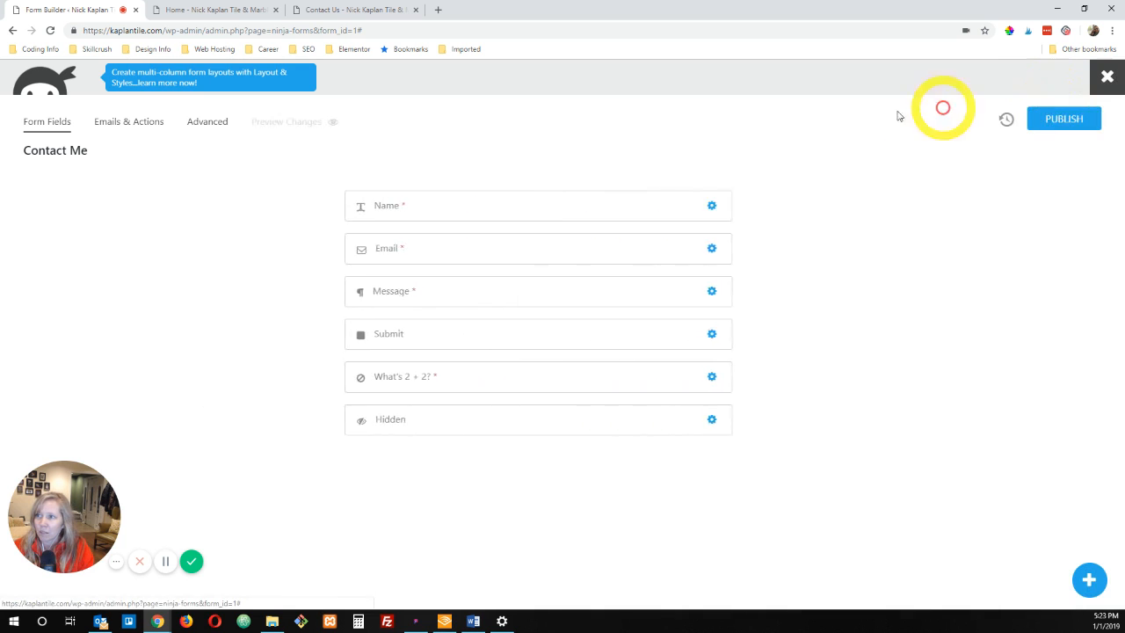
{"action": "left_click", "coordinate": [1076, 119]}
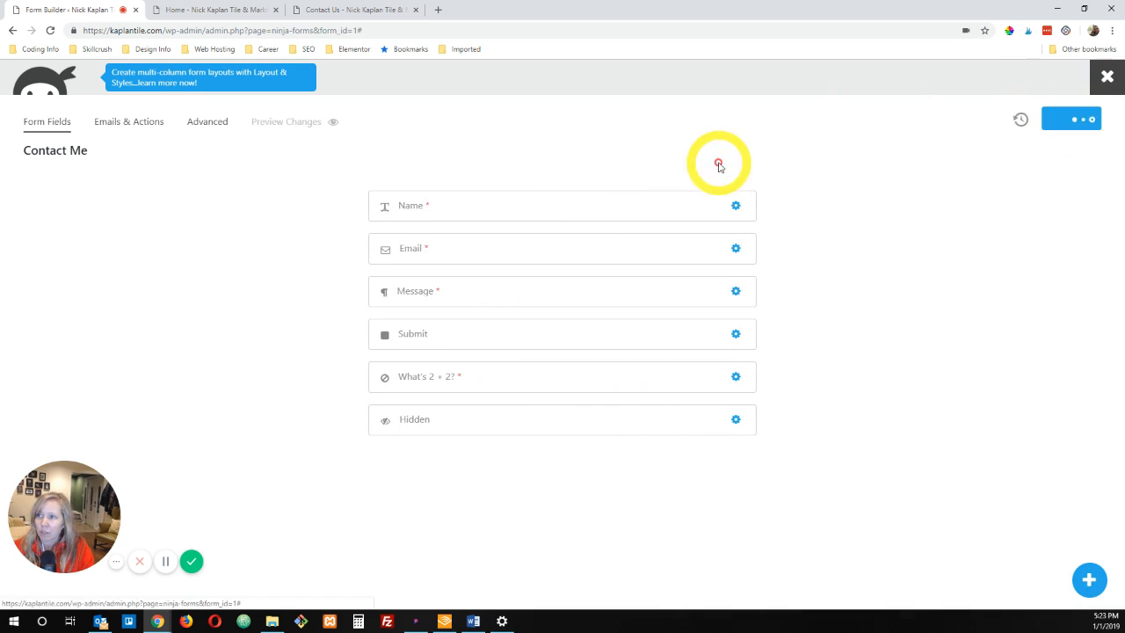
{"action": "left_click", "coordinate": [274, 123]}
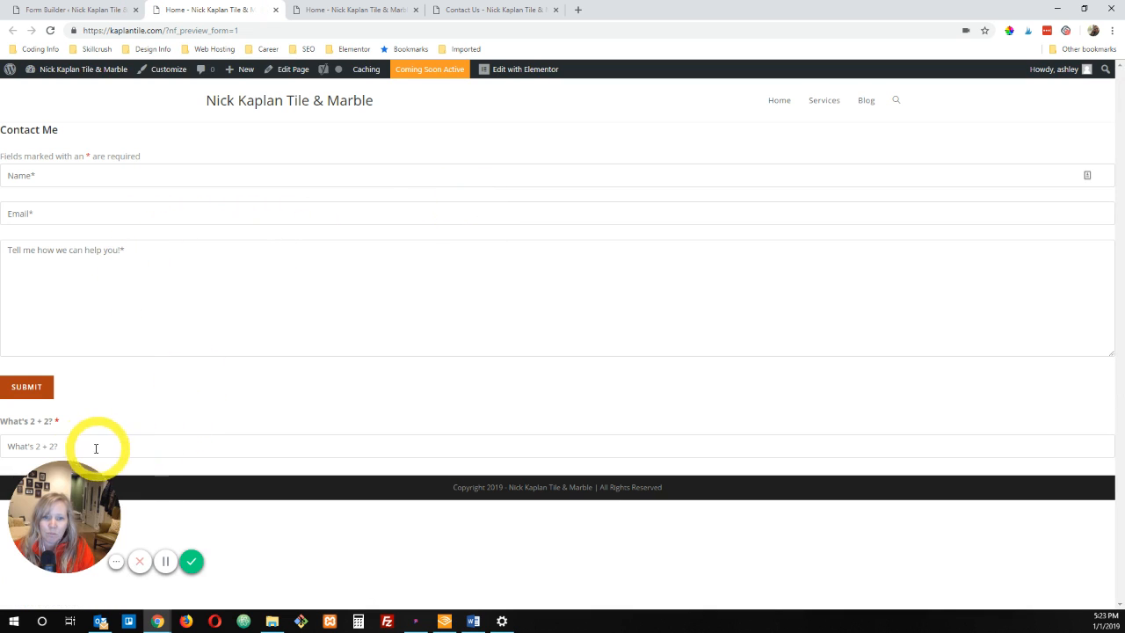
{"action": "left_click", "coordinate": [55, 422]}
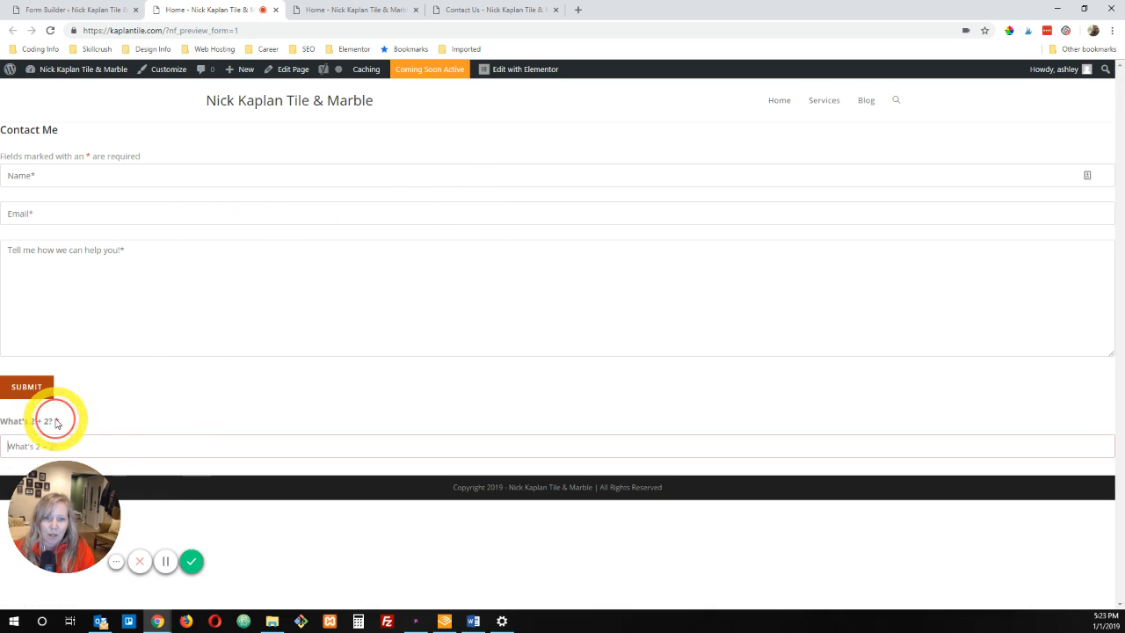
{"action": "left_click", "coordinate": [52, 10]}
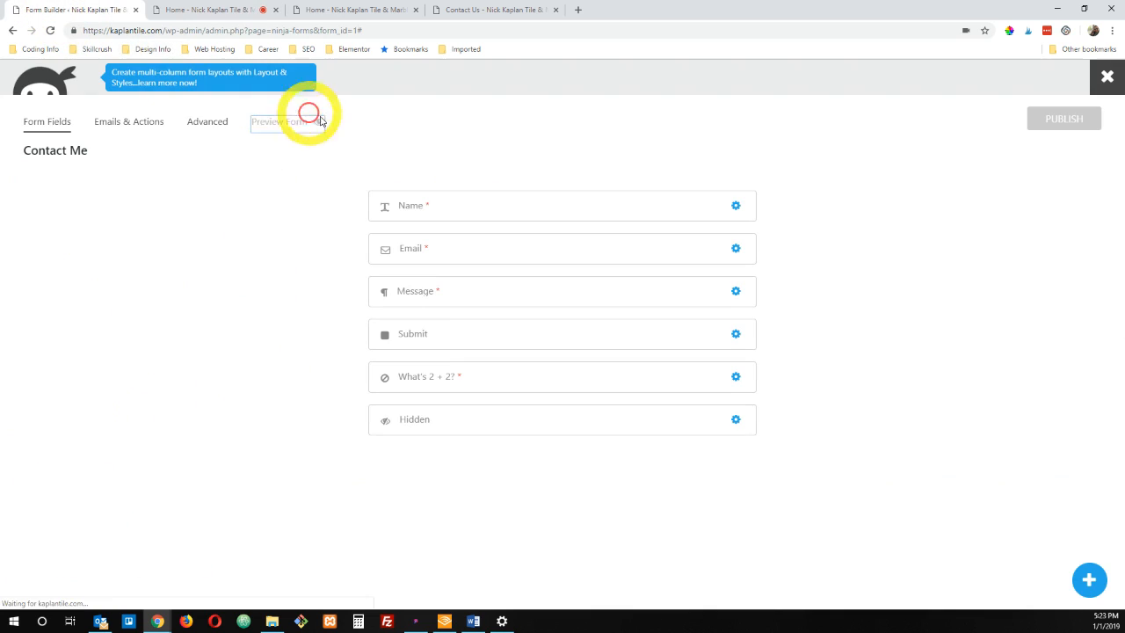
{"action": "left_click", "coordinate": [321, 121]}
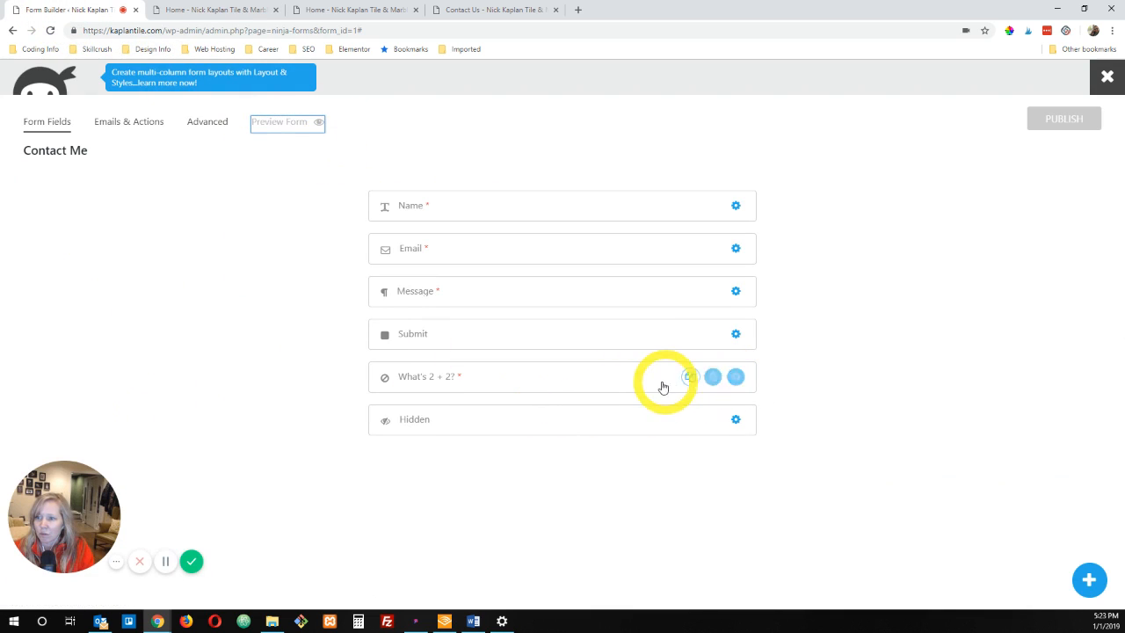
Step: Move the Anti-Spam field above Submit and set its question position to Hidden
{"action": "left_click_drag", "start_coordinate": [654, 382], "coordinate": [643, 304]}
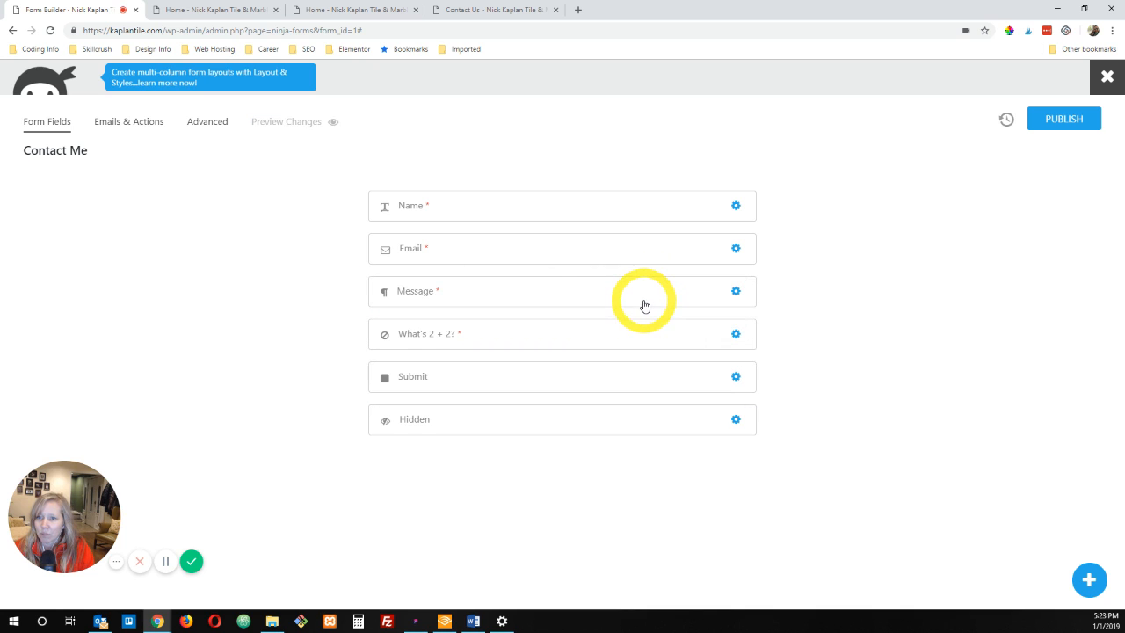
{"action": "left_click", "coordinate": [736, 335]}
{"action": "left_click", "coordinate": [919, 185]}
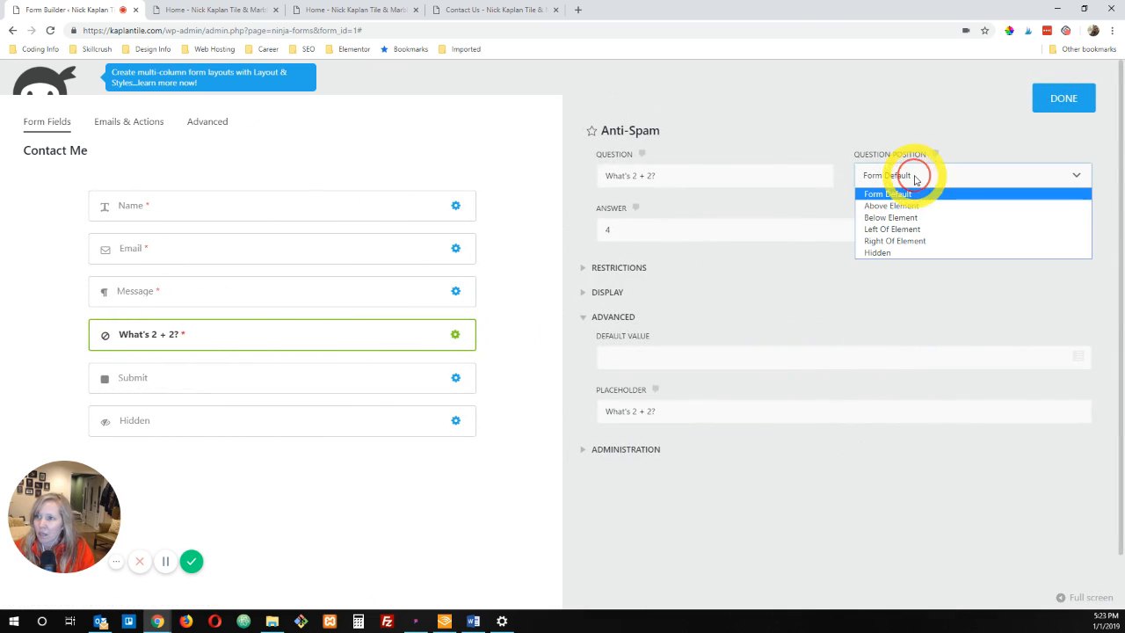
{"action": "left_click", "coordinate": [877, 252]}
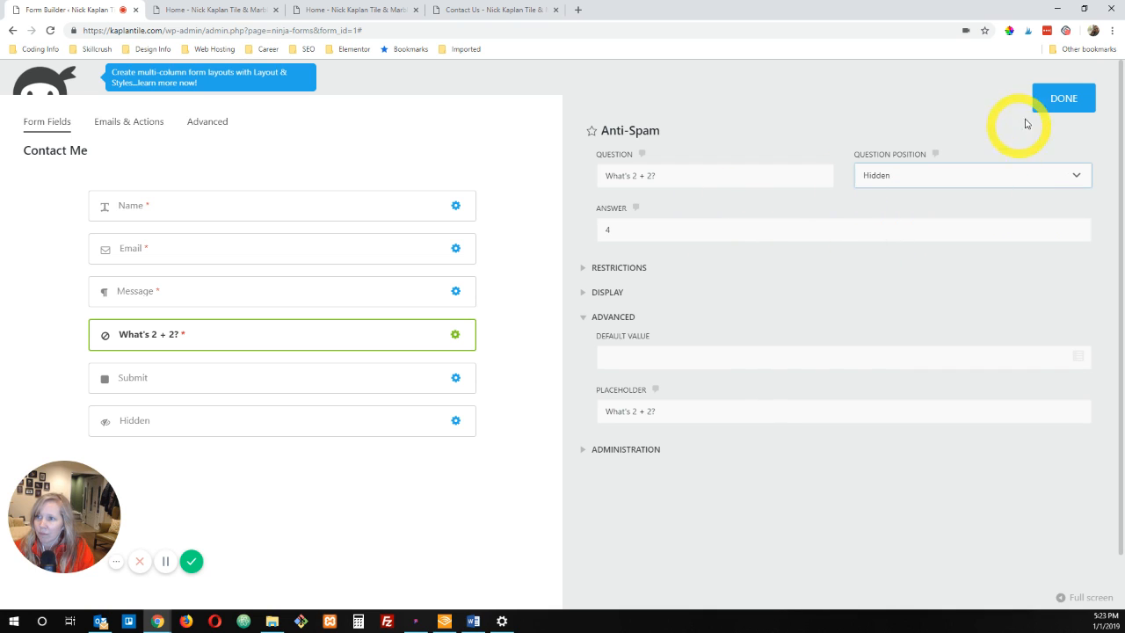
{"action": "left_click", "coordinate": [1066, 100]}
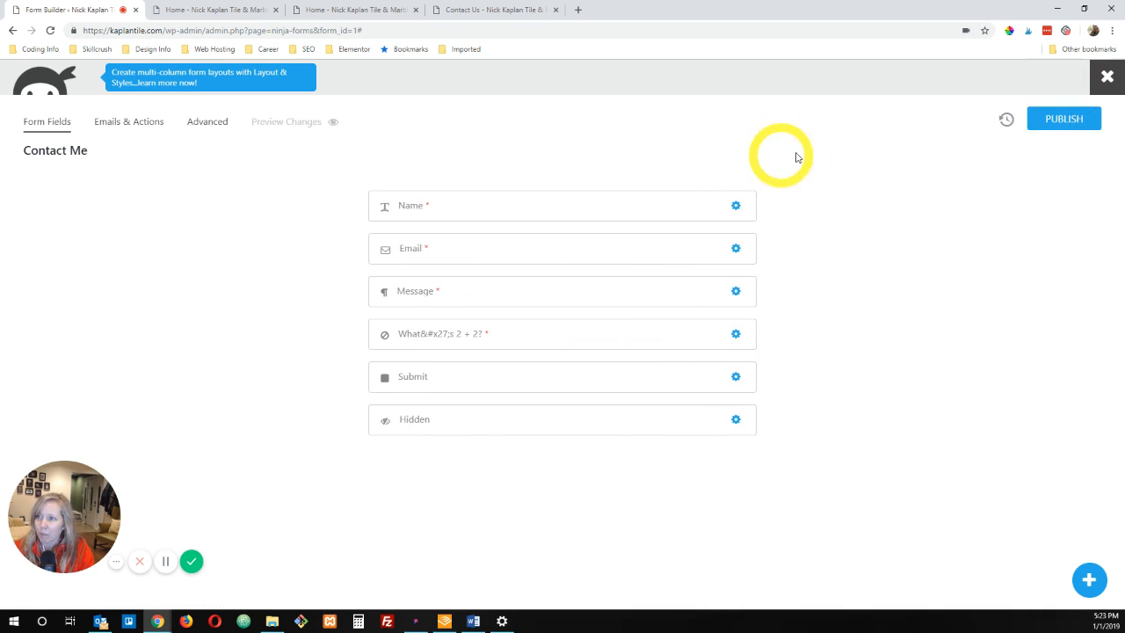
Step: Publish the reordered Contact Me form, preview the hidden question label, and return to the form builder
{"action": "left_click", "coordinate": [1060, 121]}
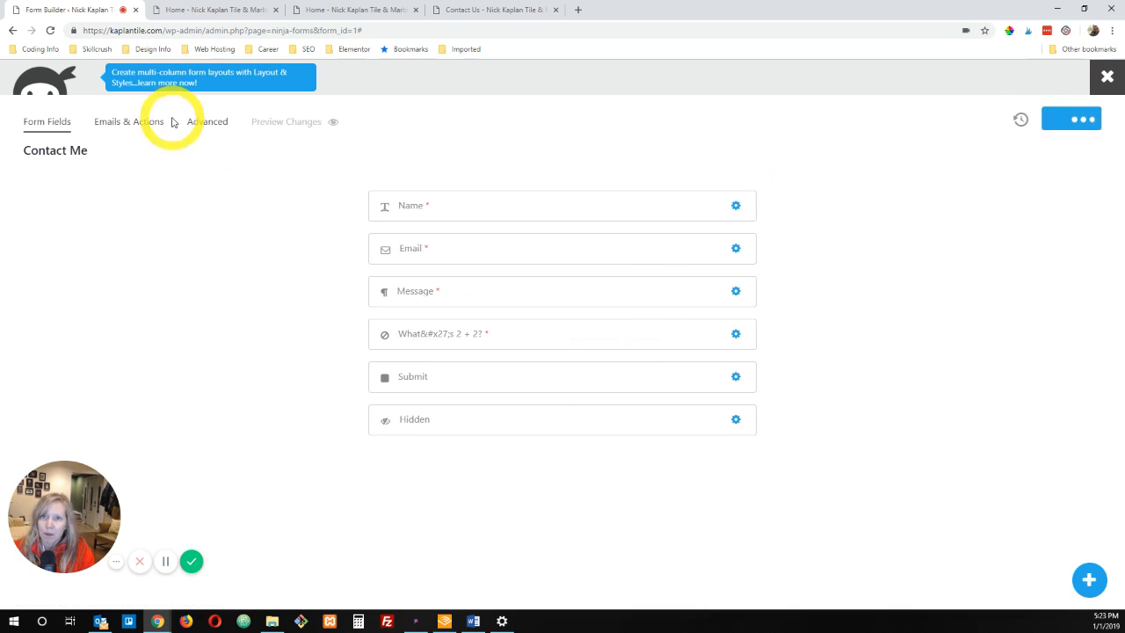
{"action": "left_click", "coordinate": [274, 123]}
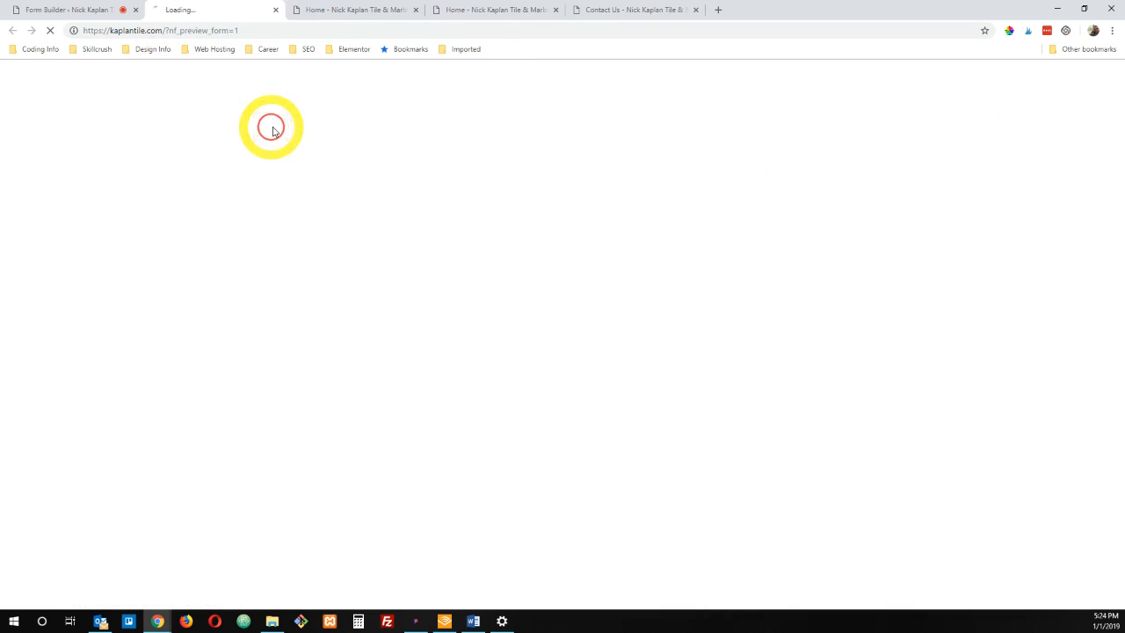
{"action": "left_click", "coordinate": [95, 10]}
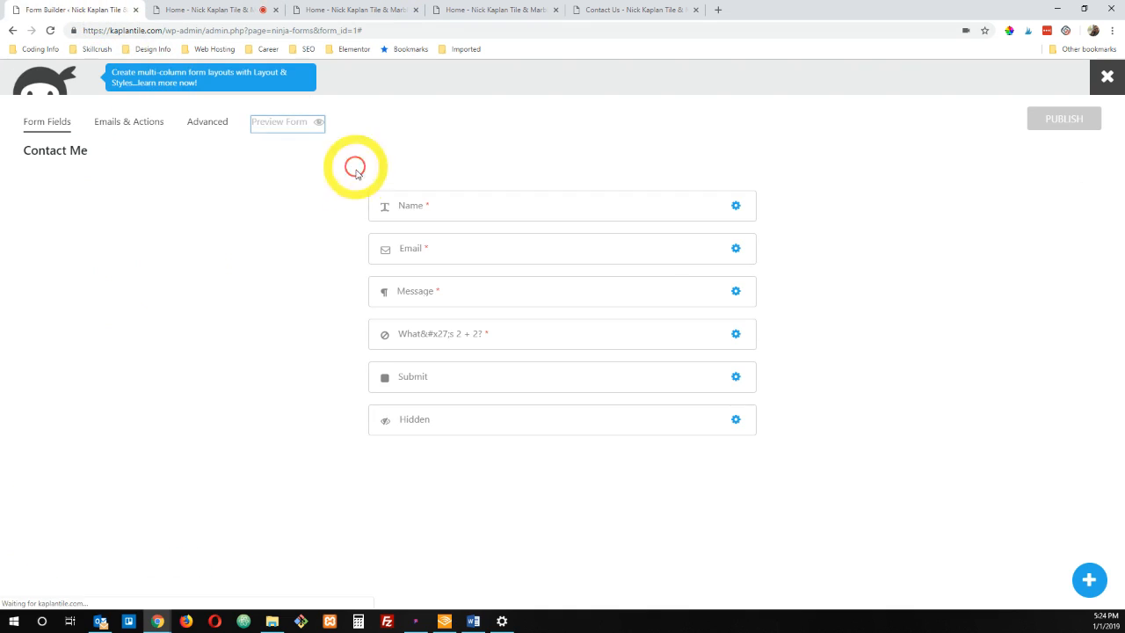
Step: Change the Anti-Spam field's placeholder to "What's 2 + 2?*" and close its settings
{"action": "left_click", "coordinate": [735, 333]}
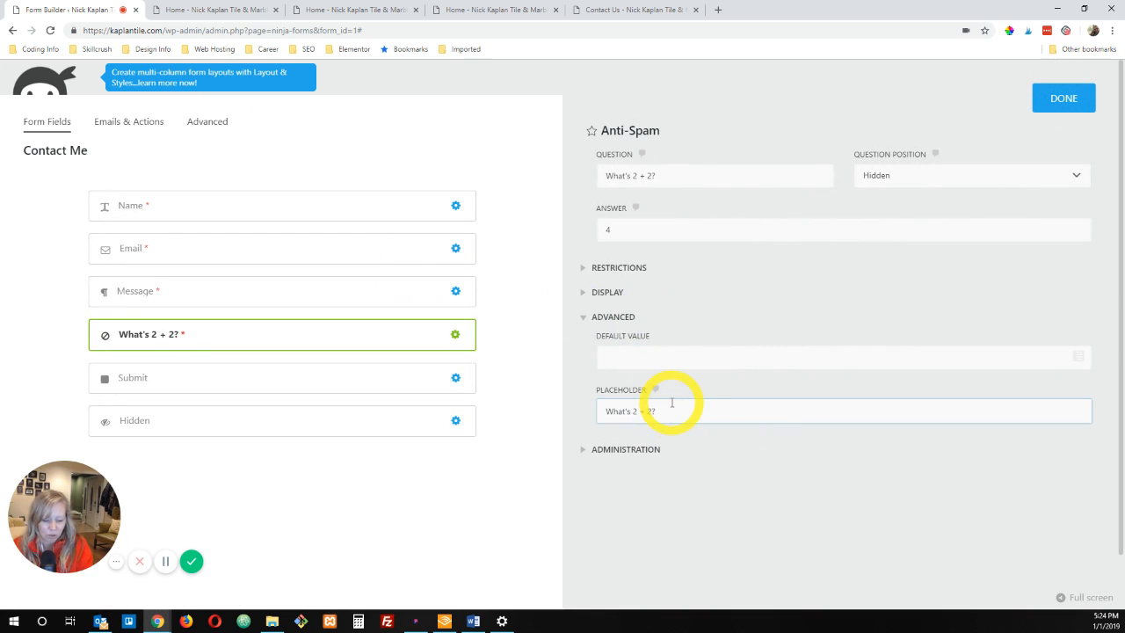
{"action": "left_click", "coordinate": [1061, 98]}
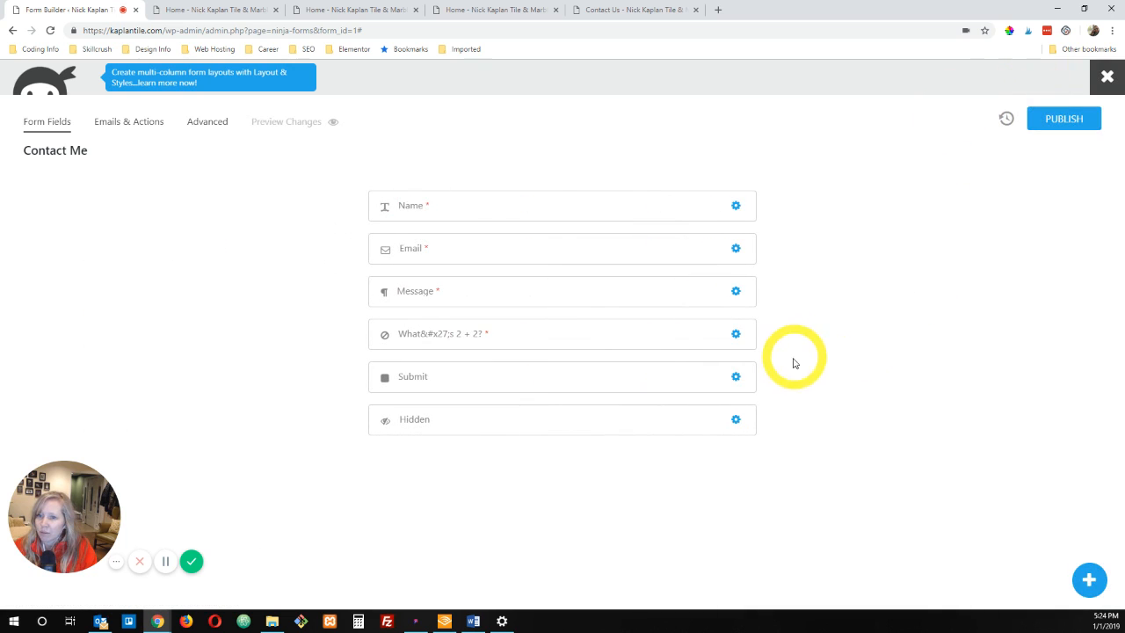
{"action": "left_click", "coordinate": [736, 334]}
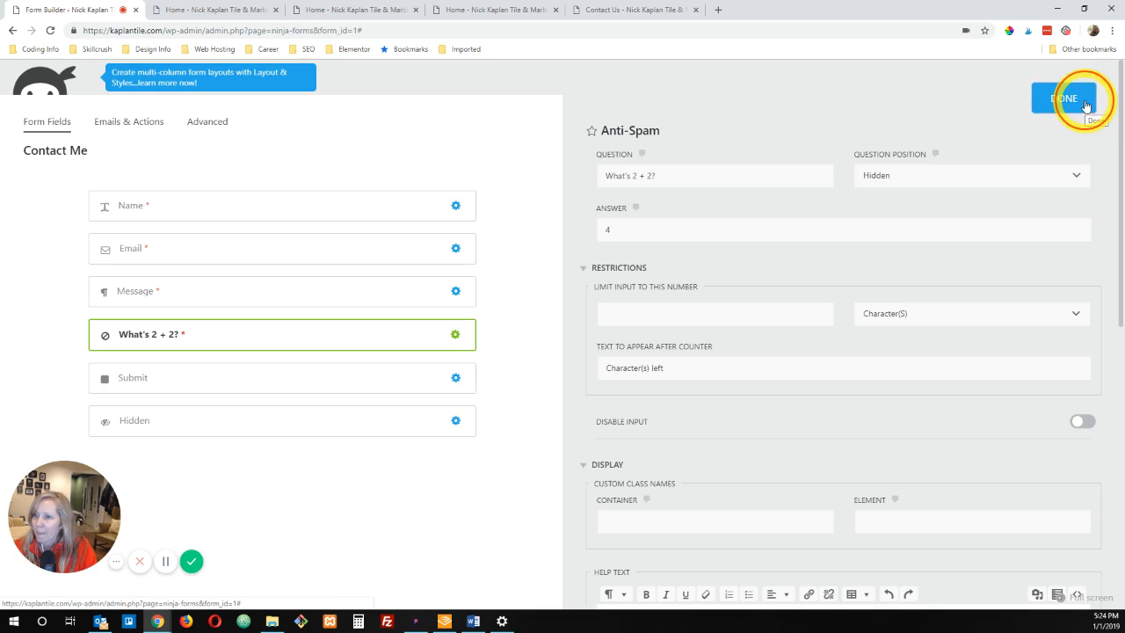
{"action": "left_click", "coordinate": [1087, 105]}
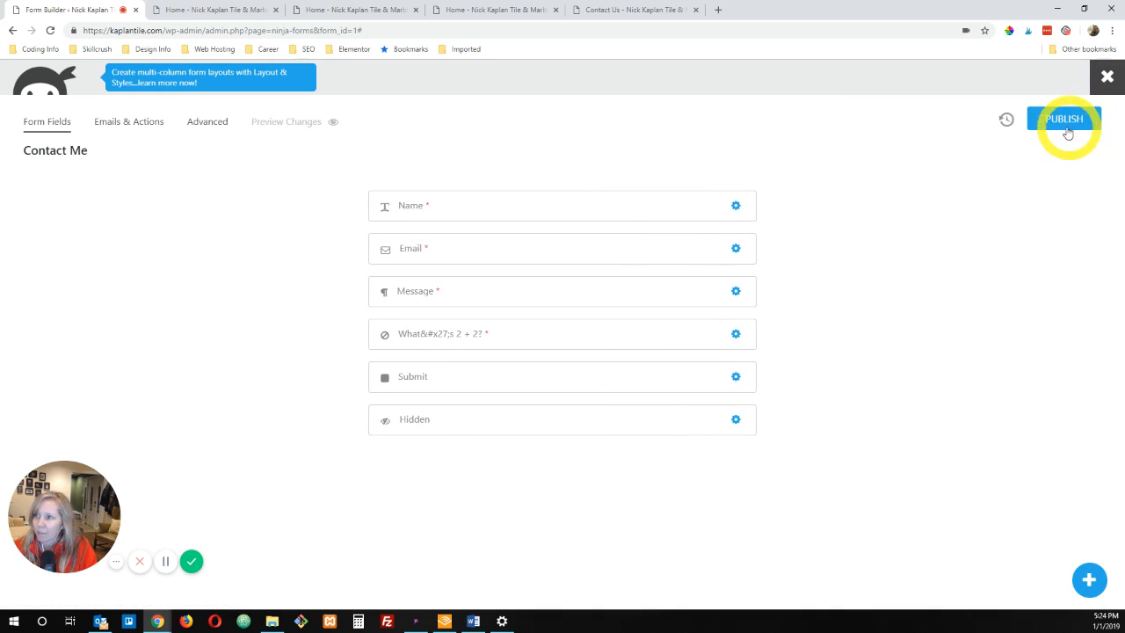
Step: Publish the placeholder change, preview the form to check the asterisk, and return to the form builder
{"action": "left_click", "coordinate": [1064, 129]}
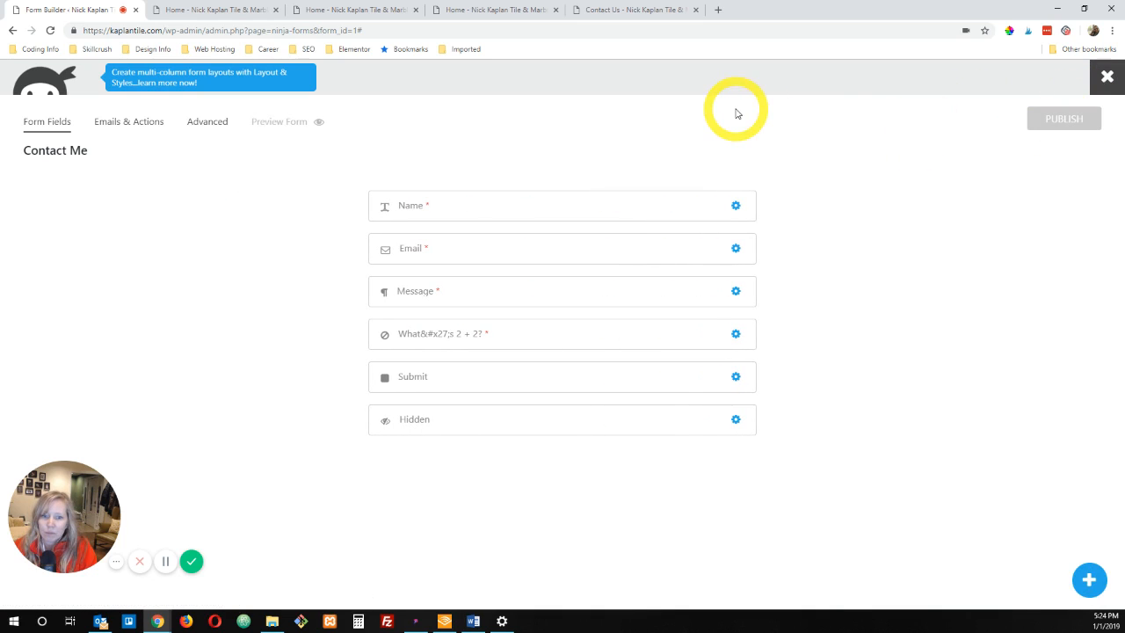
{"action": "left_click", "coordinate": [281, 127]}
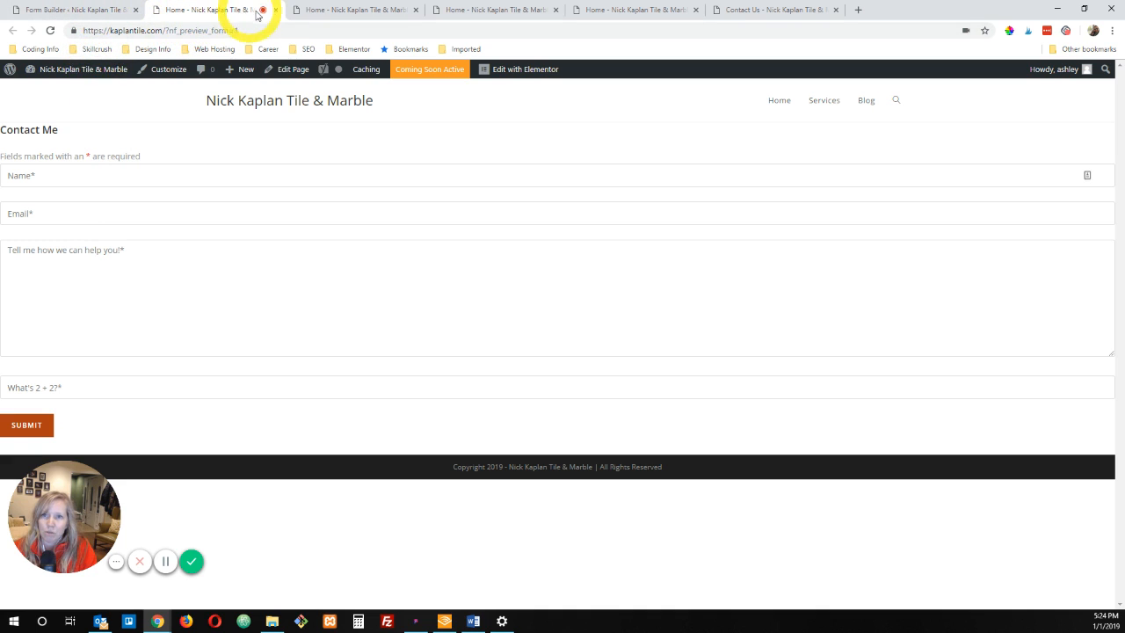
{"action": "left_click", "coordinate": [84, 9]}
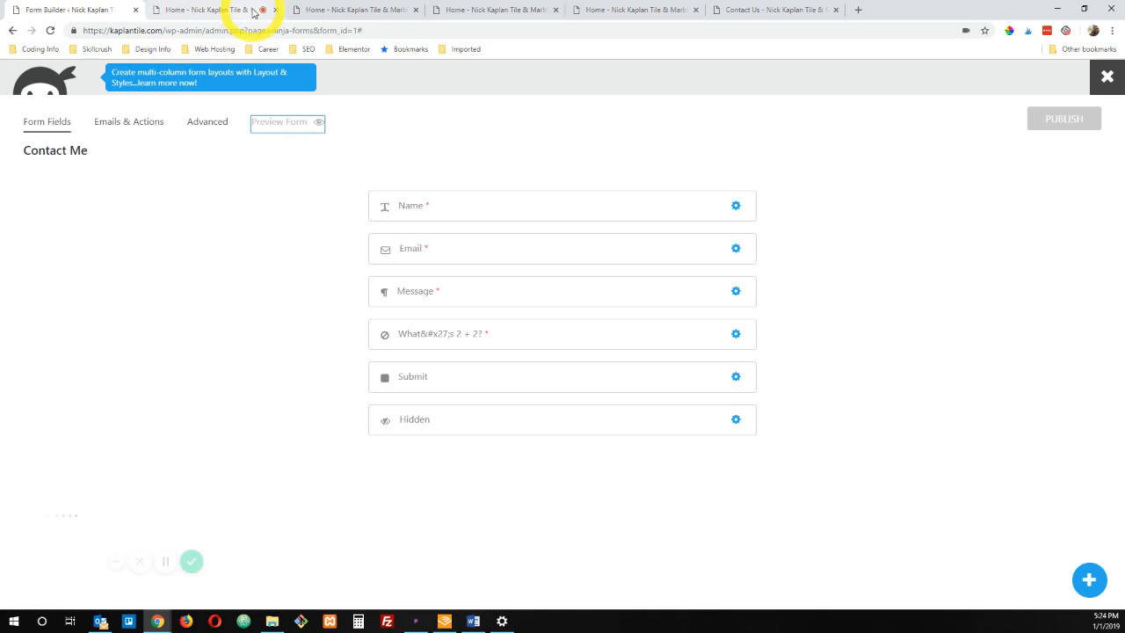
Step: Close the leftover form preview tabs and leave the form builder for the Ninja Forms dashboard
{"action": "left_click", "coordinate": [276, 10]}
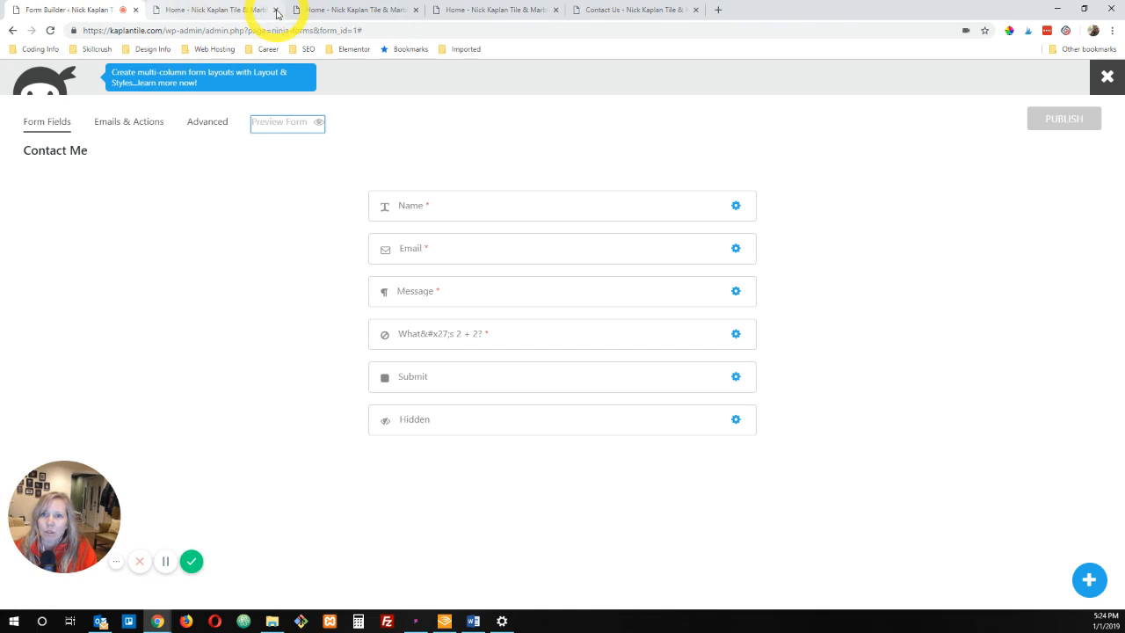
{"action": "left_click", "coordinate": [276, 10]}
{"action": "left_click", "coordinate": [276, 9]}
{"action": "left_click", "coordinate": [276, 10]}
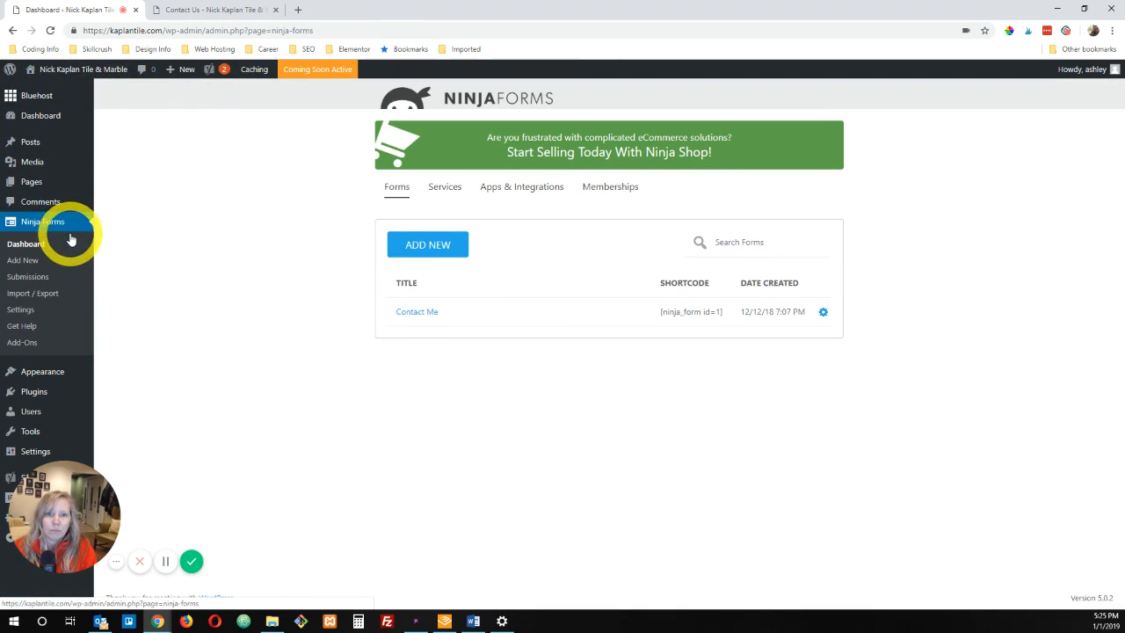
Step: Open the site's page list in a new tab and open the Contact Us page for editing with Elementor
{"action": "right_click", "coordinate": [33, 182]}
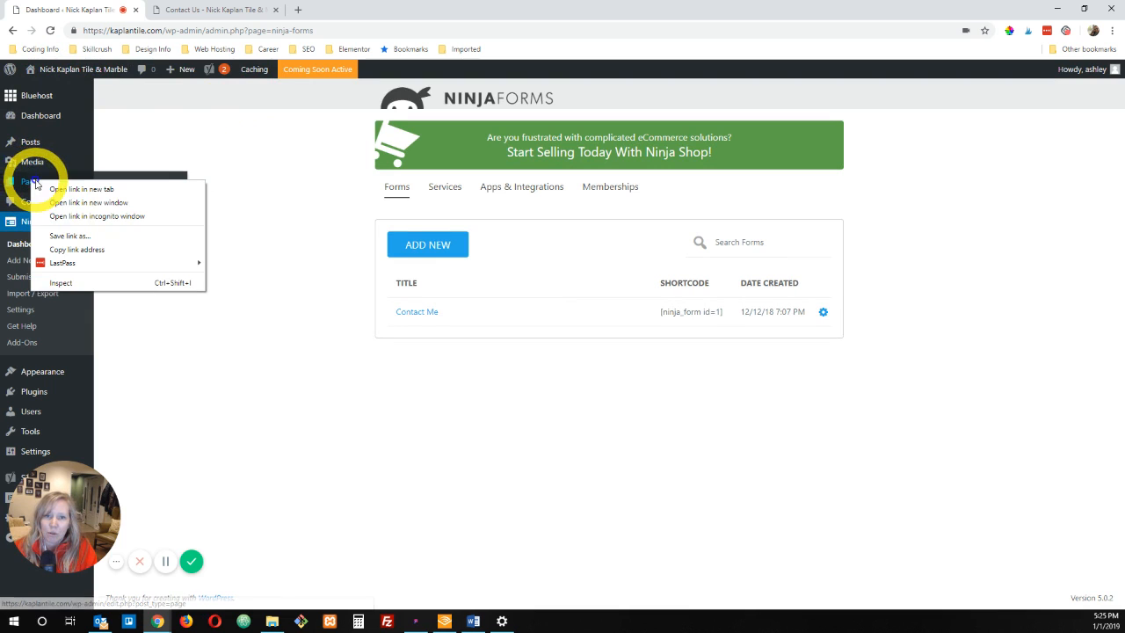
{"action": "right_click", "coordinate": [22, 182]}
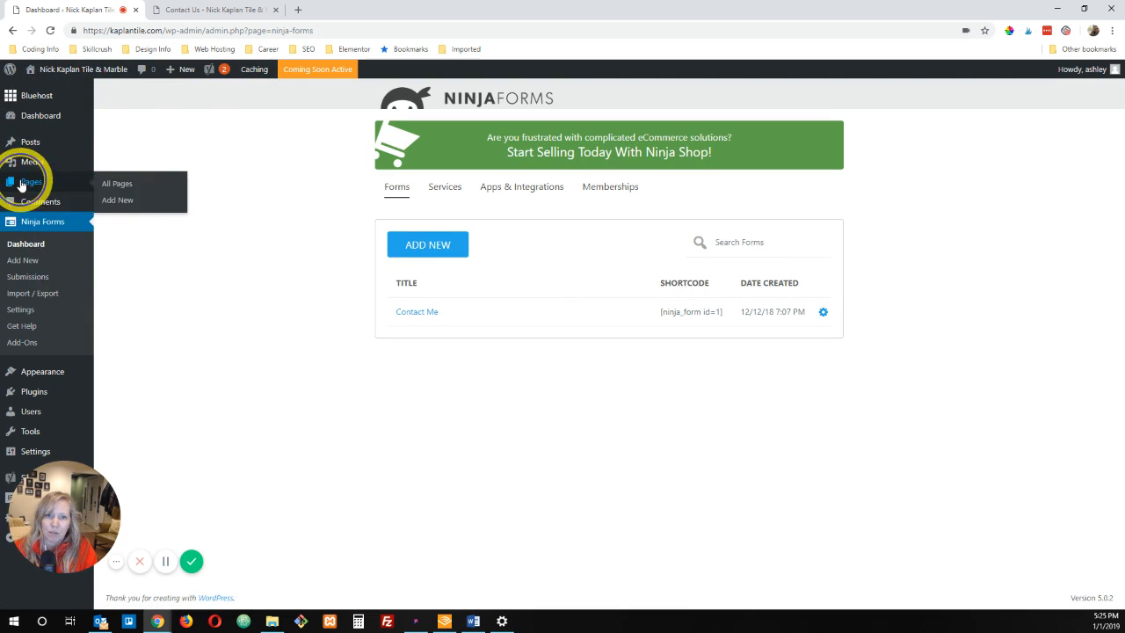
{"action": "right_click", "coordinate": [22, 182]}
{"action": "left_click", "coordinate": [67, 189]}
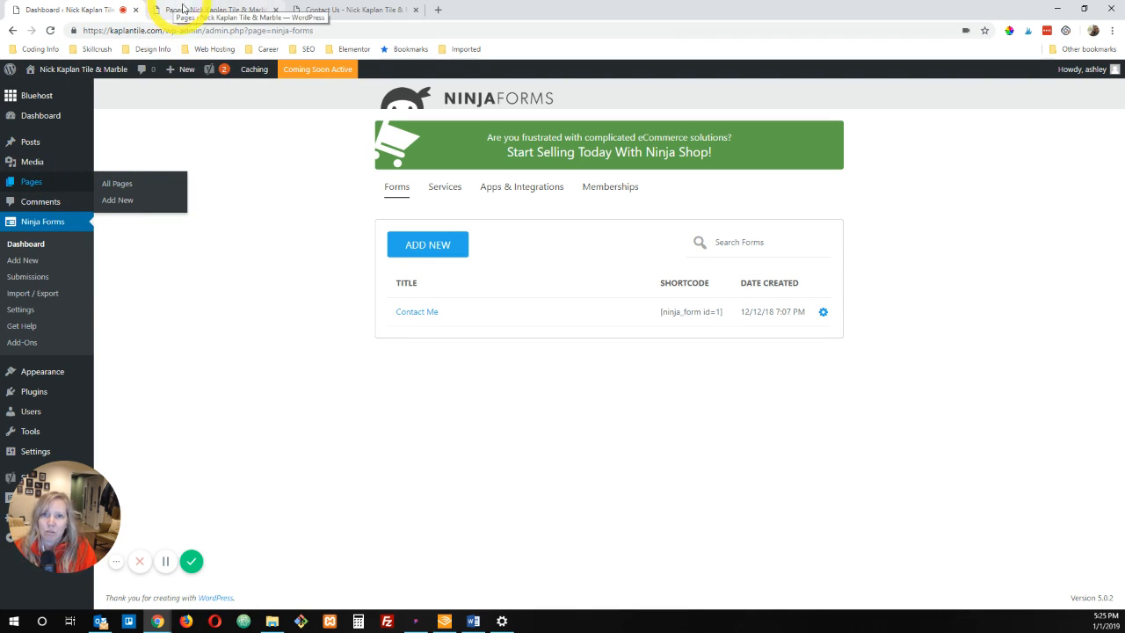
{"action": "left_click", "coordinate": [197, 12]}
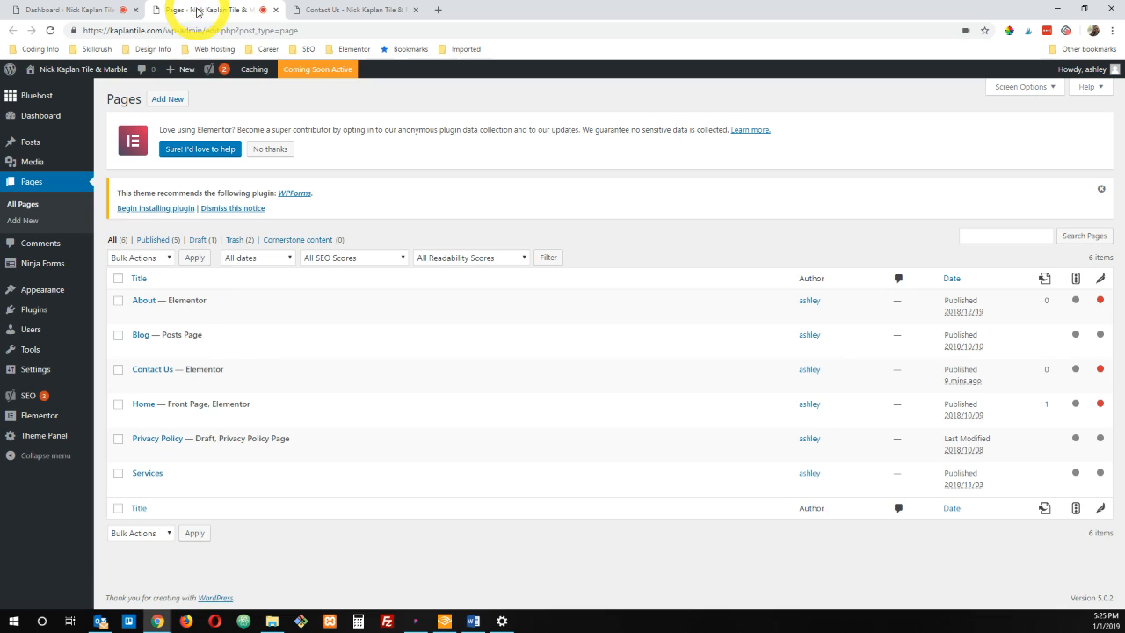
{"action": "left_click", "coordinate": [160, 371]}
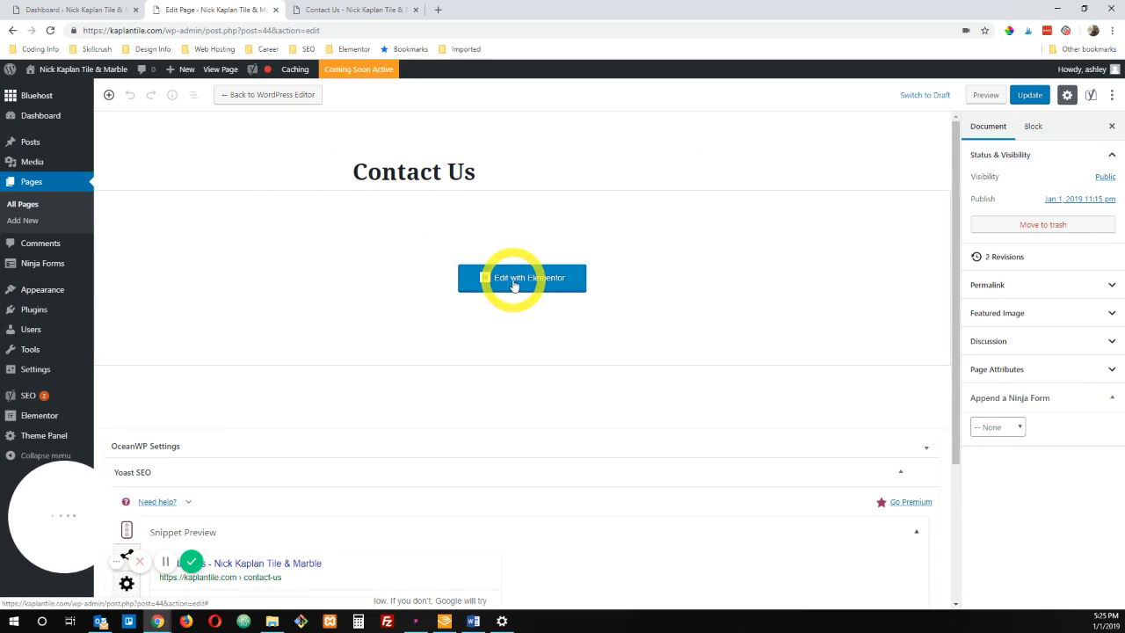
{"action": "left_click", "coordinate": [510, 281]}
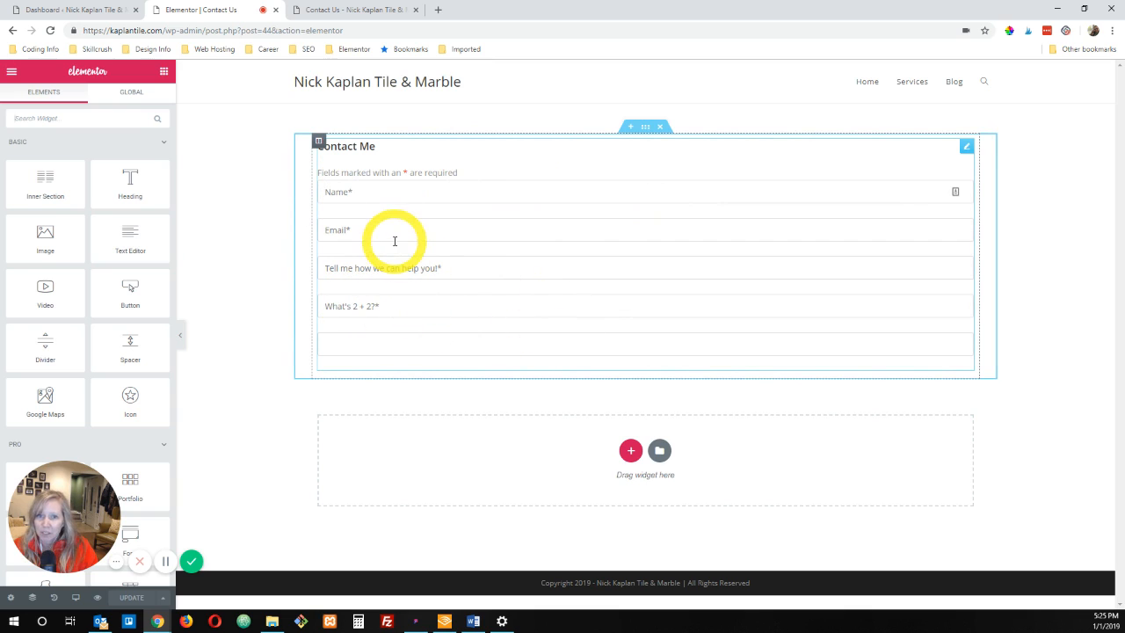
Step: Open the Ninja Forms widget's settings, dismiss the editing tip, and preview the Contact Us page, closing its older tab
{"action": "left_click", "coordinate": [967, 148]}
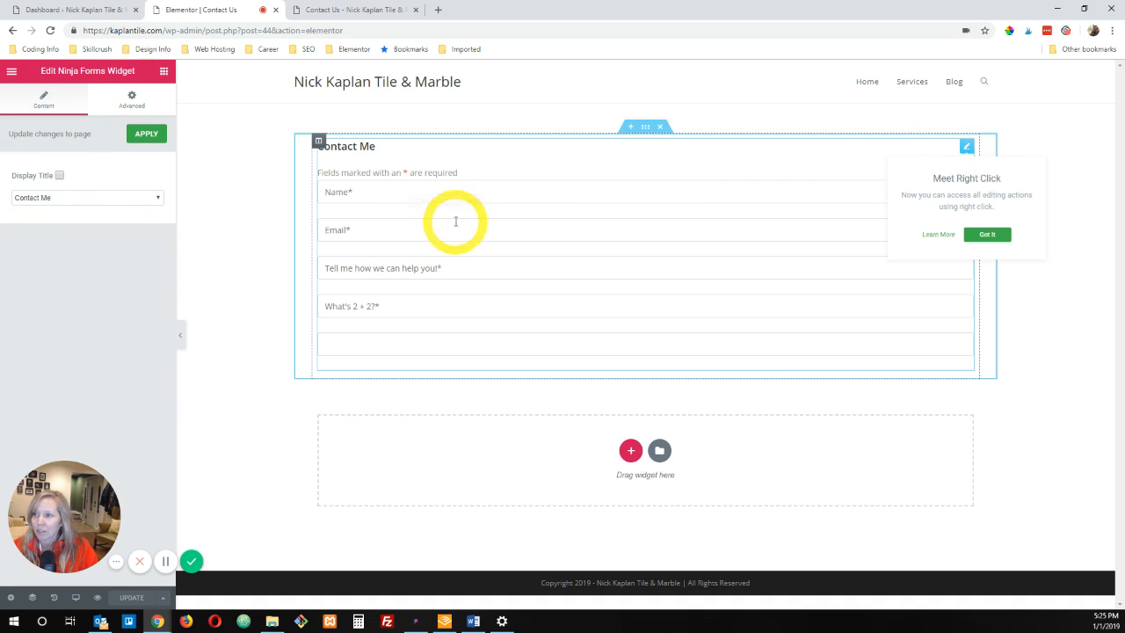
{"action": "left_click", "coordinate": [987, 235]}
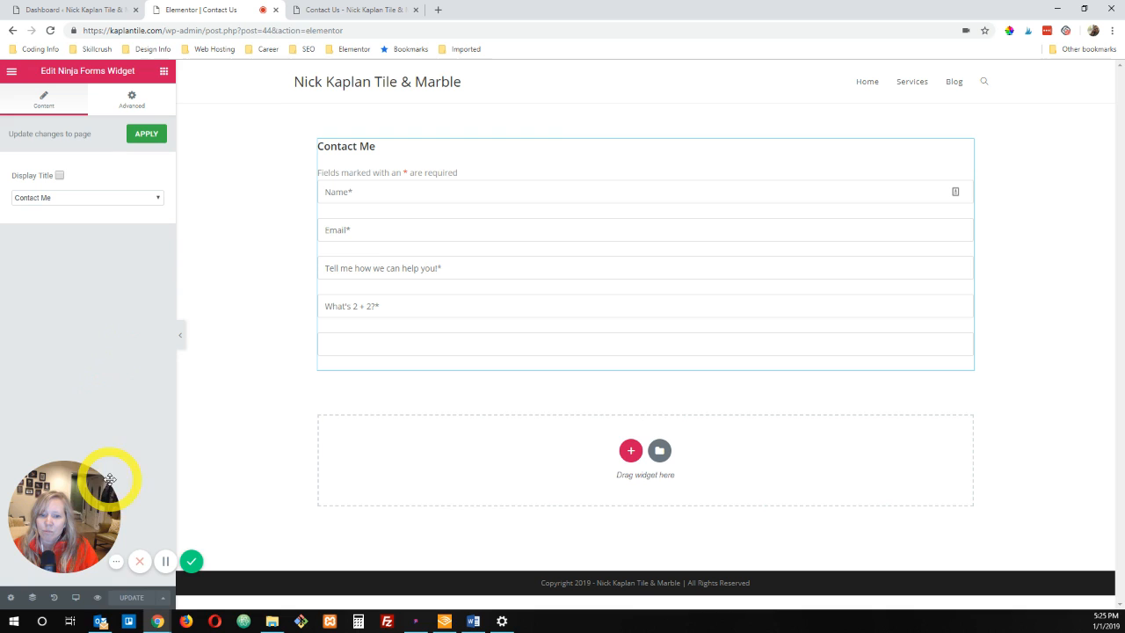
{"action": "left_click", "coordinate": [97, 599]}
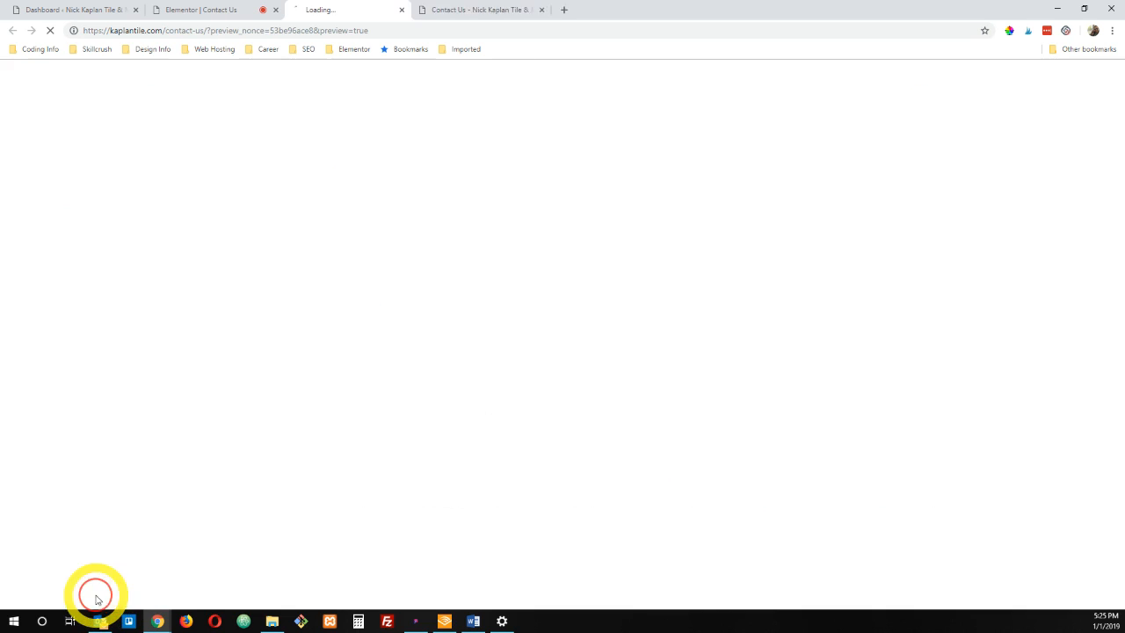
{"action": "left_click", "coordinate": [556, 10]}
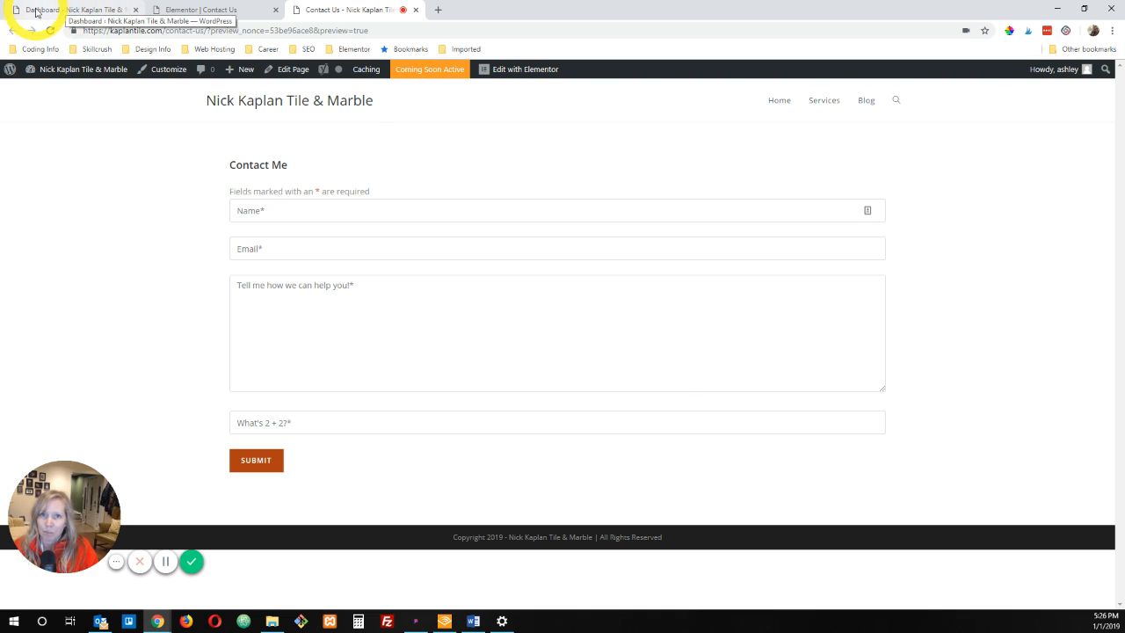
Step: Return to the Elementor editor and set the form section's boxed content width, trying 750 before reducing it to 725
{"action": "left_click", "coordinate": [81, 7]}
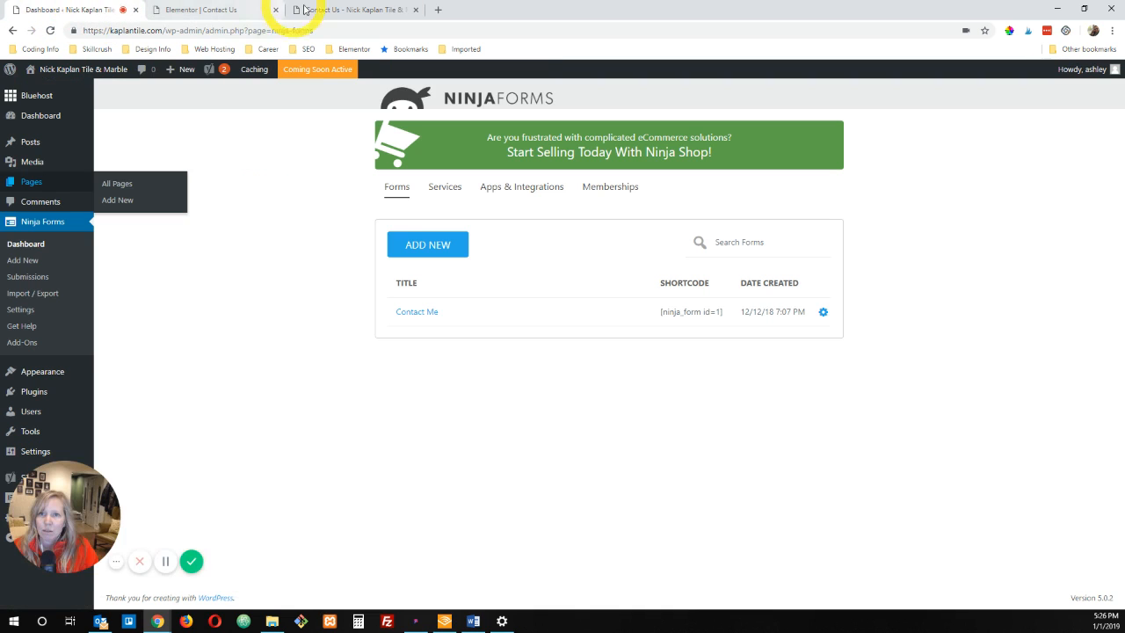
{"action": "left_click", "coordinate": [252, 9]}
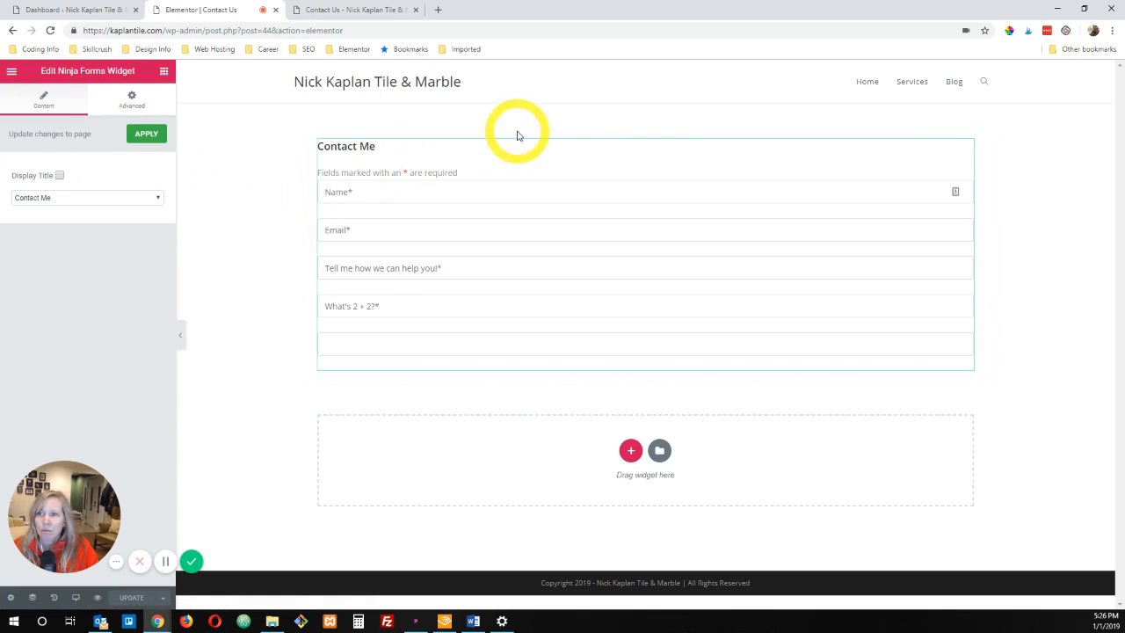
{"action": "left_click", "coordinate": [645, 126]}
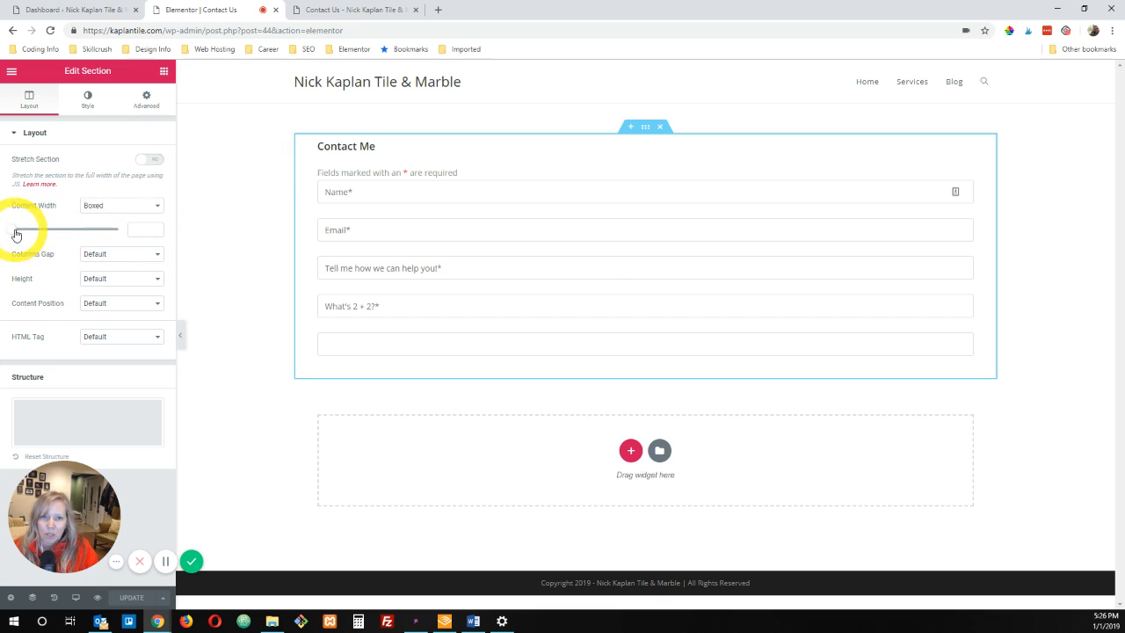
{"action": "left_click_drag", "start_coordinate": [16, 234], "coordinate": [39, 234]}
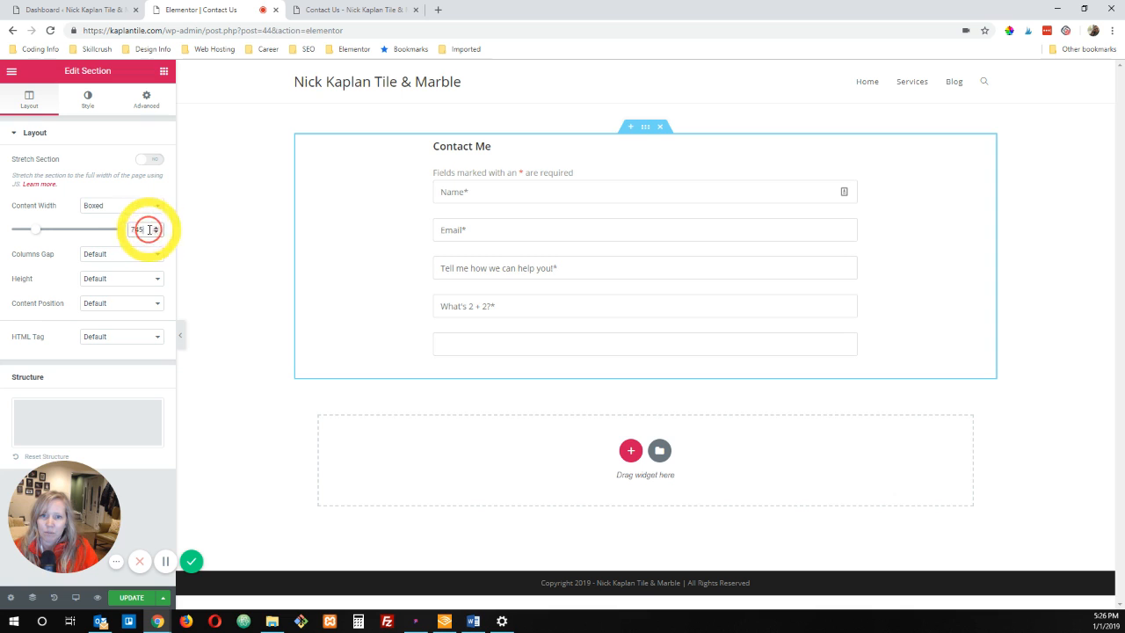
{"action": "left_click_drag", "start_coordinate": [144, 230], "coordinate": [117, 234]}
{"action": "type", "text": "750"}
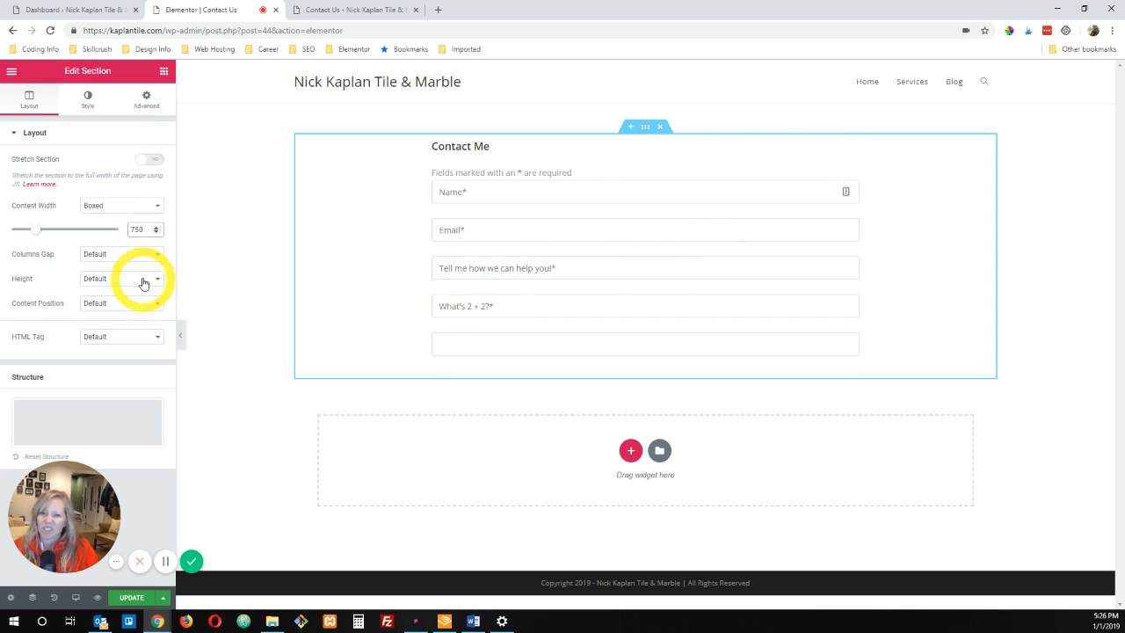
{"action": "left_click_drag", "start_coordinate": [145, 230], "coordinate": [119, 232]}
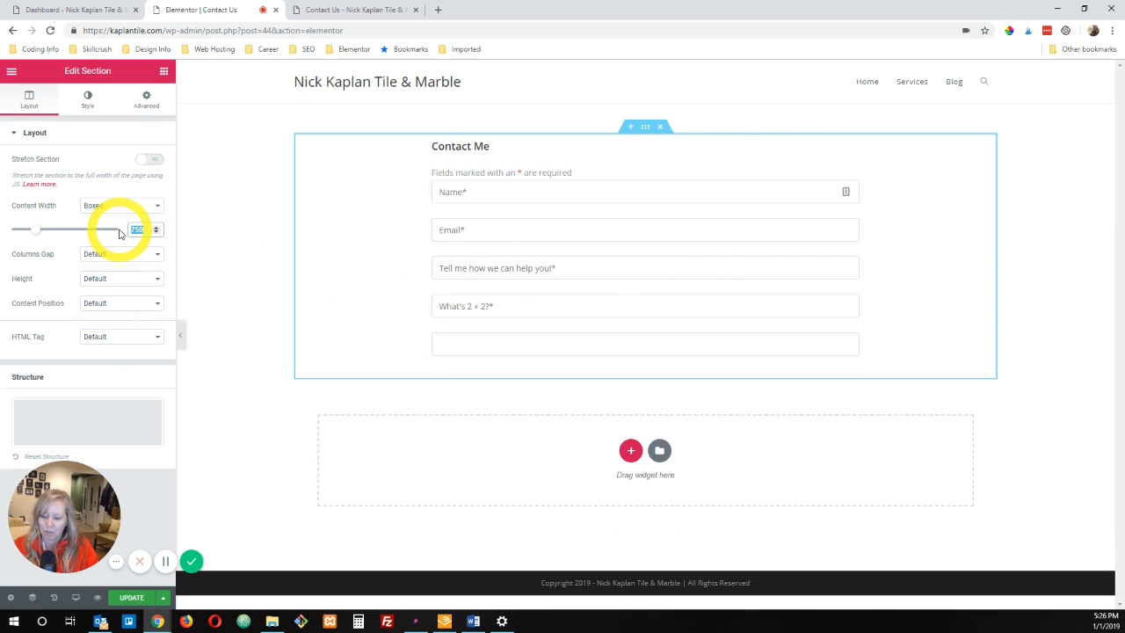
{"action": "type", "text": "725"}
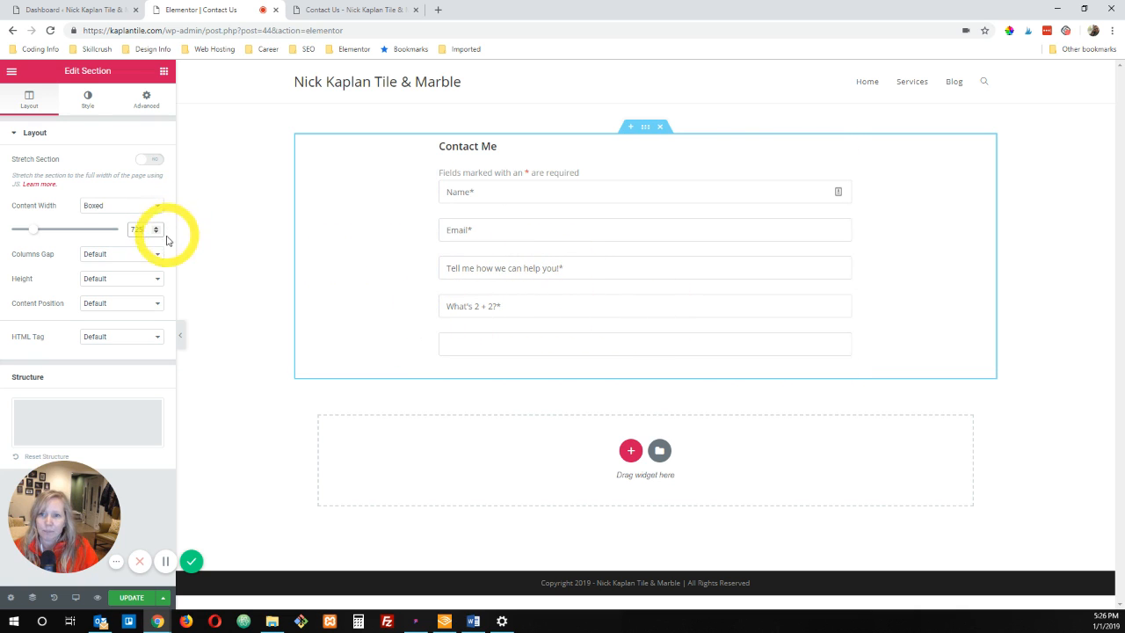
Step: Update the Contact Us page, check the narrowed form in its preview, and return to the Elementor editor
{"action": "left_click", "coordinate": [131, 599]}
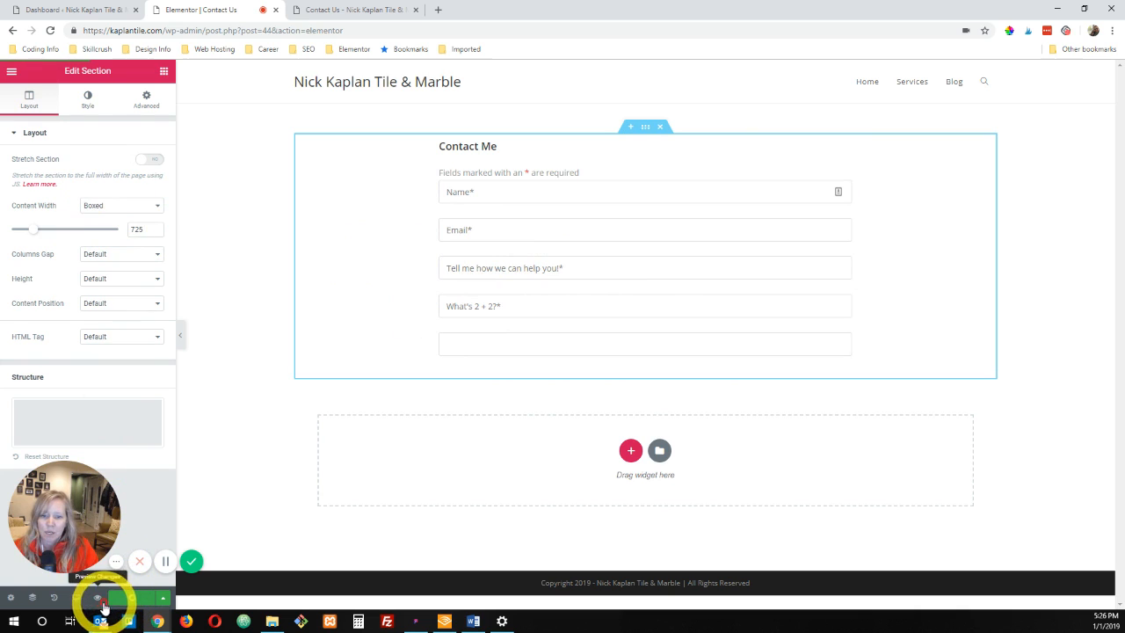
{"action": "left_click", "coordinate": [99, 601]}
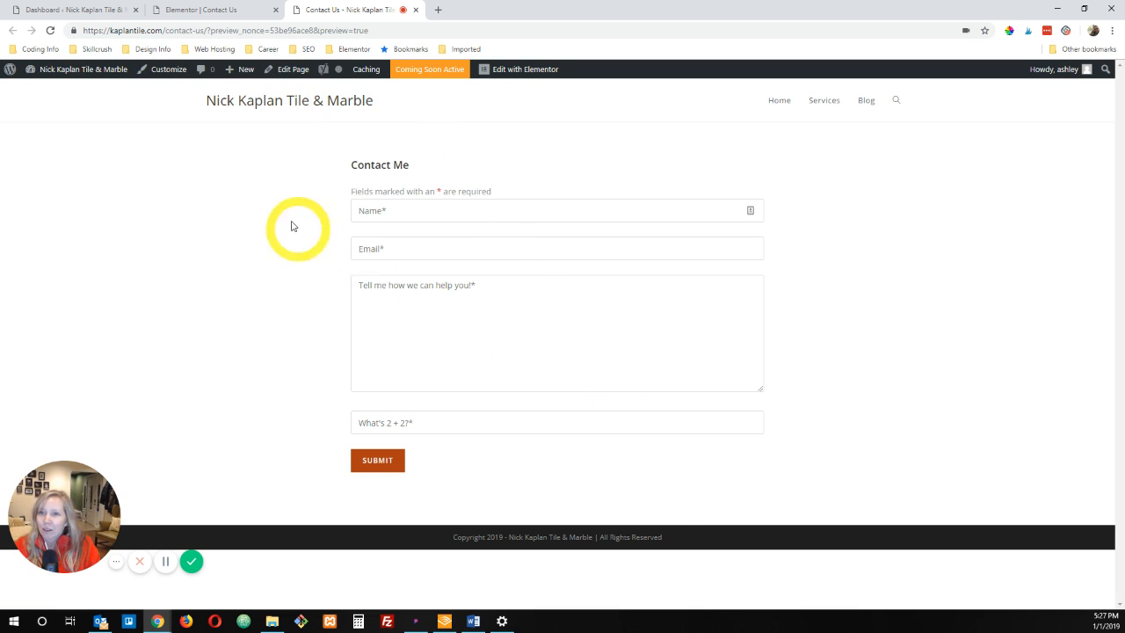
{"action": "left_click", "coordinate": [196, 10]}
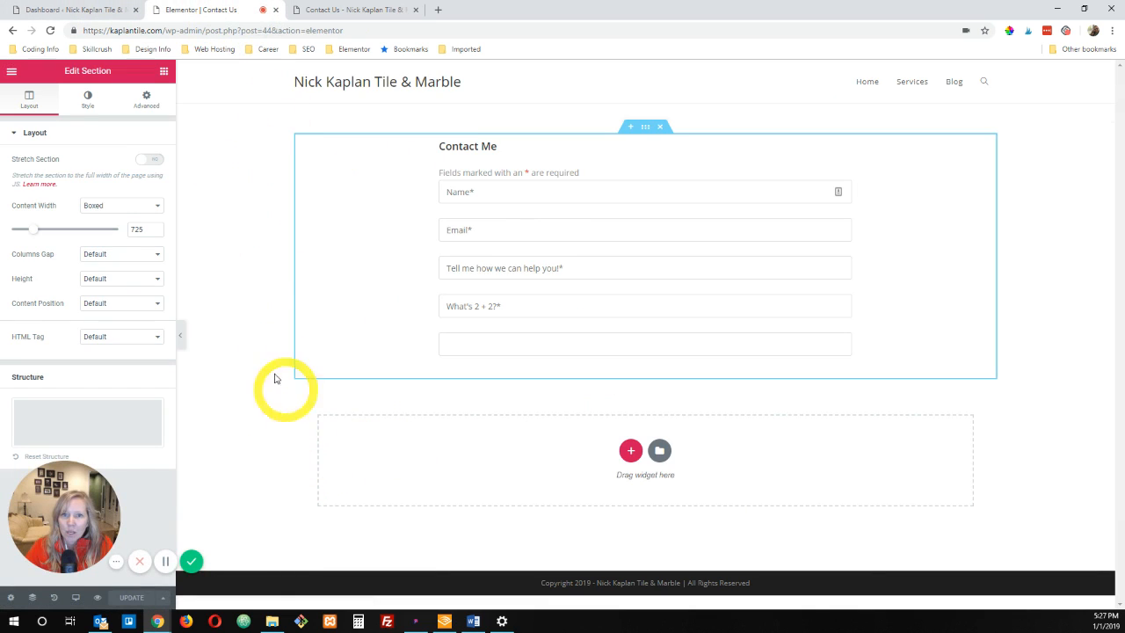
Step: Open the section's advanced settings and examine the contact form in the tablet and mobile responsive previews
{"action": "left_click", "coordinate": [146, 99]}
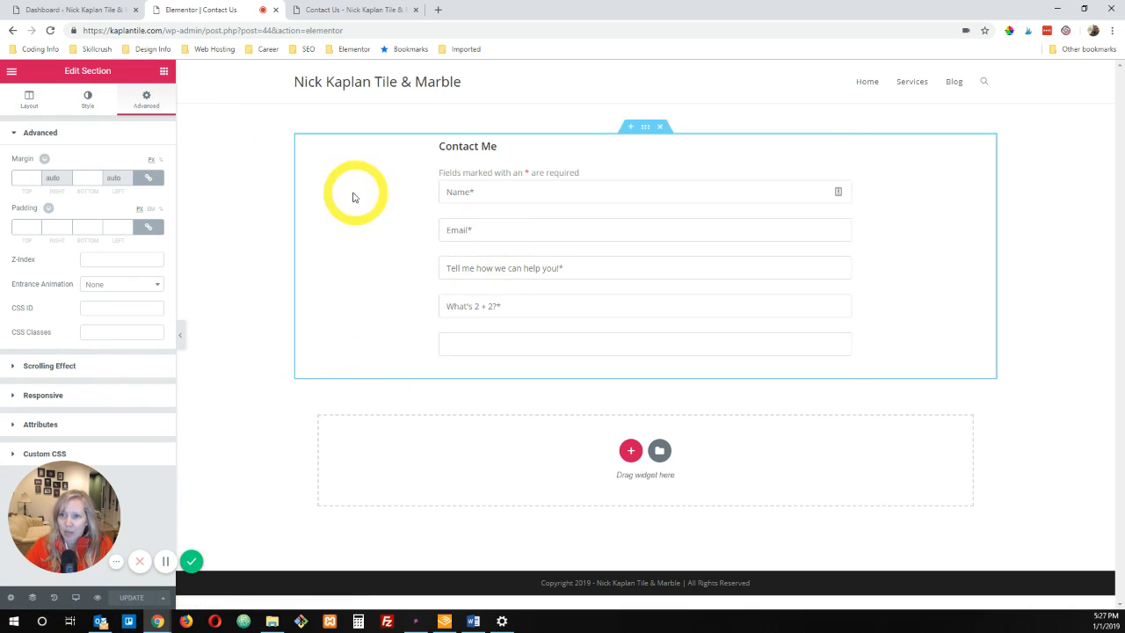
{"action": "left_click", "coordinate": [76, 599]}
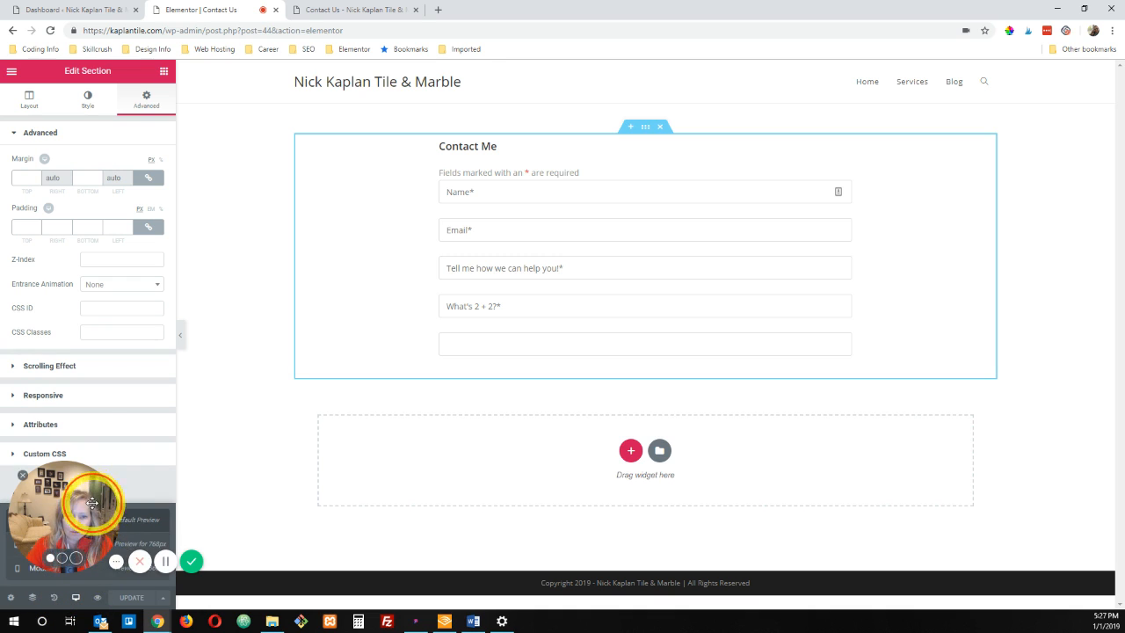
{"action": "left_click_drag", "start_coordinate": [70, 503], "coordinate": [66, 369]}
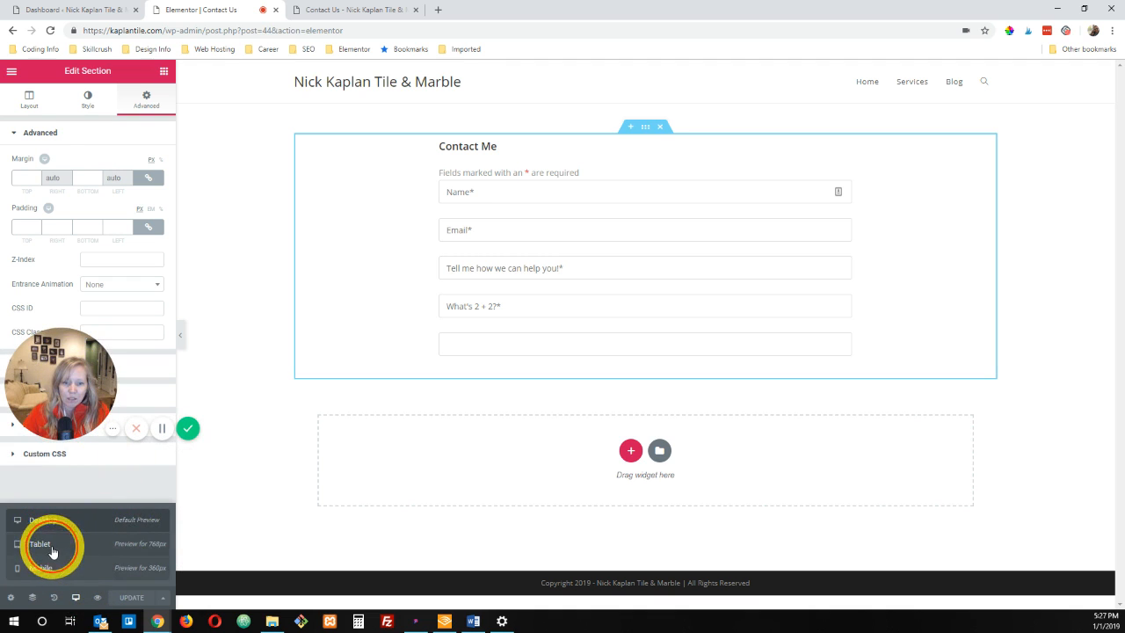
{"action": "left_click", "coordinate": [112, 542]}
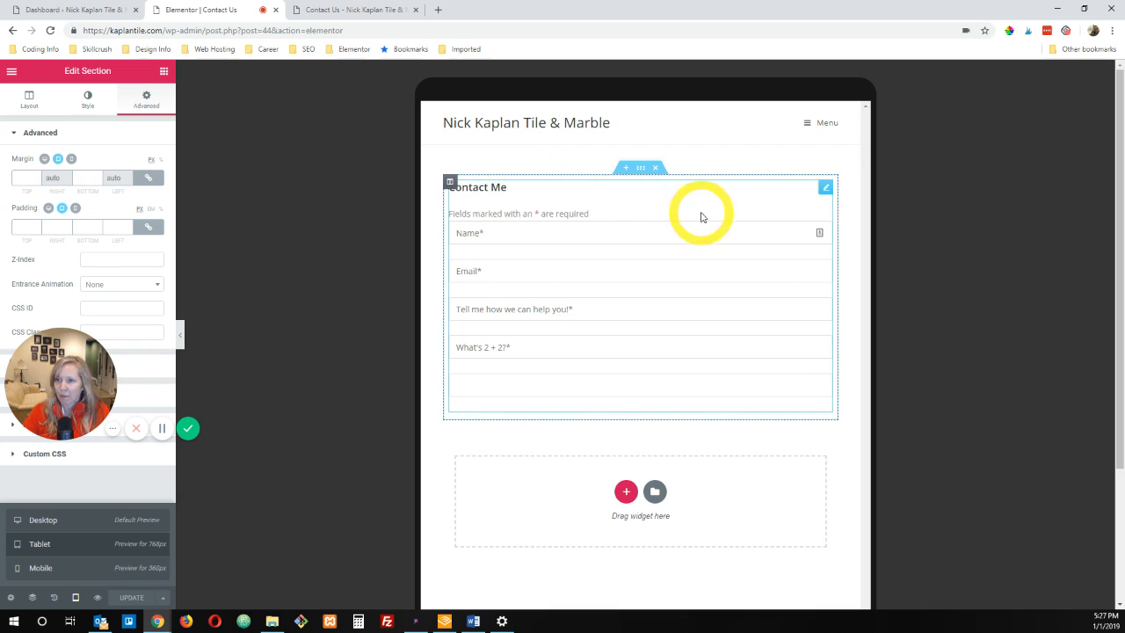
{"action": "left_click", "coordinate": [41, 567]}
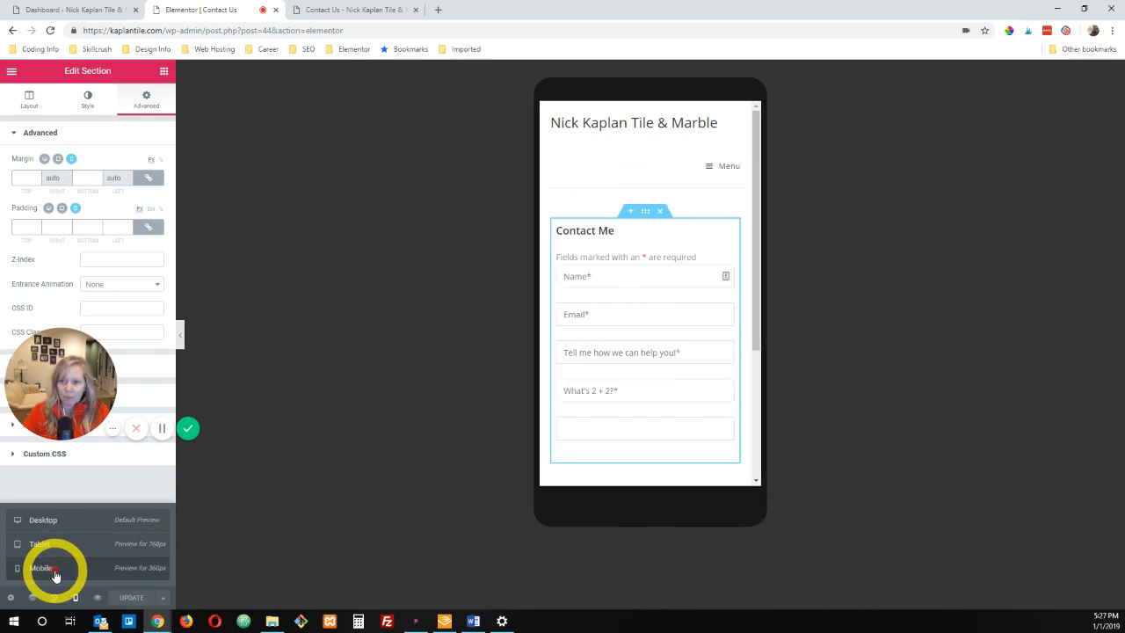
{"action": "scroll", "coordinate": [677, 308], "scroll_direction": "down", "scroll_amount": 2}
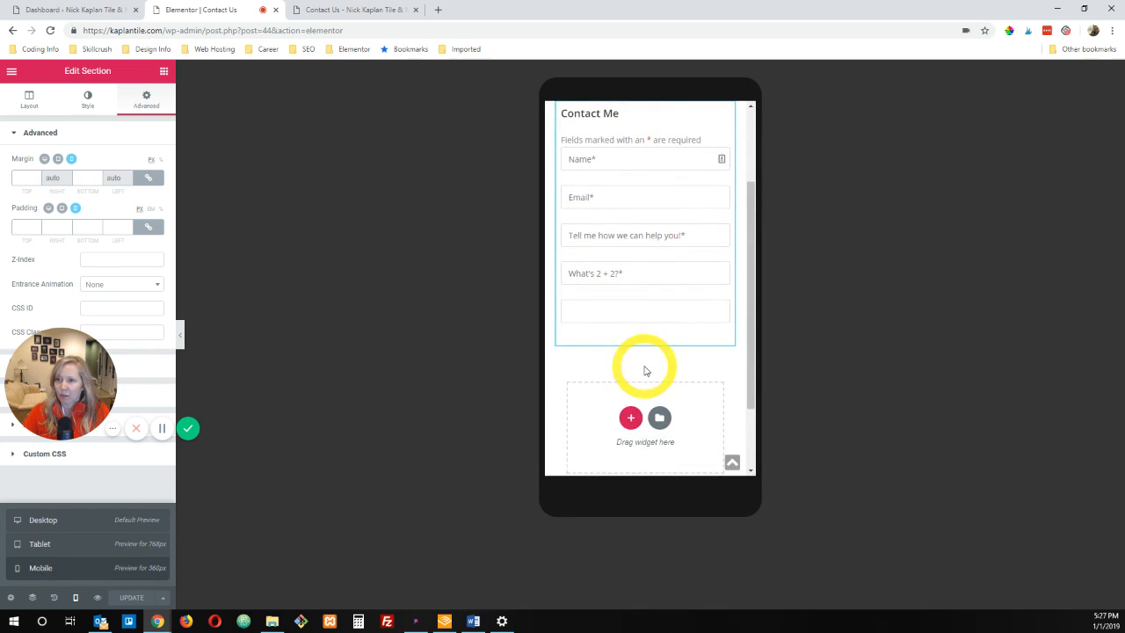
{"action": "scroll", "coordinate": [645, 369], "scroll_direction": "up", "scroll_amount": 2}
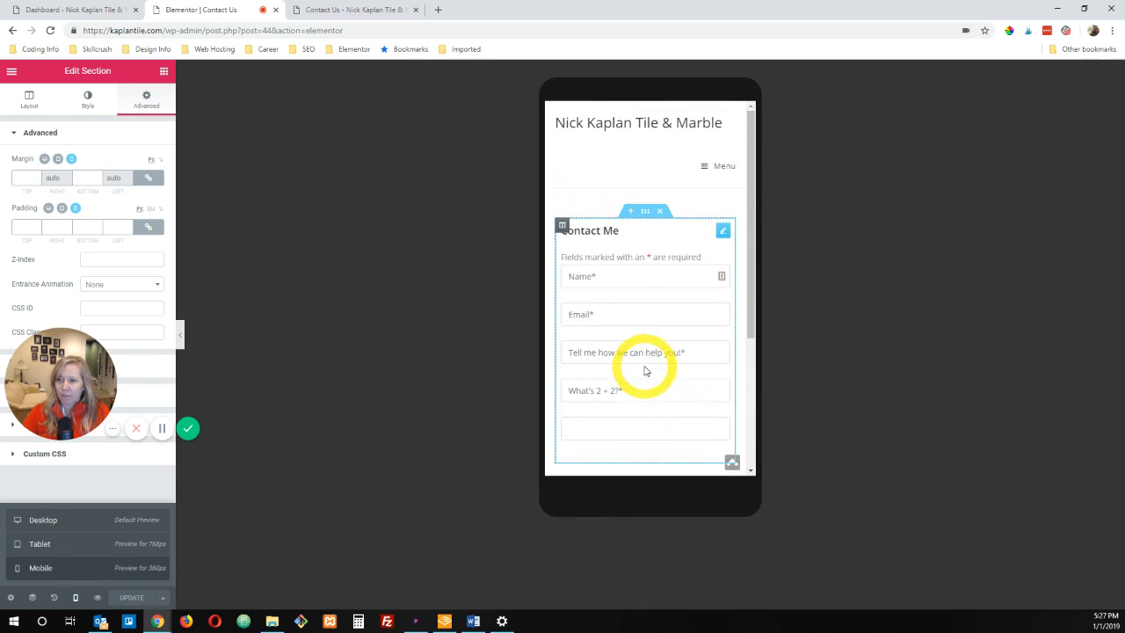
Step: Check the section's content width in the mobile view, and switch the responsive preview back to desktop
{"action": "left_click", "coordinate": [27, 101]}
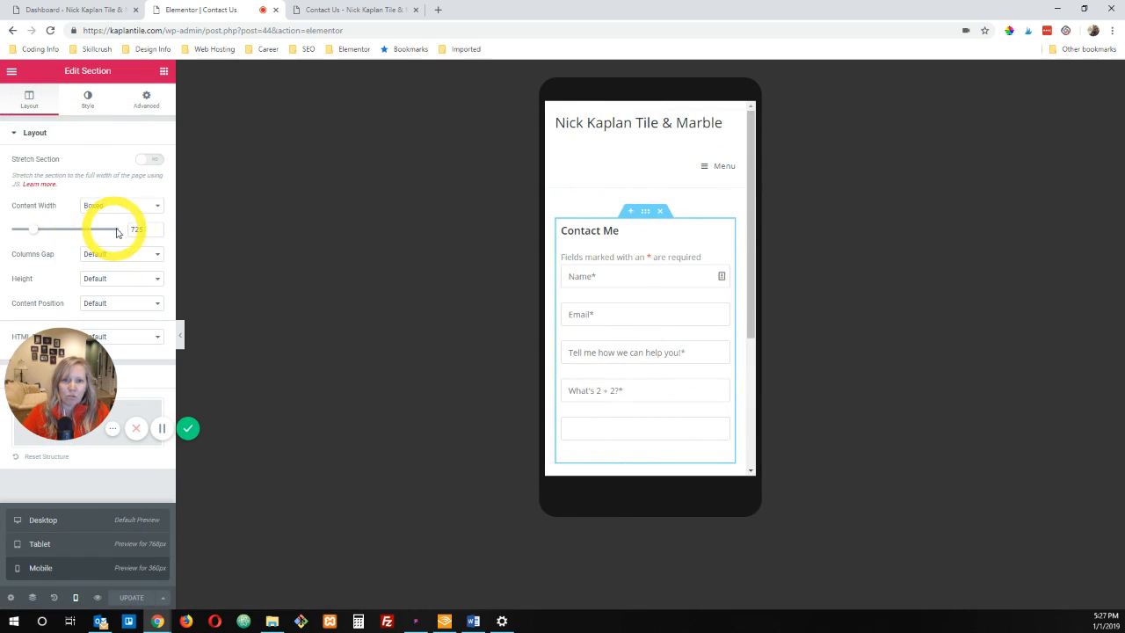
{"action": "left_click_drag", "start_coordinate": [148, 229], "coordinate": [130, 229]}
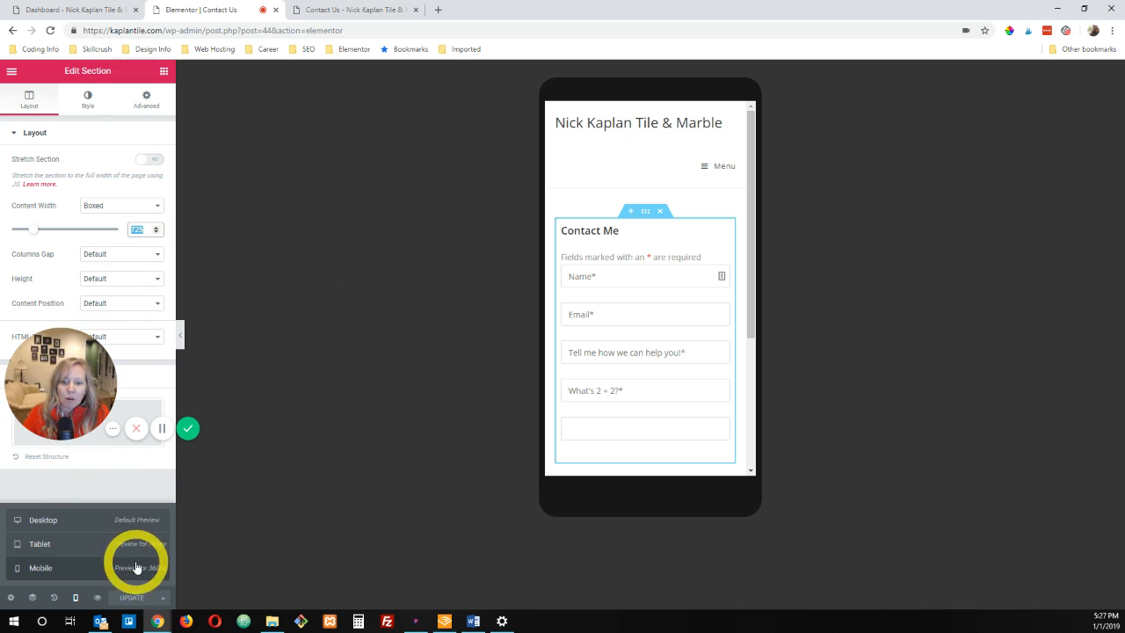
{"action": "left_click", "coordinate": [70, 519]}
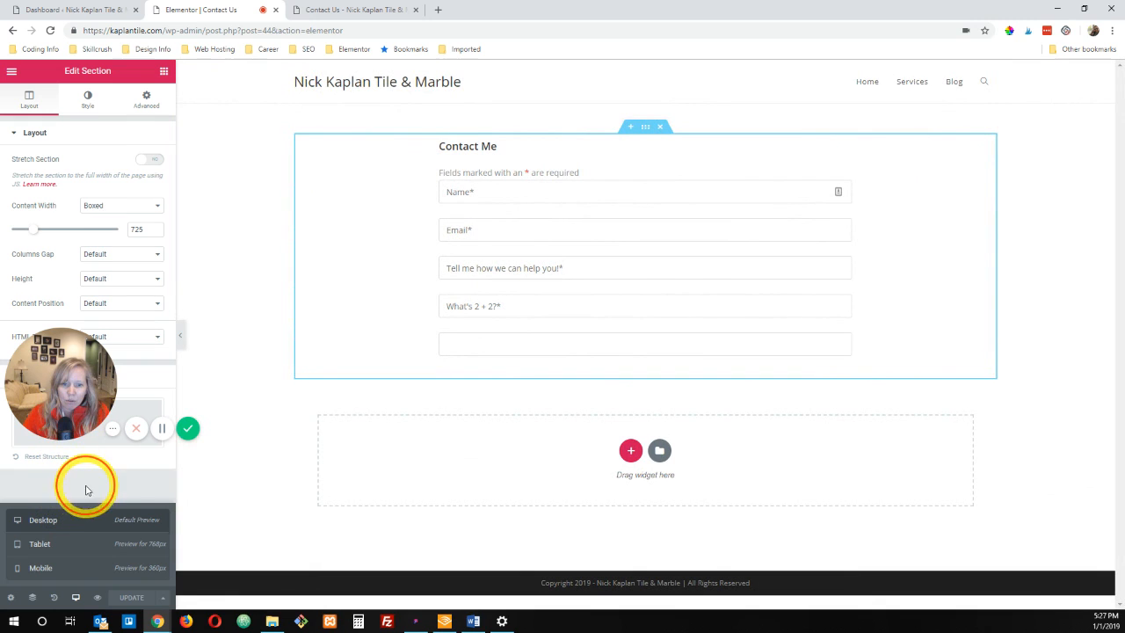
{"action": "left_click", "coordinate": [75, 598]}
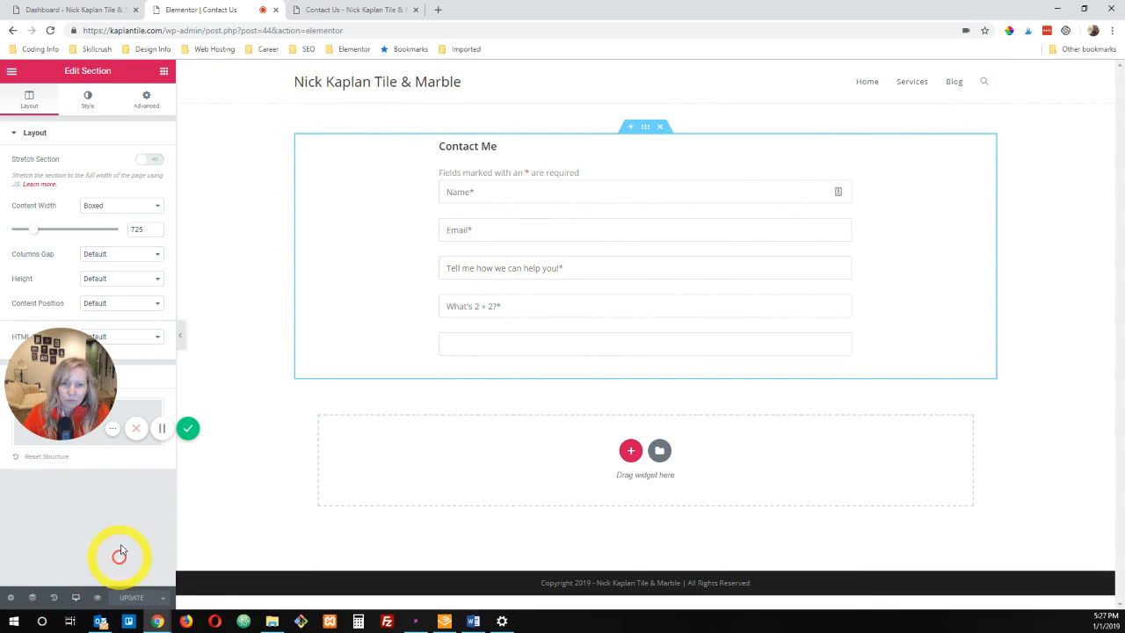
{"action": "left_click_drag", "start_coordinate": [83, 376], "coordinate": [85, 517]}
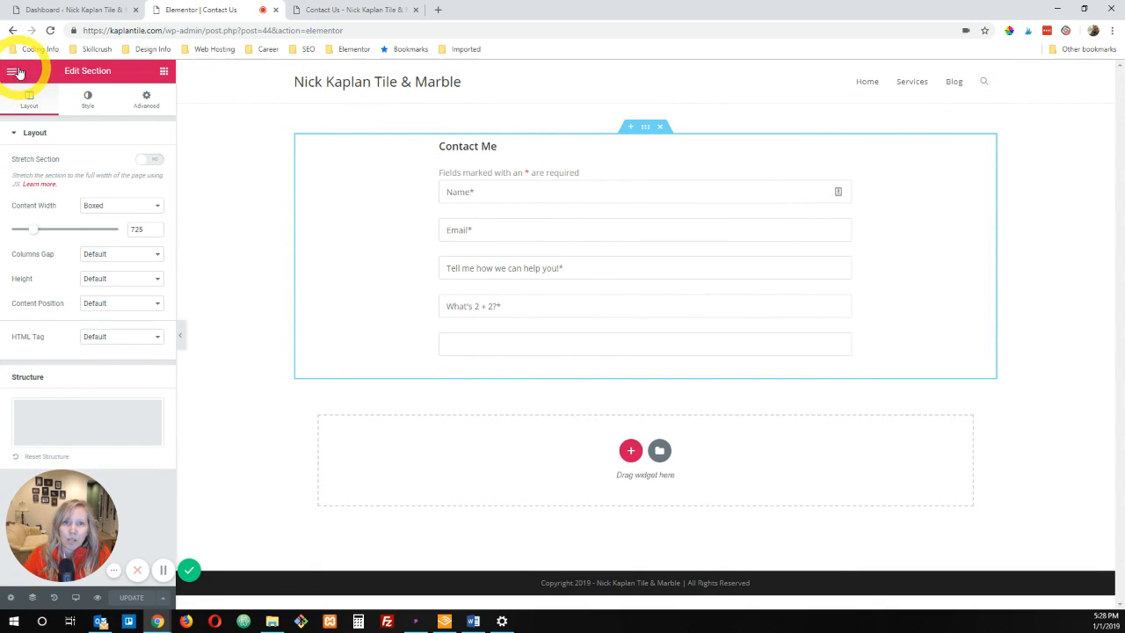
Step: Reopen the Contact Me form in the Ninja Forms builder and view its Store Submission action's settings
{"action": "left_click", "coordinate": [52, 10]}
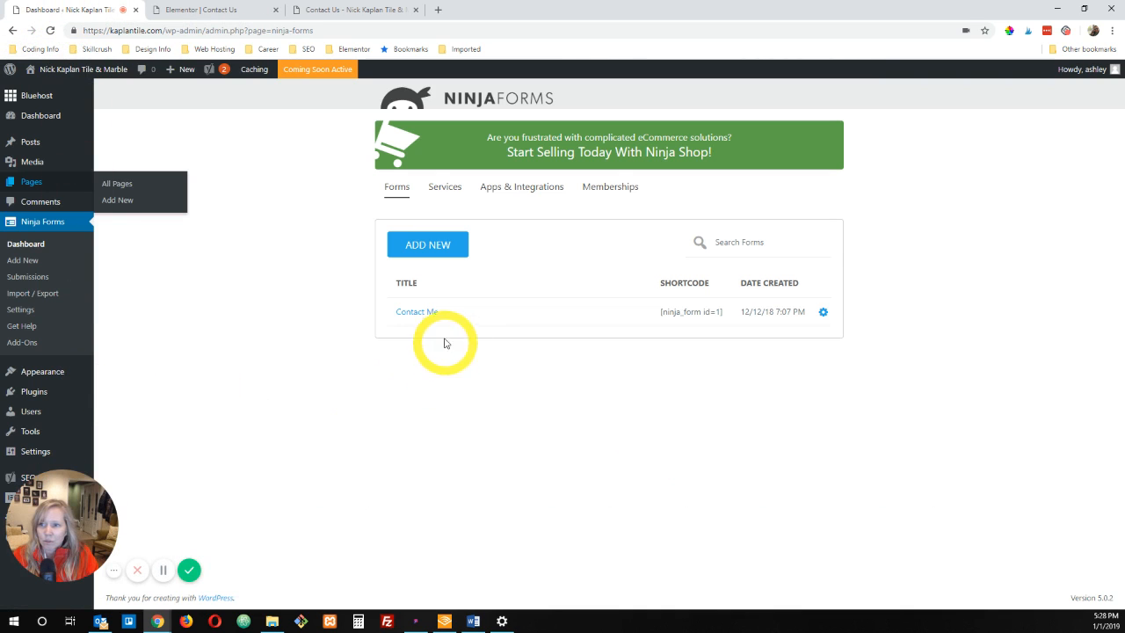
{"action": "left_click", "coordinate": [428, 312]}
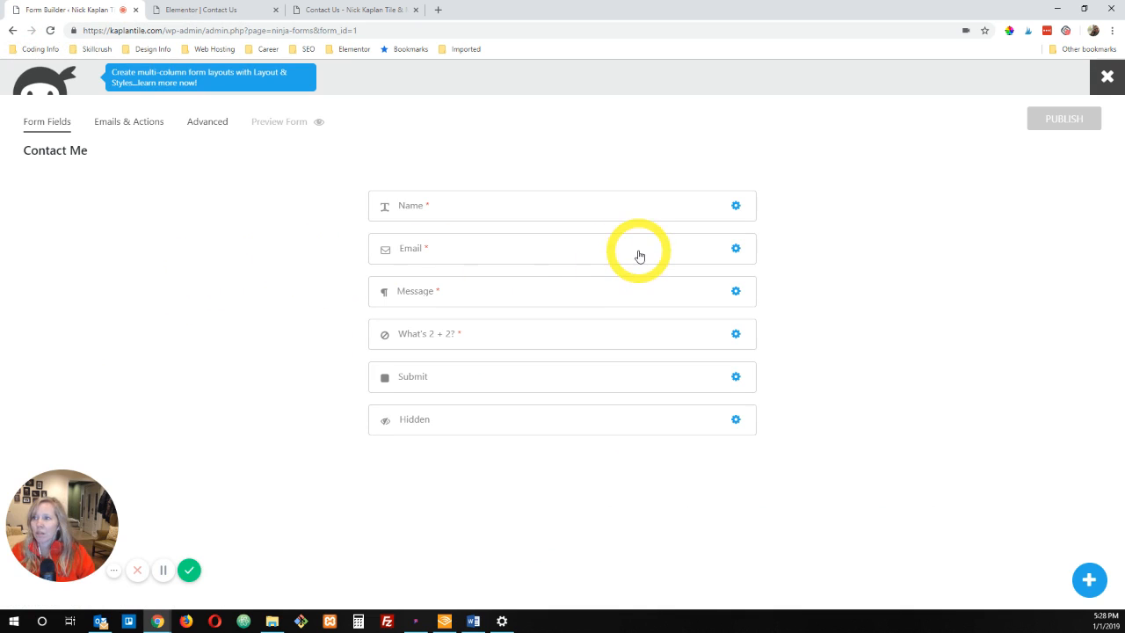
{"action": "left_click", "coordinate": [133, 121]}
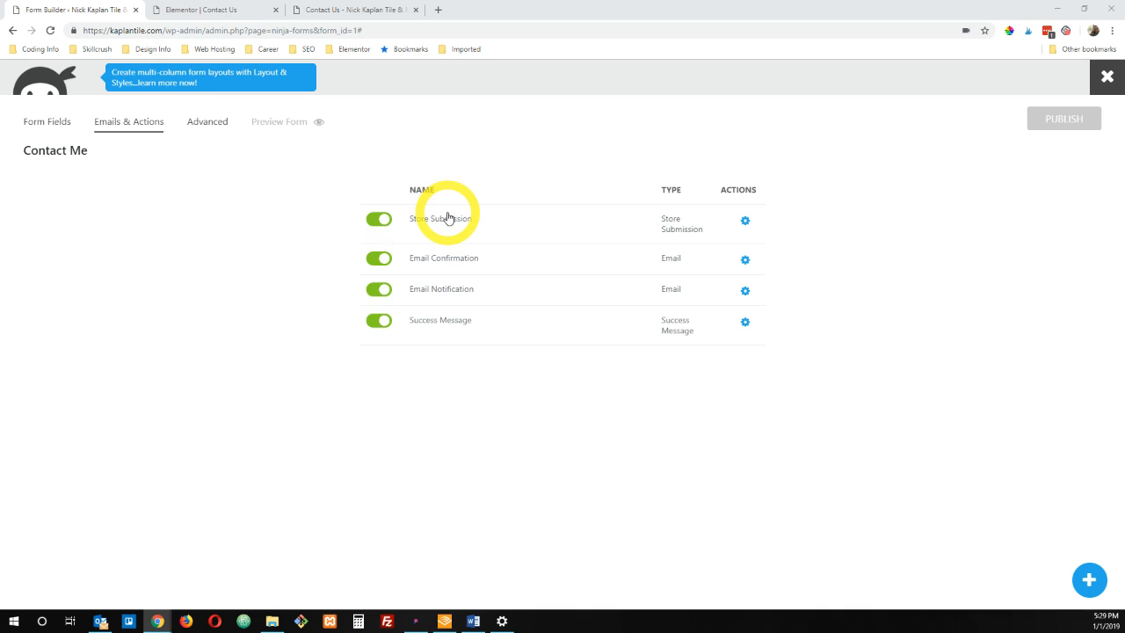
{"action": "left_click", "coordinate": [743, 221]}
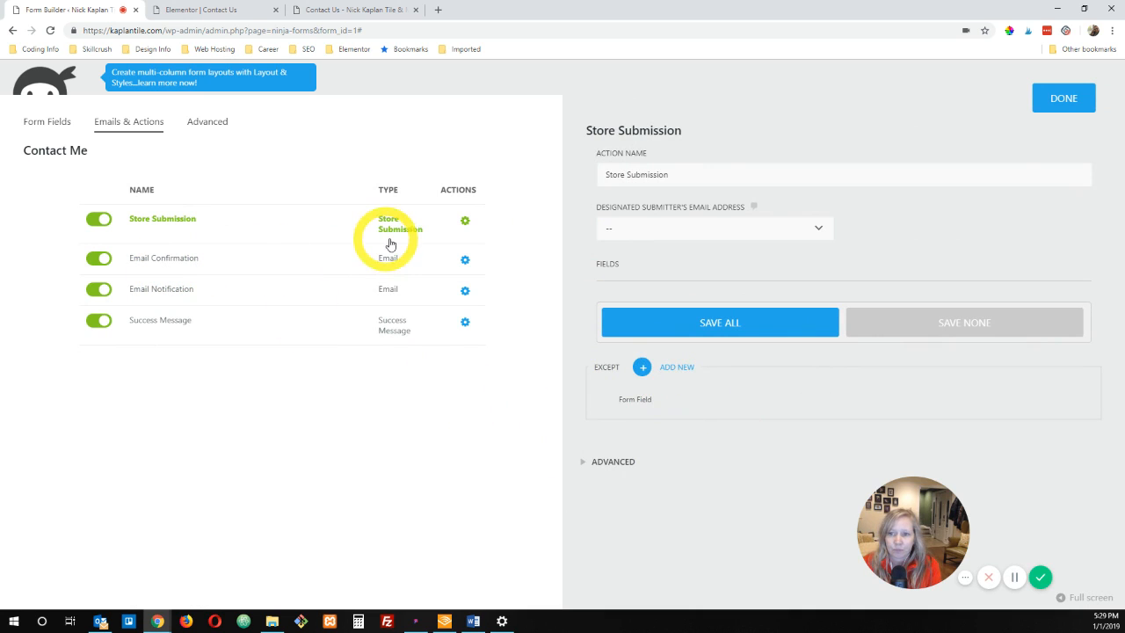
Step: Open the Email Confirmation action and rename it Email Confirmation to User
{"action": "left_click", "coordinate": [465, 259]}
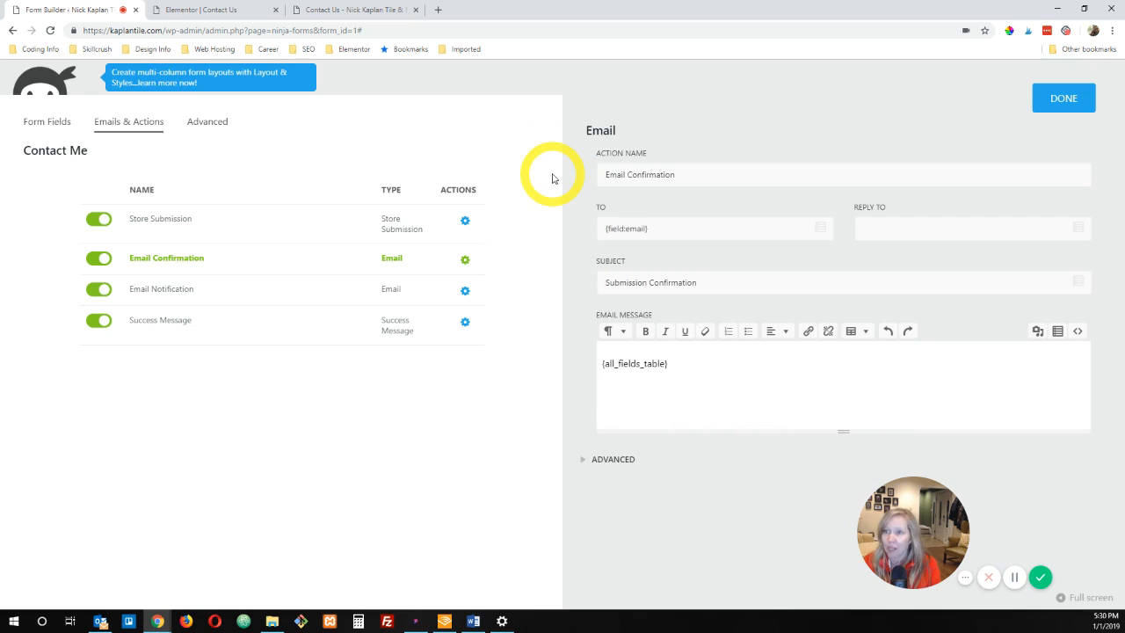
{"action": "left_click", "coordinate": [706, 174]}
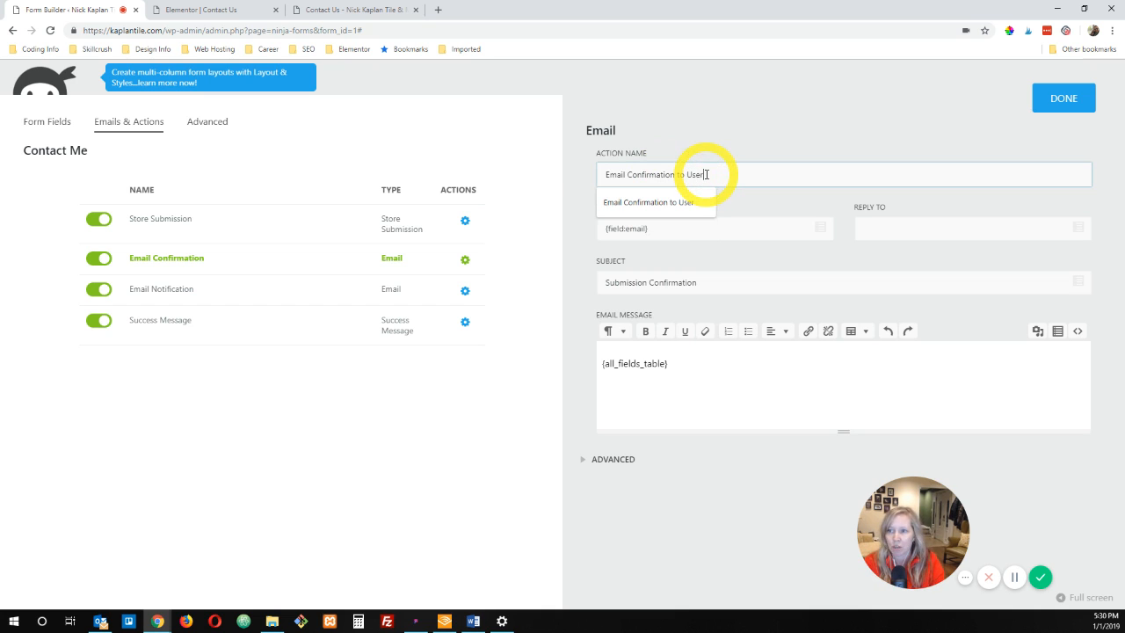
{"action": "type", "text": "to User"}
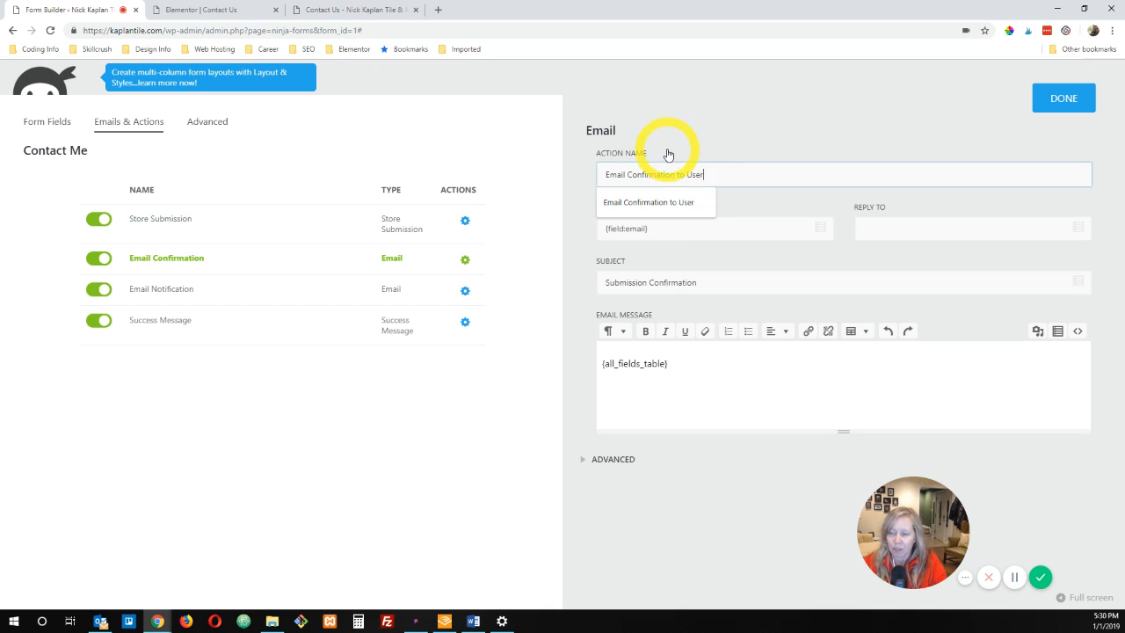
{"action": "left_click", "coordinate": [668, 154]}
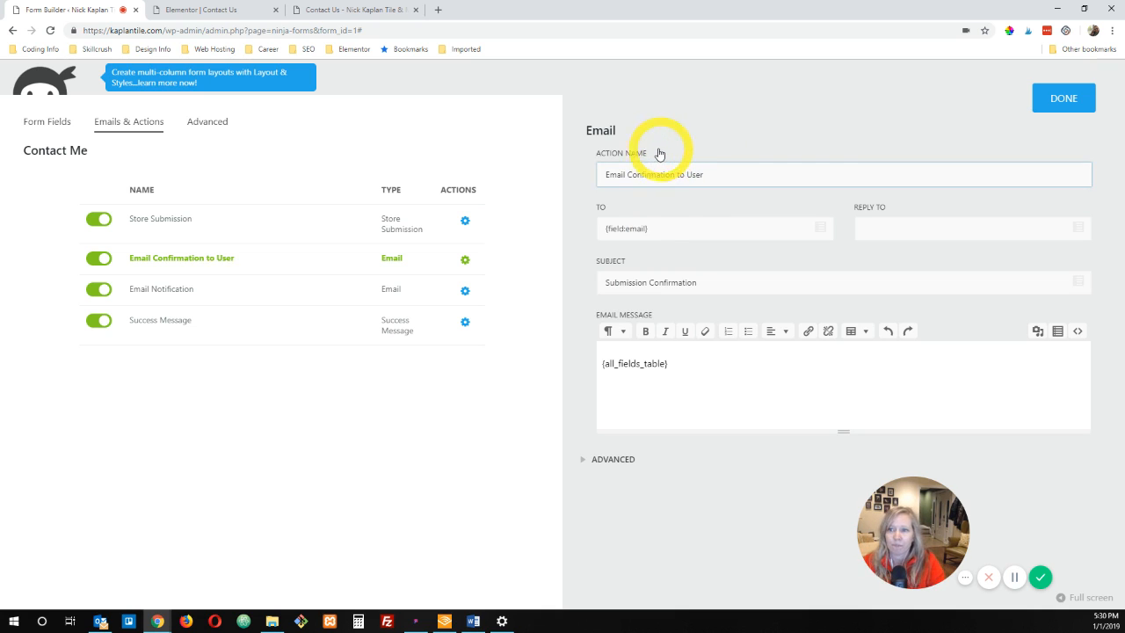
Step: Check the confirmation email's recipient field and set its reply-to address to the site owner's e-mail
{"action": "left_click_drag", "start_coordinate": [660, 228], "coordinate": [585, 228]}
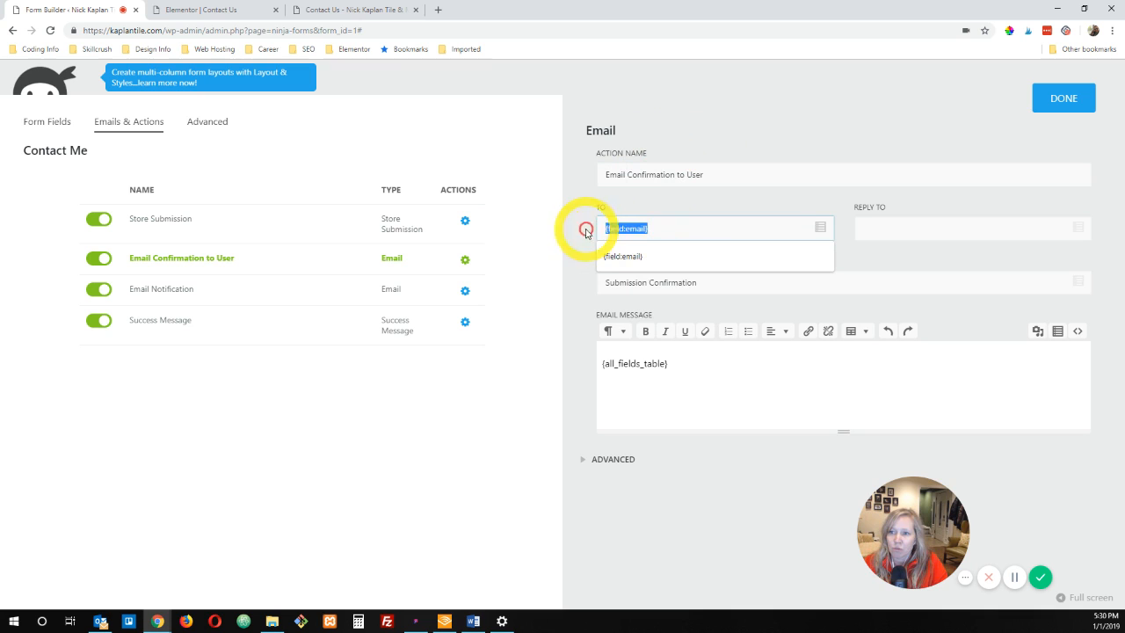
{"action": "left_click", "coordinate": [680, 231]}
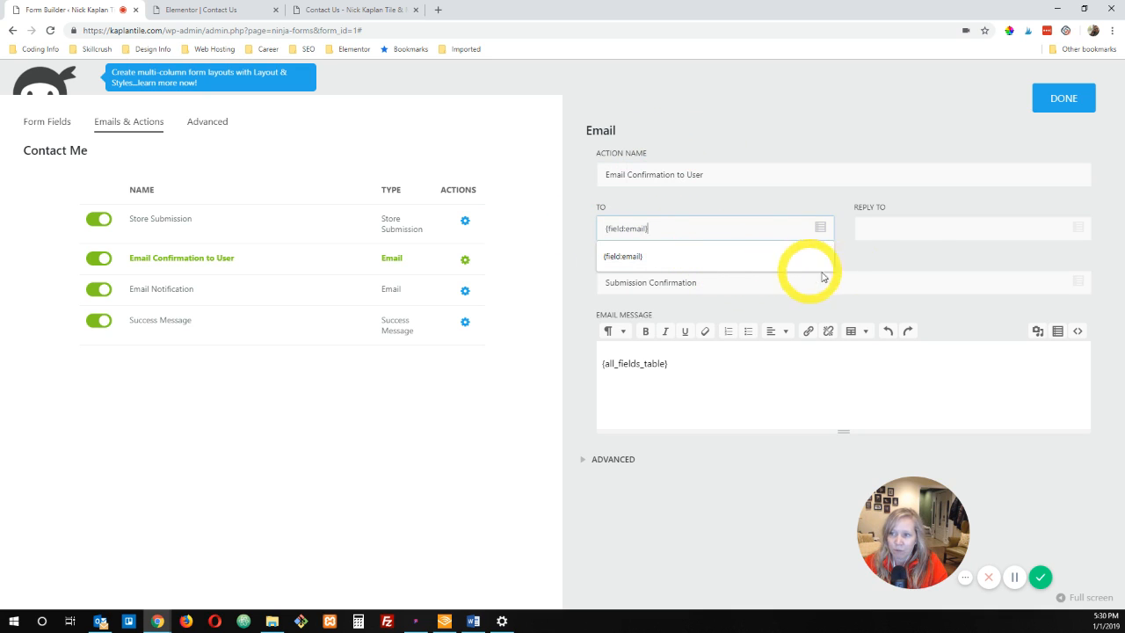
{"action": "left_click", "coordinate": [908, 229]}
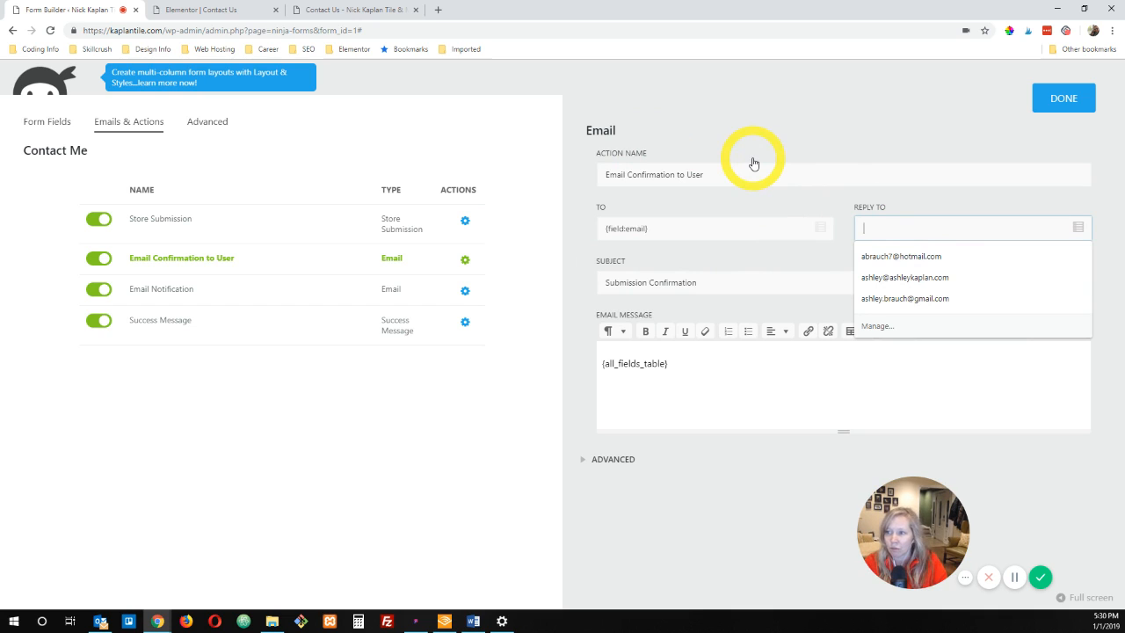
{"action": "type", "text": "ashley"}
{"action": "key", "text": "Down"}
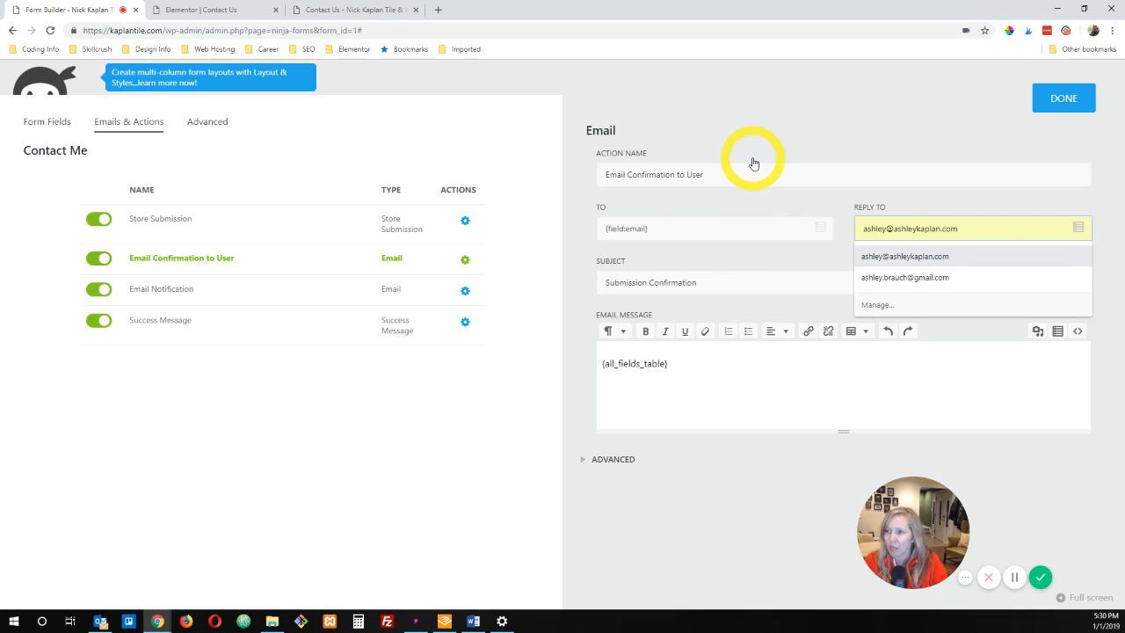
{"action": "key", "text": "Tab"}
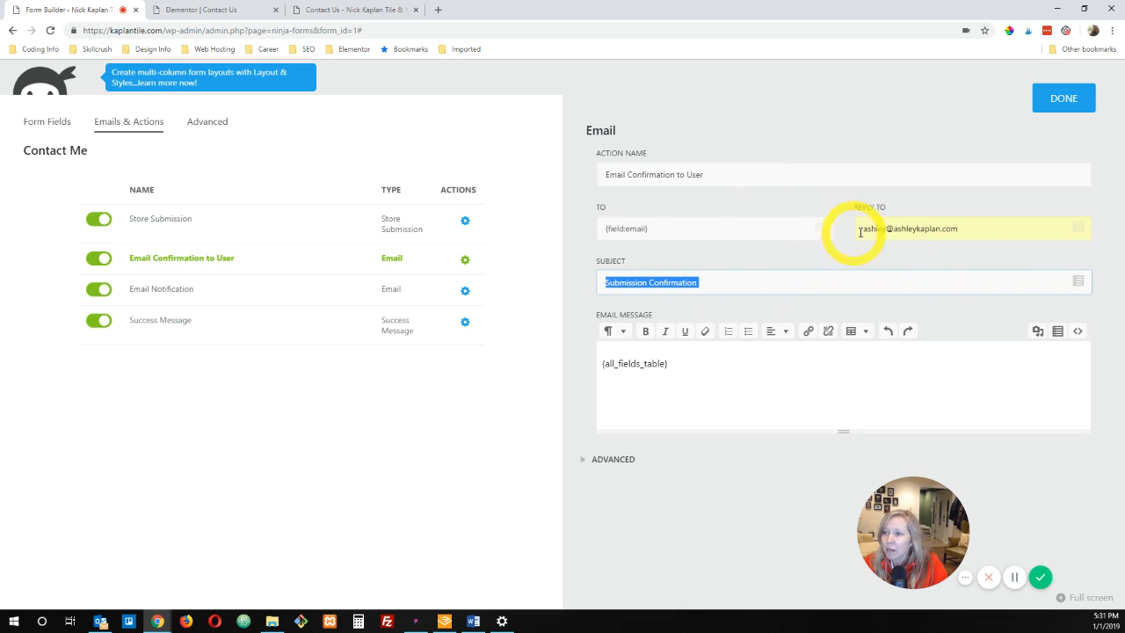
Step: Set the confirmation email's subject to "Thank you for contacting me! --Kaplan Tile & Marble"
{"action": "left_click", "coordinate": [973, 231]}
{"action": "left_click", "coordinate": [726, 271]}
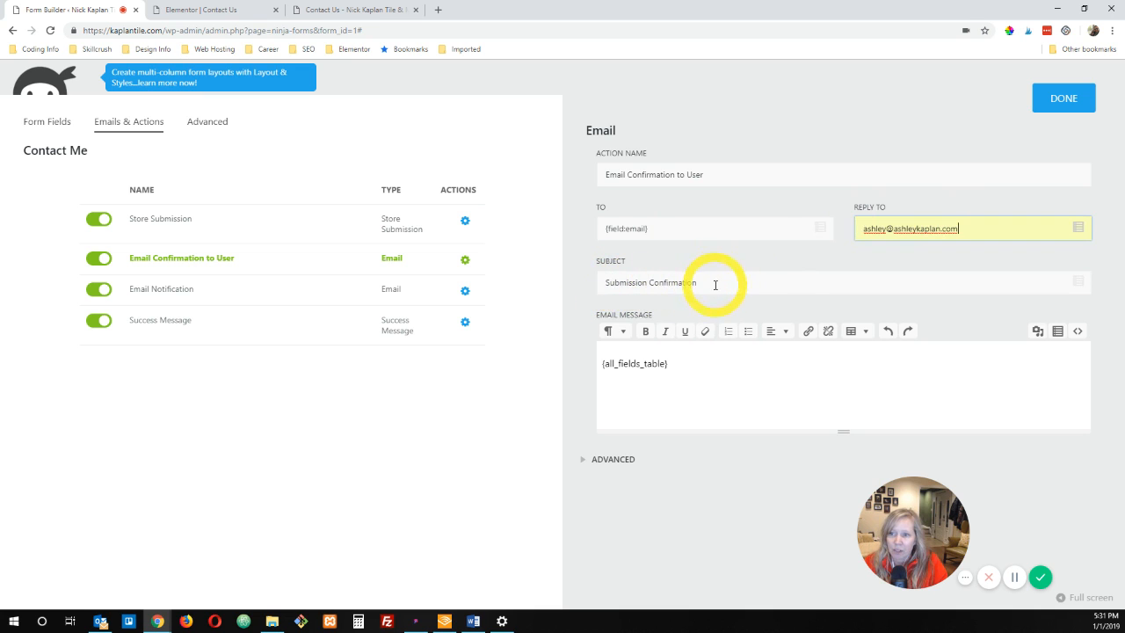
{"action": "left_click_drag", "start_coordinate": [716, 283], "coordinate": [548, 284]}
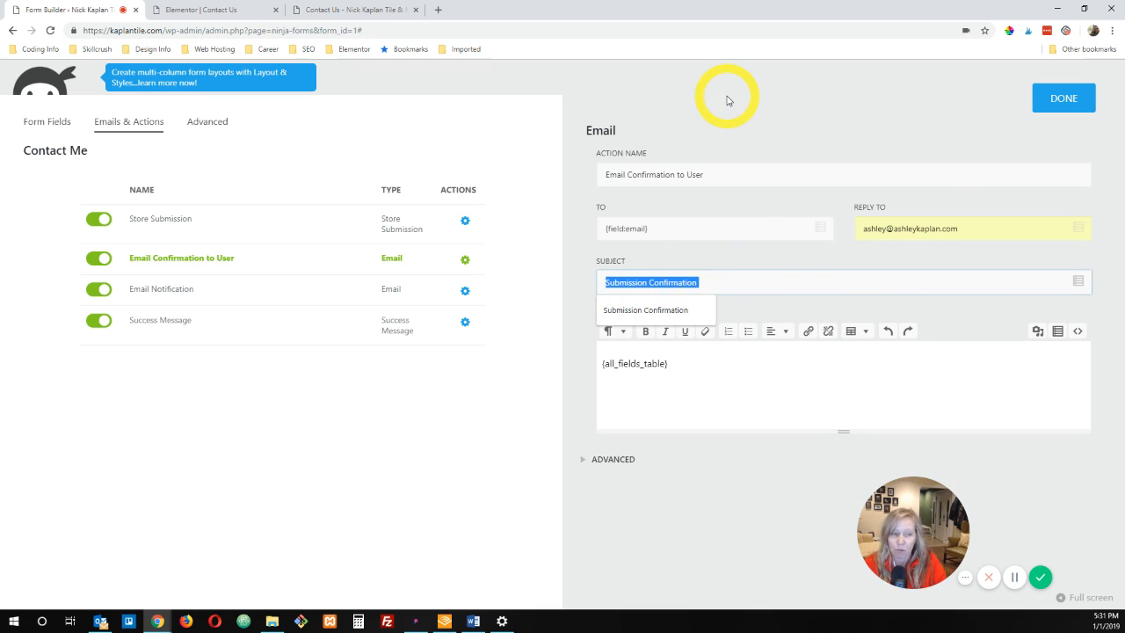
{"action": "type", "text": "Thank you for contacting me!  --"}
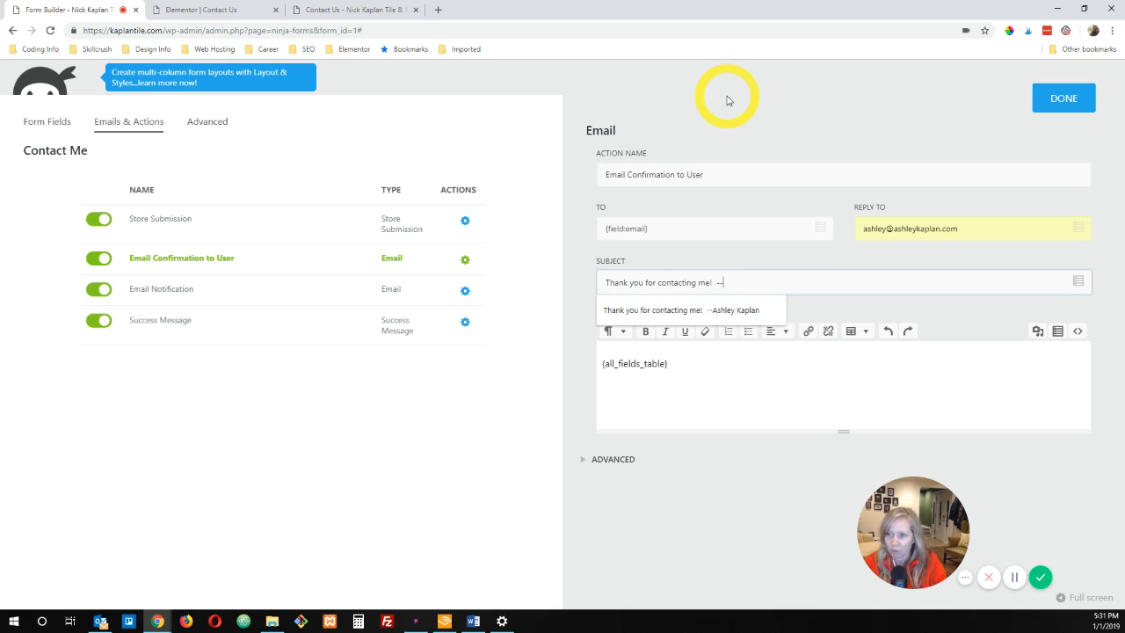
{"action": "type", "text": "Kaplan Tile & Marble"}
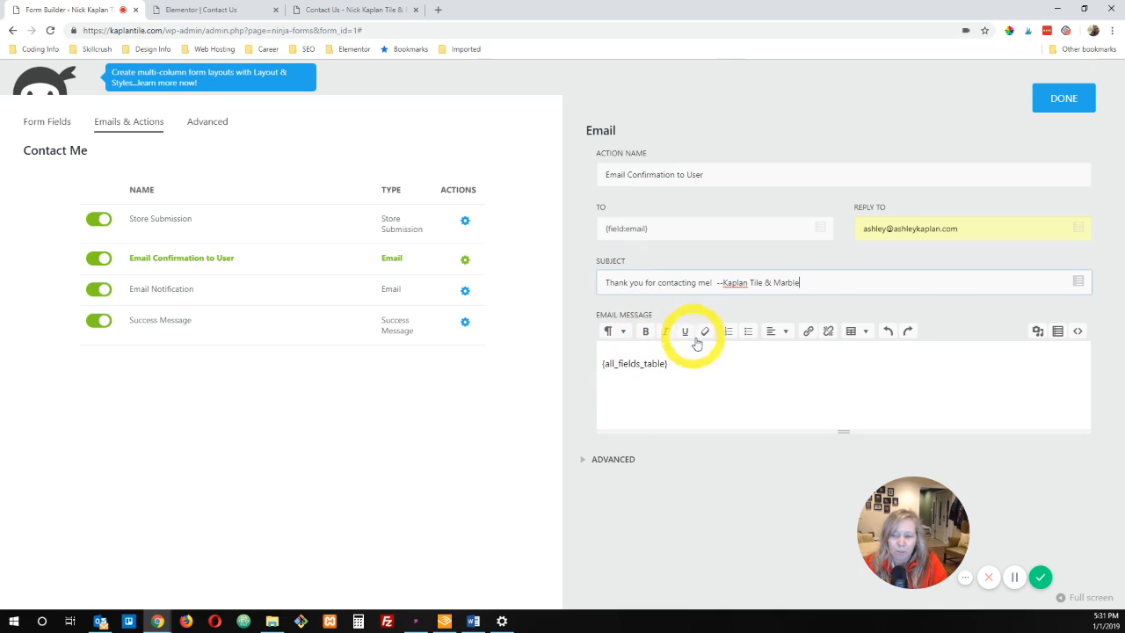
Step: Replace the message with "Hi! Thanks so much for reaching out to us. Your message is on its way to our inbox. We will be in touch soon."
{"action": "left_click", "coordinate": [619, 362]}
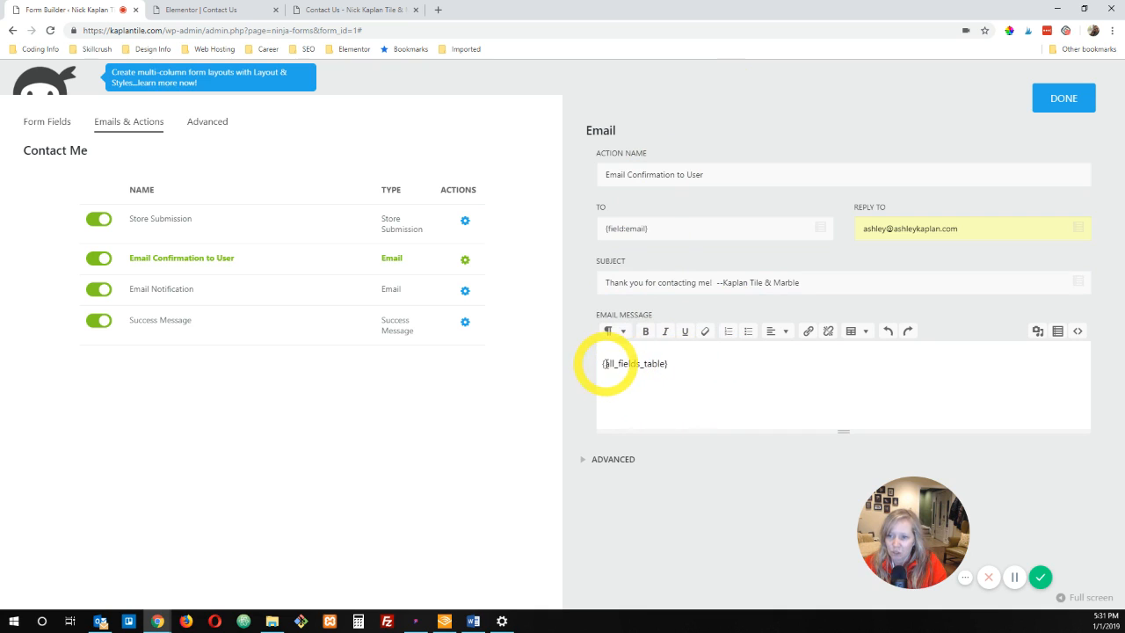
{"action": "left_click_drag", "start_coordinate": [603, 363], "coordinate": [666, 364]}
{"action": "left_click", "coordinate": [677, 364]}
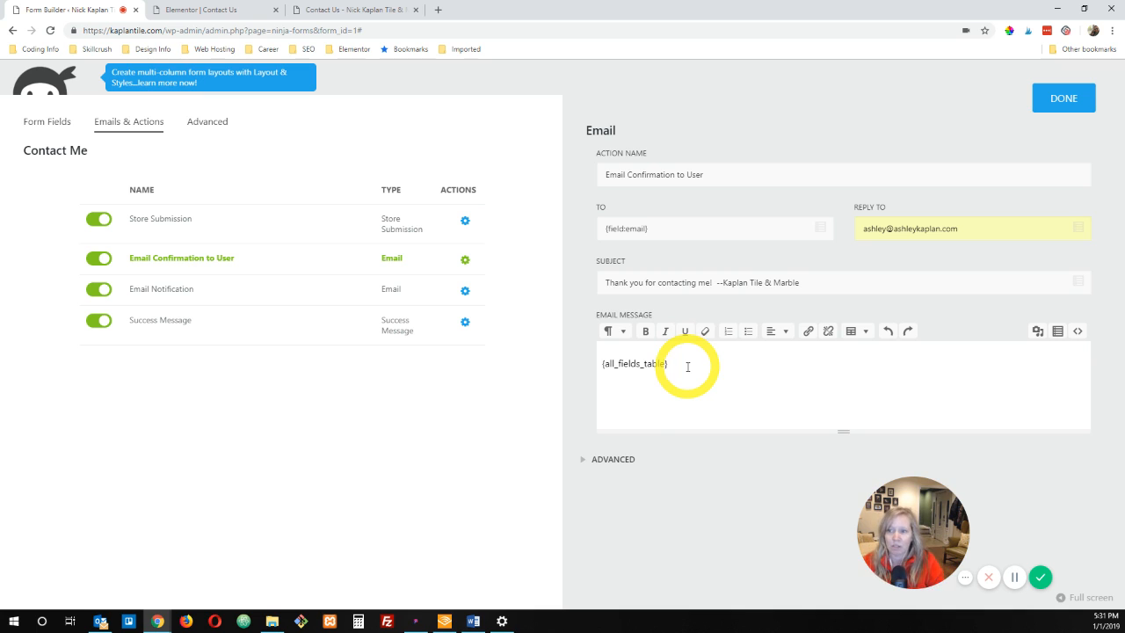
{"action": "left_click_drag", "start_coordinate": [688, 364], "coordinate": [590, 369]}
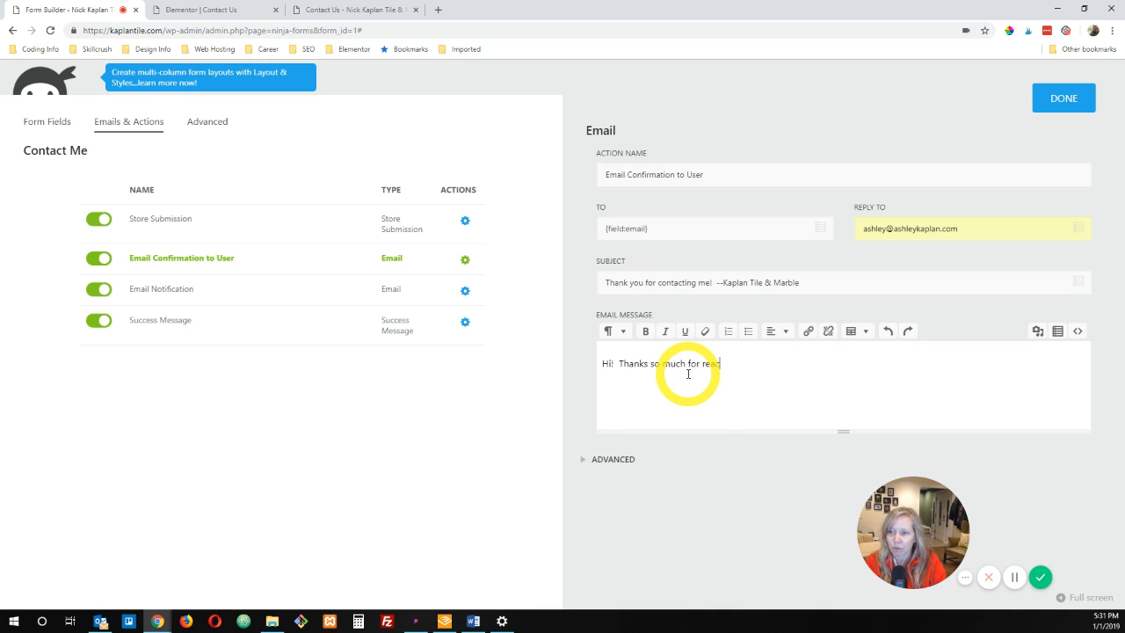
{"action": "type", "text": "hing o"}
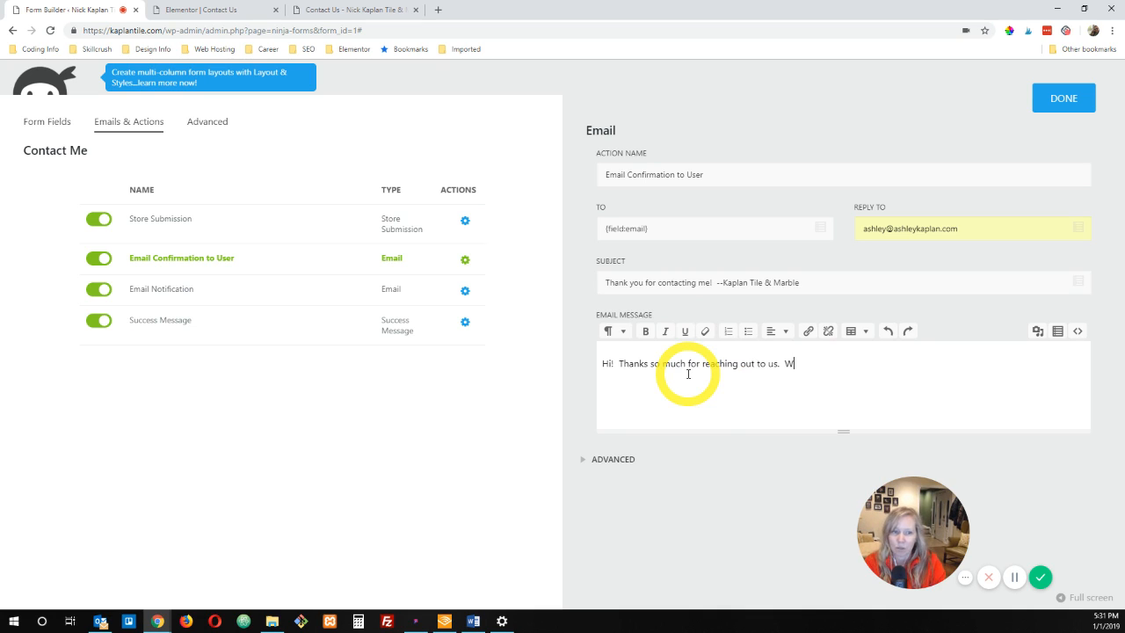
{"action": "type", "text": "ut to us.  Your message is on its way to my inbox."}
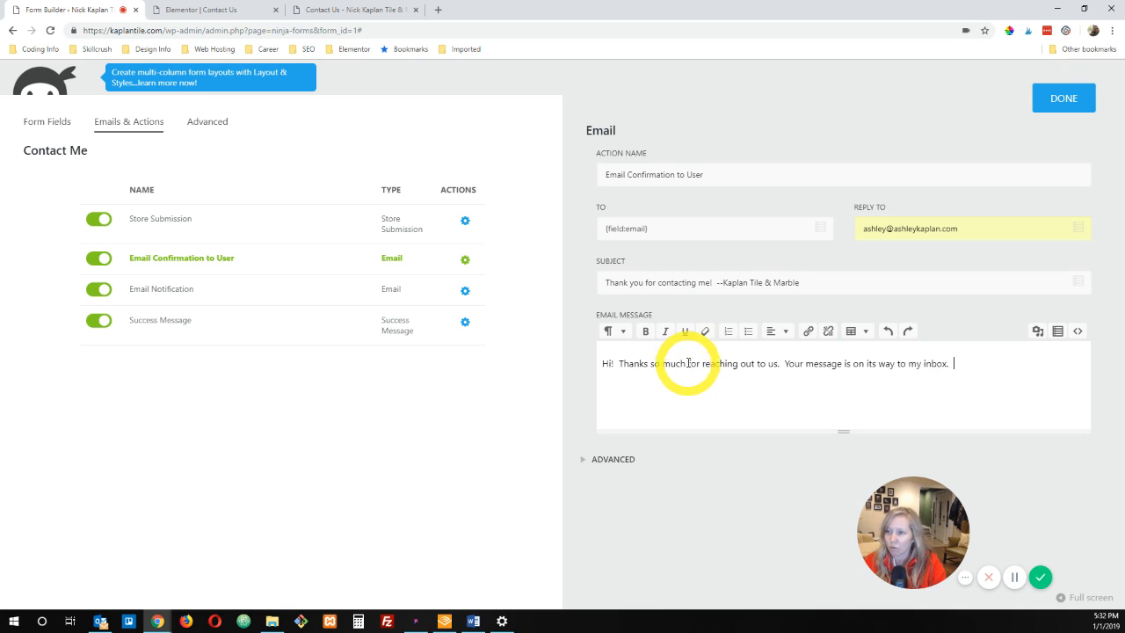
{"action": "double_click", "coordinate": [914, 364]}
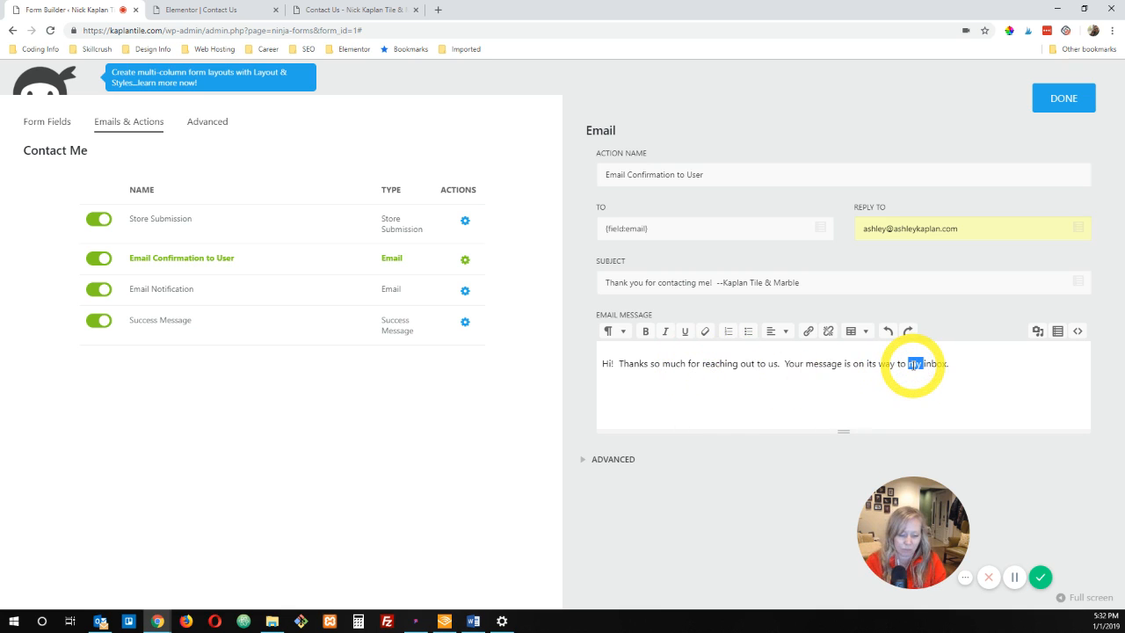
{"action": "type", "text": "ou"}
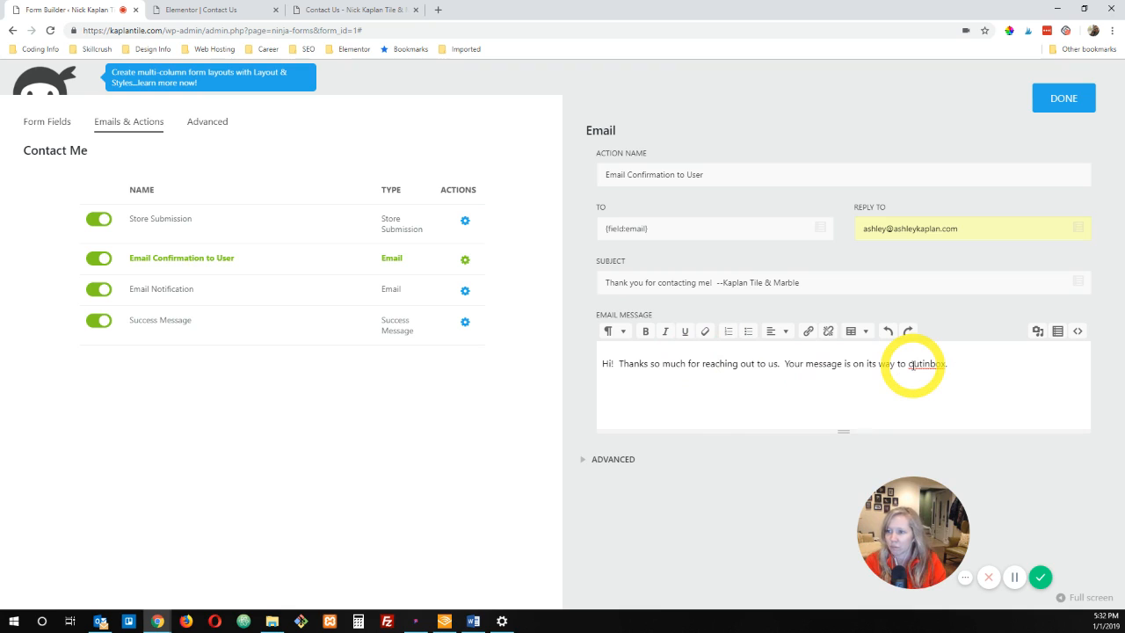
{"action": "key", "text": "BackSpace"}
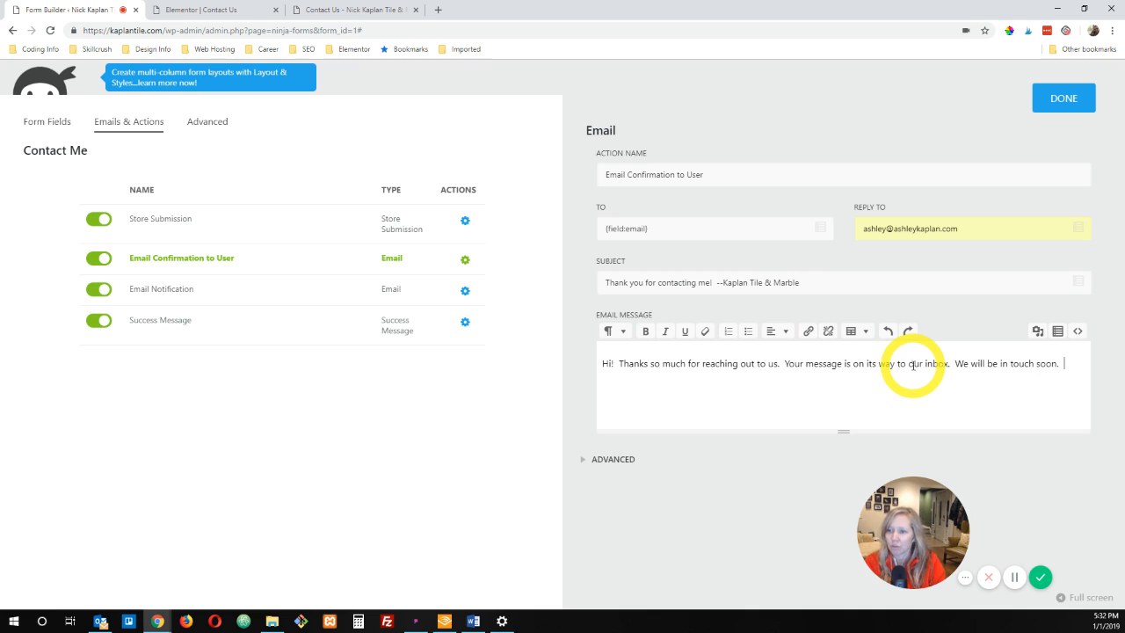
Step: Add a sign-off below the confirmation message reading "Thanks so much," with "Kaplan Tile & Marble" on the following line
{"action": "key", "text": "Return"}
{"action": "key", "text": "Return"}
{"action": "type", "text": "Thanks so much,"}
{"action": "key", "text": "Return"}
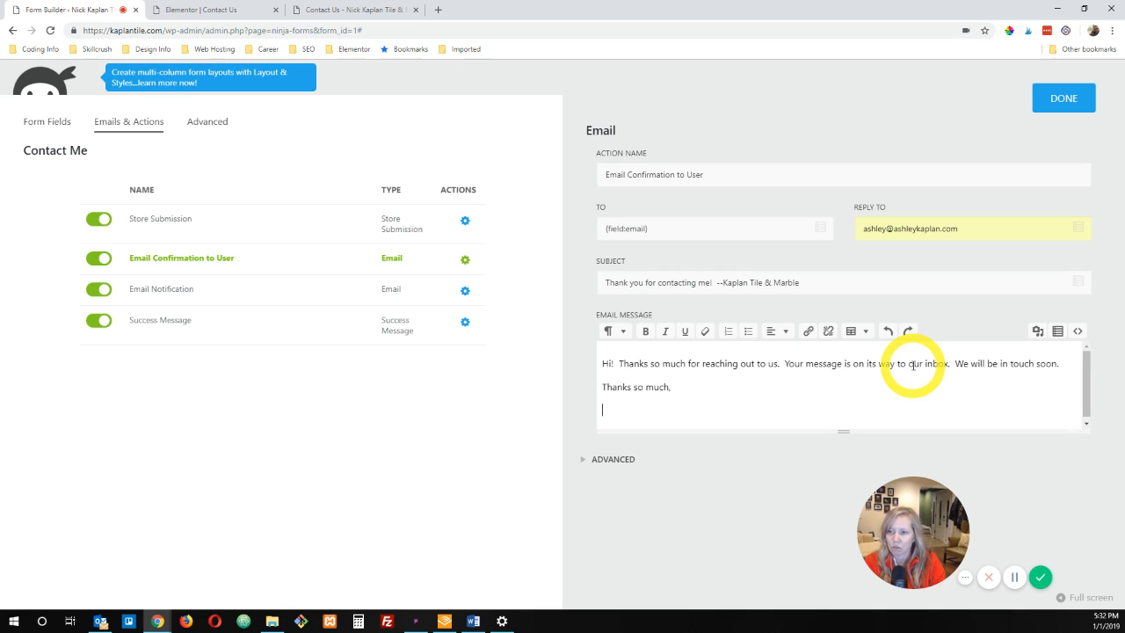
{"action": "type", "text": "Kaplan Tile & Marble"}
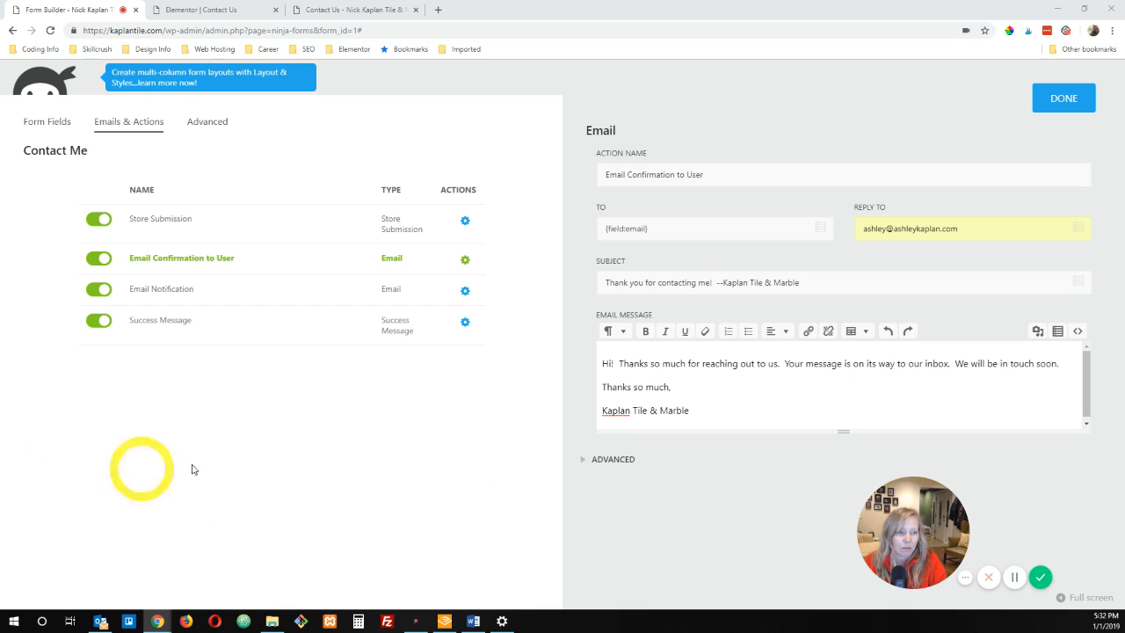
Step: Set the confirmation email's advanced From Name to Kaplan Tile & Marble and finish editing the action
{"action": "left_click", "coordinate": [621, 459]}
{"action": "scroll", "coordinate": [732, 425], "scroll_direction": "down", "scroll_amount": 1}
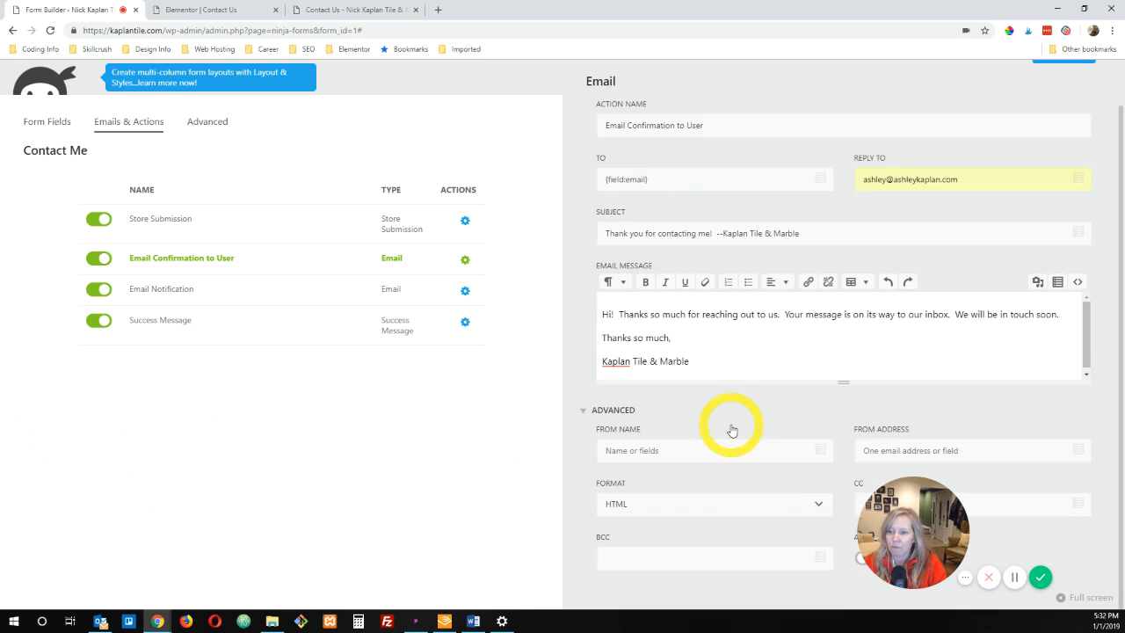
{"action": "left_click", "coordinate": [666, 453]}
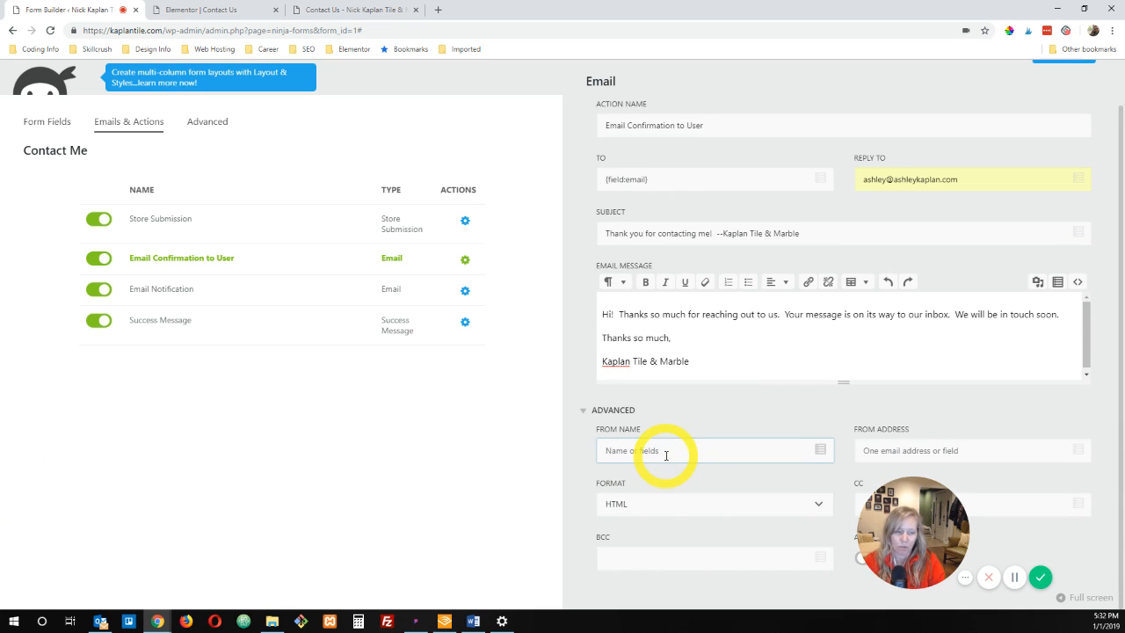
{"action": "type", "text": "Kapla"}
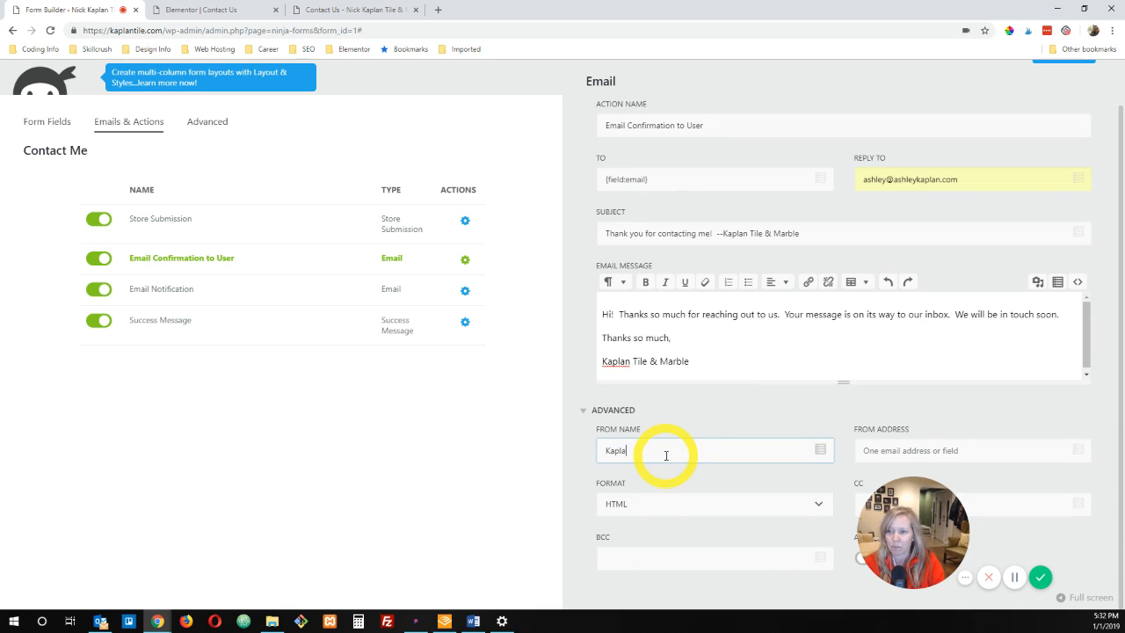
{"action": "type", "text": "n Tile & Marble"}
{"action": "key", "text": "Tab"}
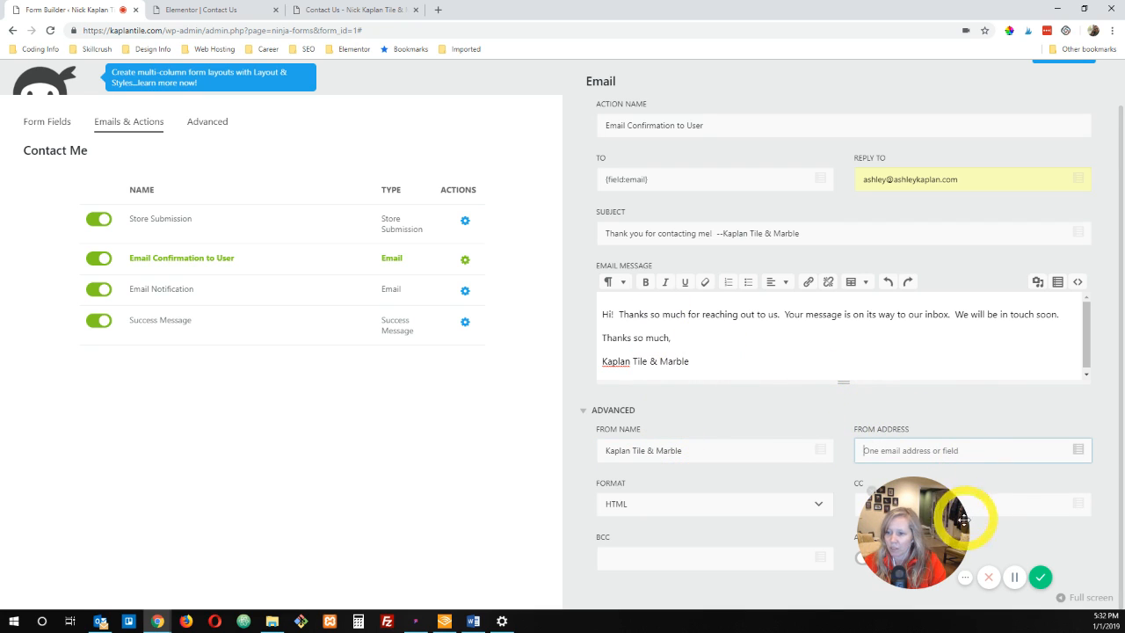
{"action": "left_click", "coordinate": [919, 518]}
{"action": "left_click_drag", "start_coordinate": [919, 519], "coordinate": [86, 532]}
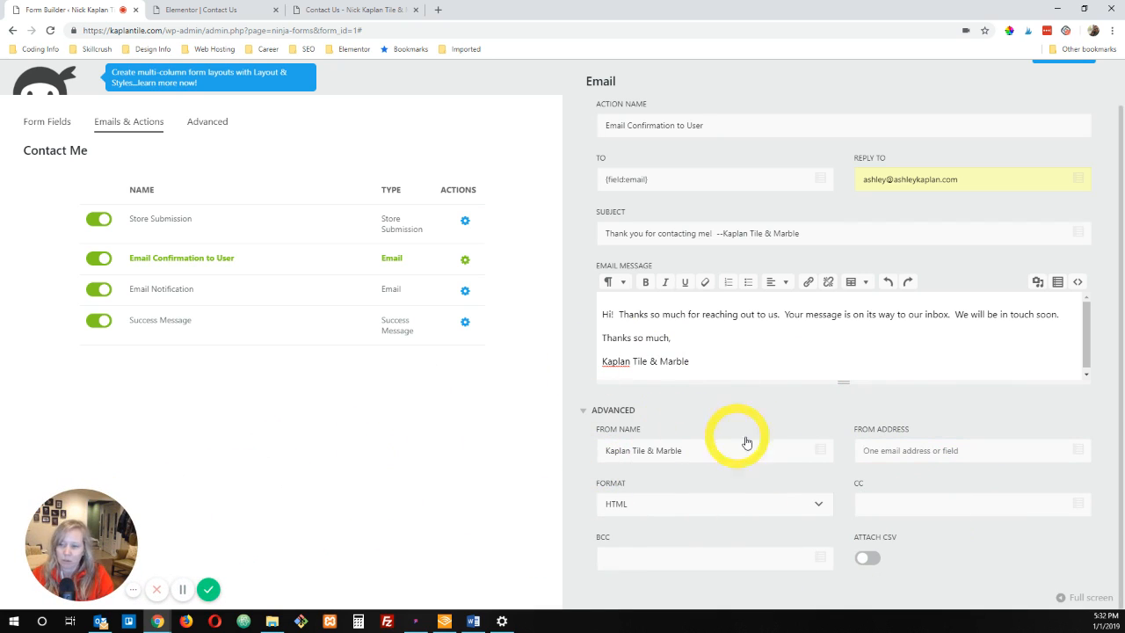
{"action": "scroll", "coordinate": [888, 351], "scroll_direction": "up", "scroll_amount": 1}
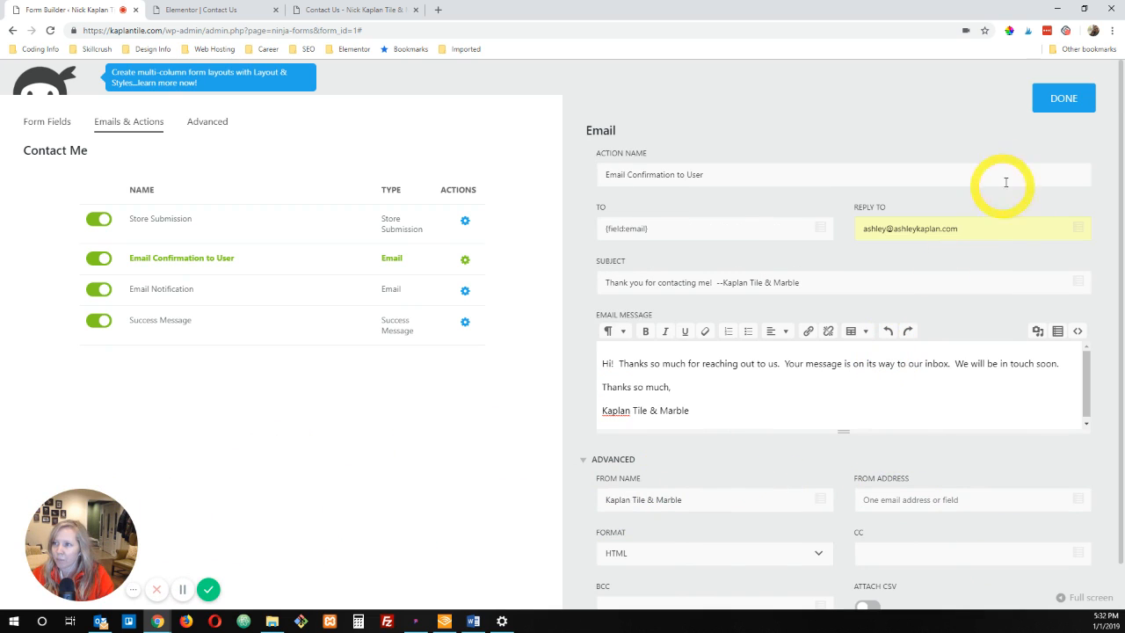
{"action": "left_click", "coordinate": [1062, 97]}
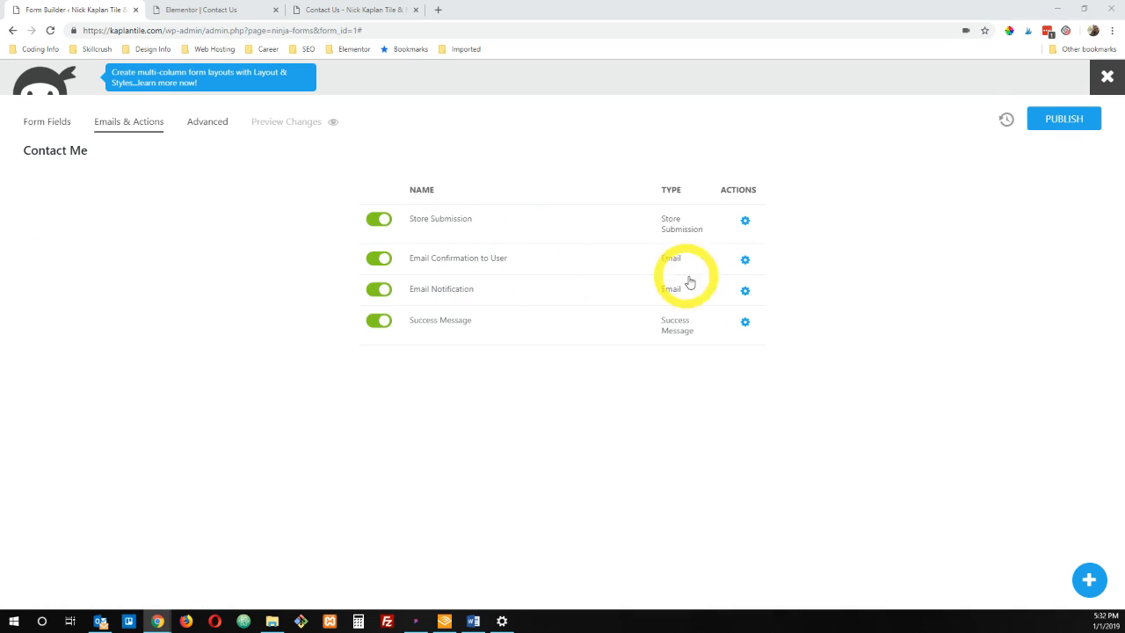
Step: Rename the Email Notification action Email Notification to Admin and set its recipient to the site owner's e-mail
{"action": "left_click", "coordinate": [745, 291]}
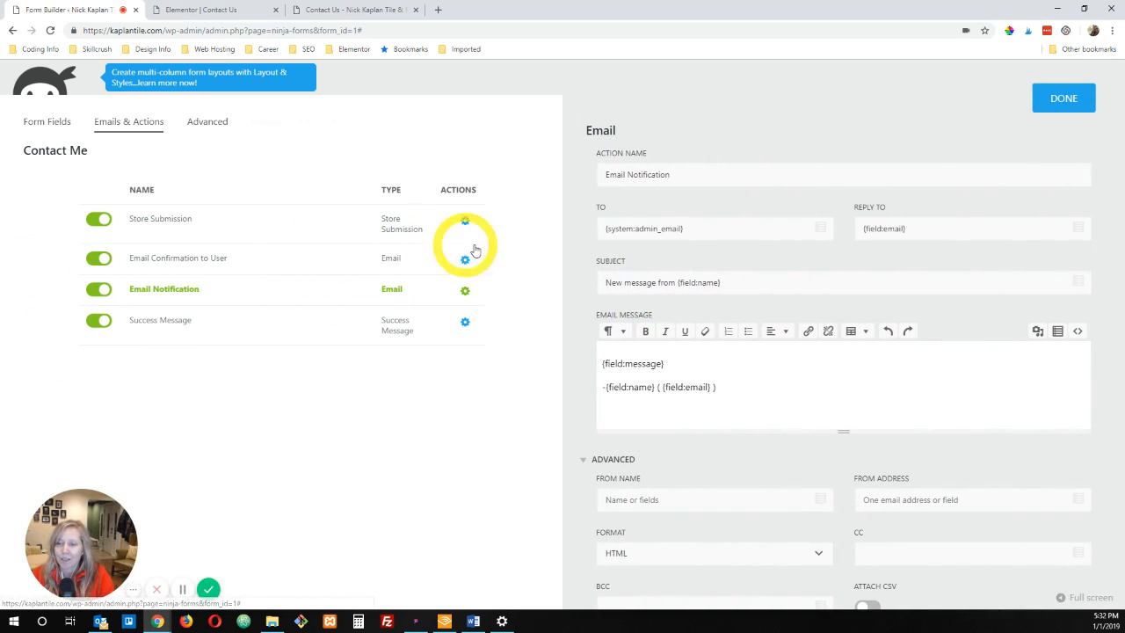
{"action": "left_click", "coordinate": [684, 178]}
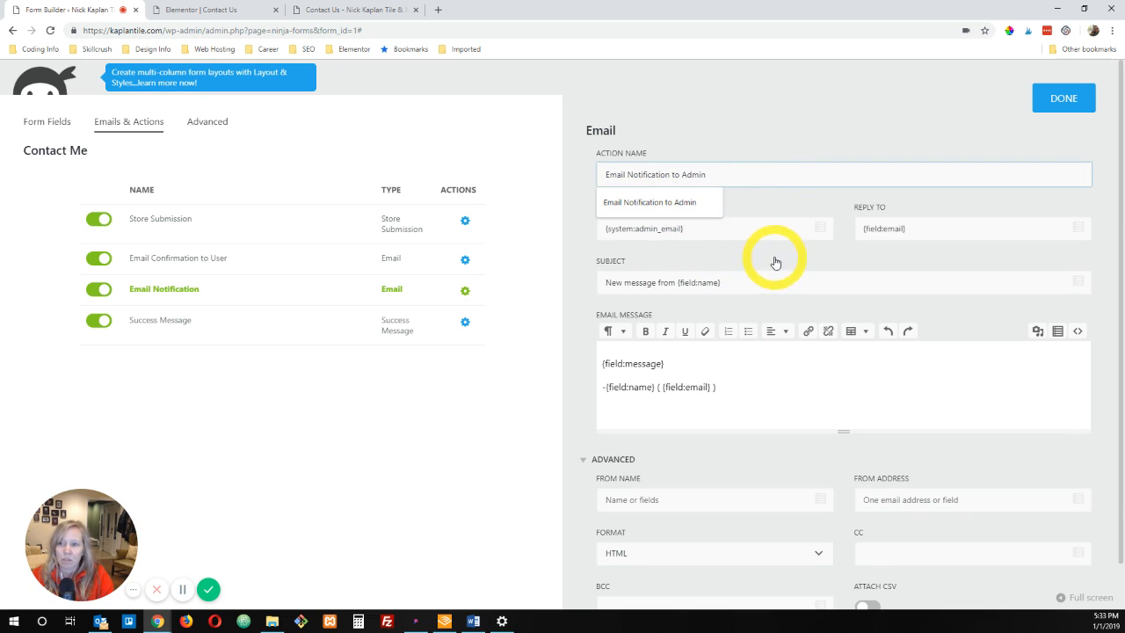
{"action": "left_click", "coordinate": [701, 227]}
{"action": "left_click_drag", "start_coordinate": [702, 227], "coordinate": [597, 229]}
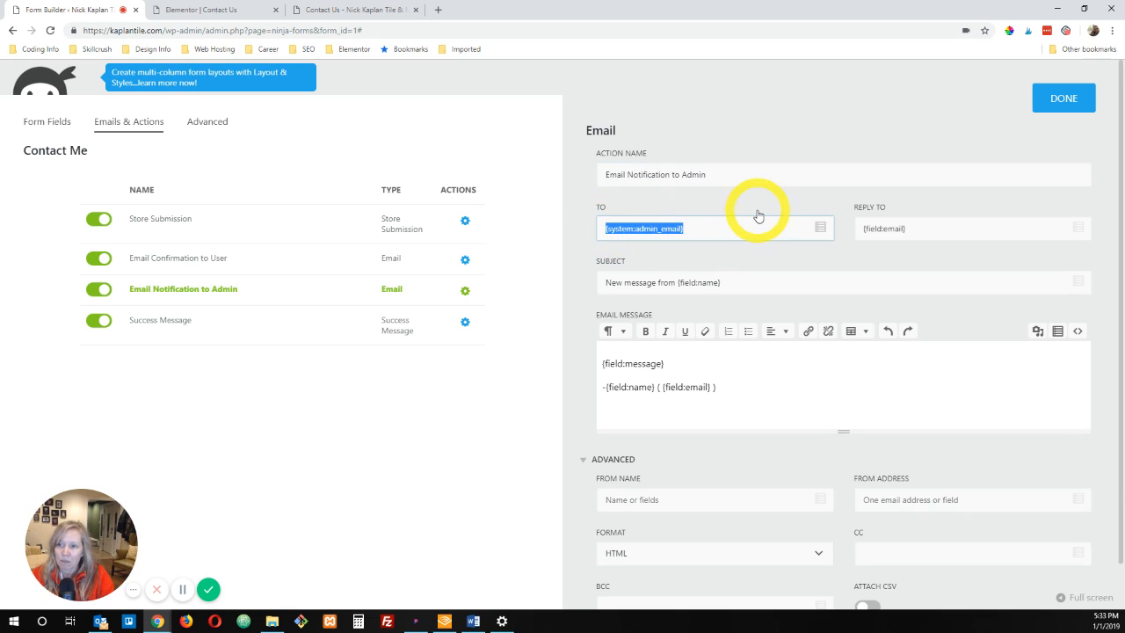
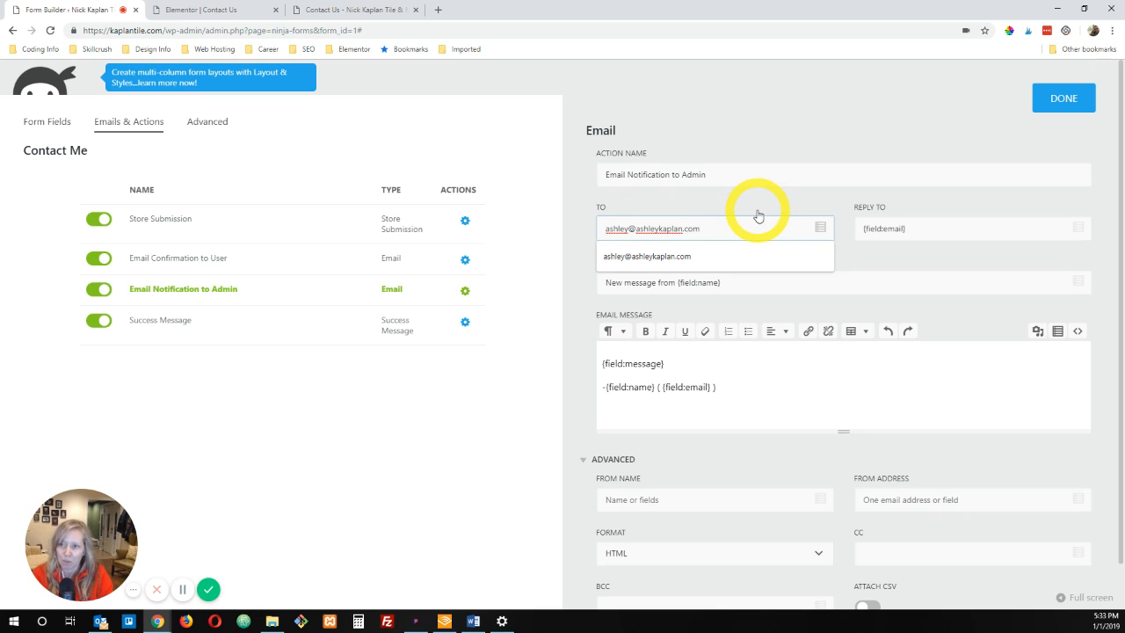
{"action": "key", "text": "Tab"}
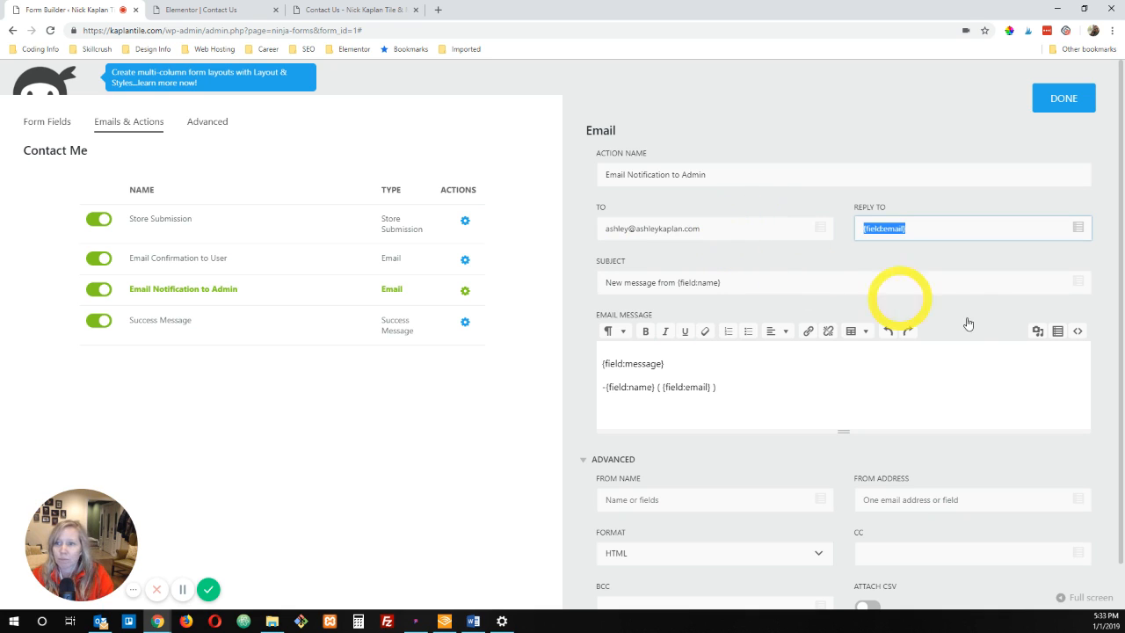
Step: Prefix the admin notification's subject with "KaplanTile.com: " ahead of "New message from", keeping the name field tag
{"action": "left_click", "coordinate": [748, 287]}
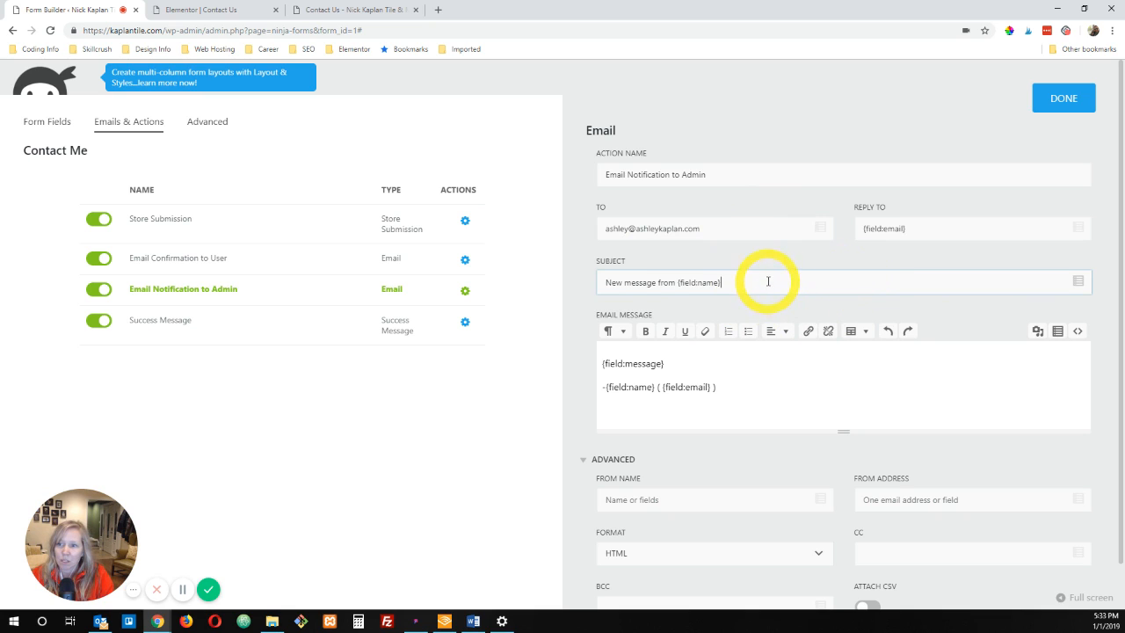
{"action": "left_click", "coordinate": [606, 281]}
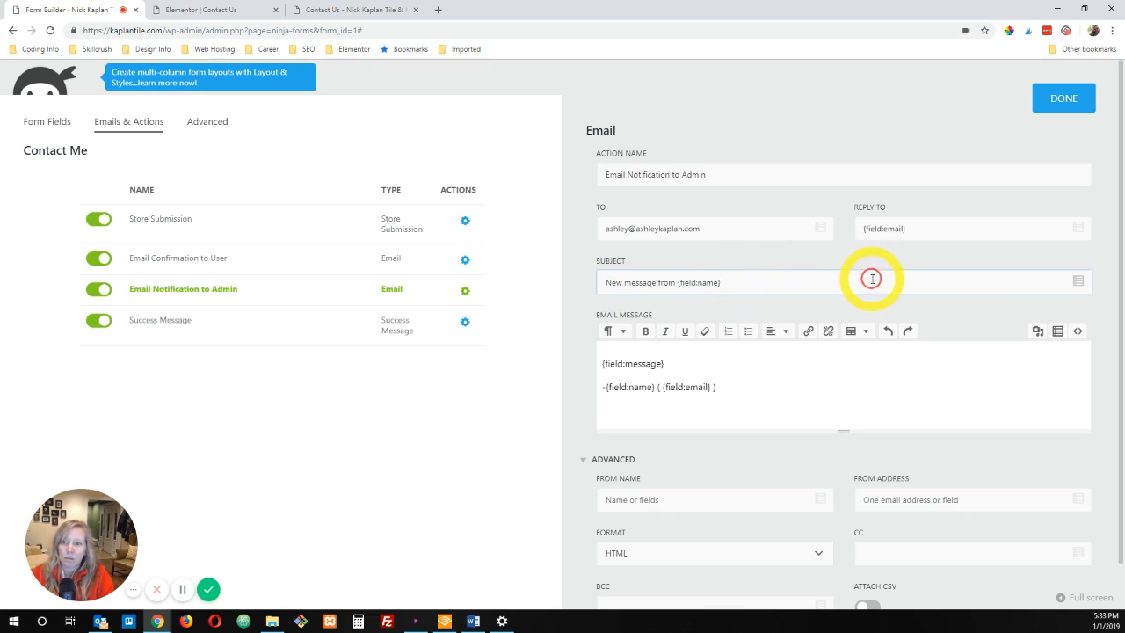
{"action": "type", "text": "Kaplan"}
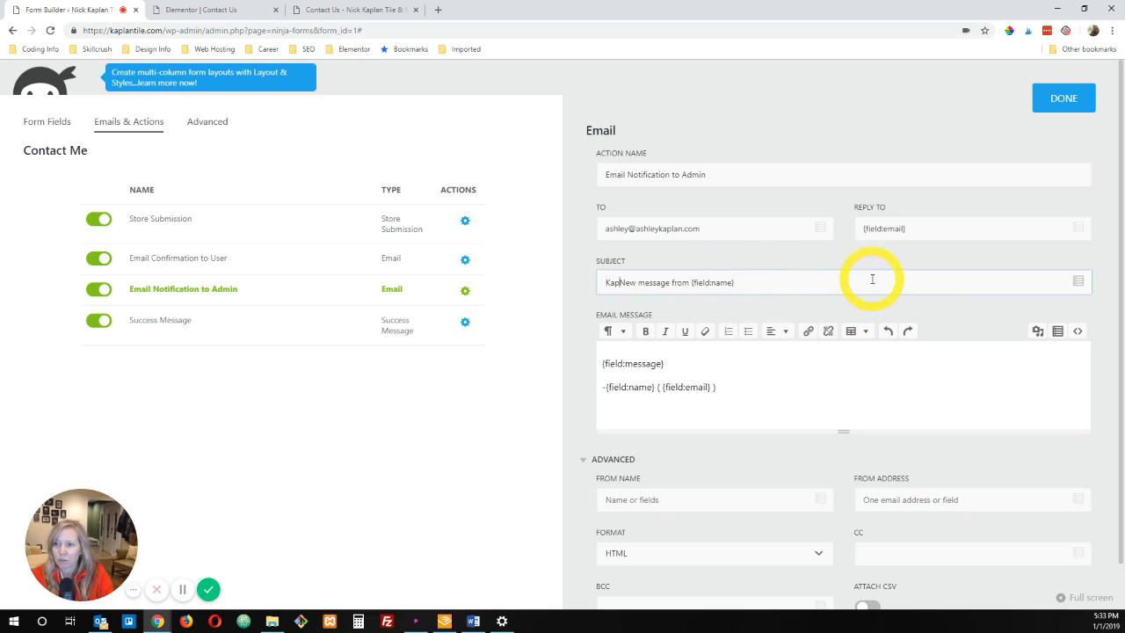
{"action": "type", "text": "Tile.com"}
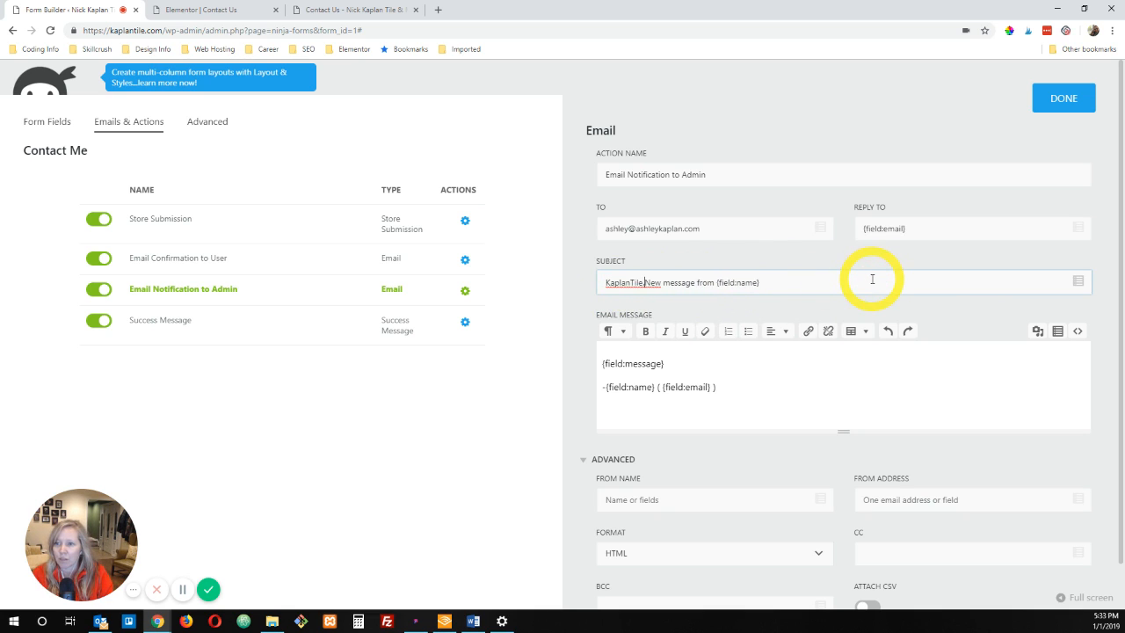
{"action": "type", "text": ":"}
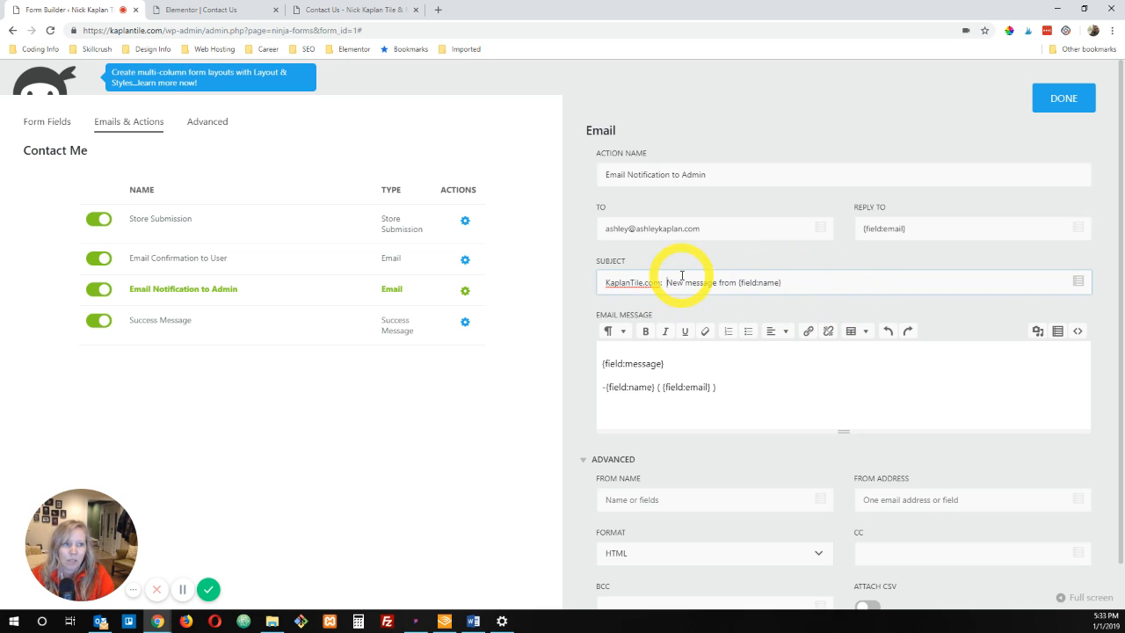
{"action": "left_click", "coordinate": [775, 282]}
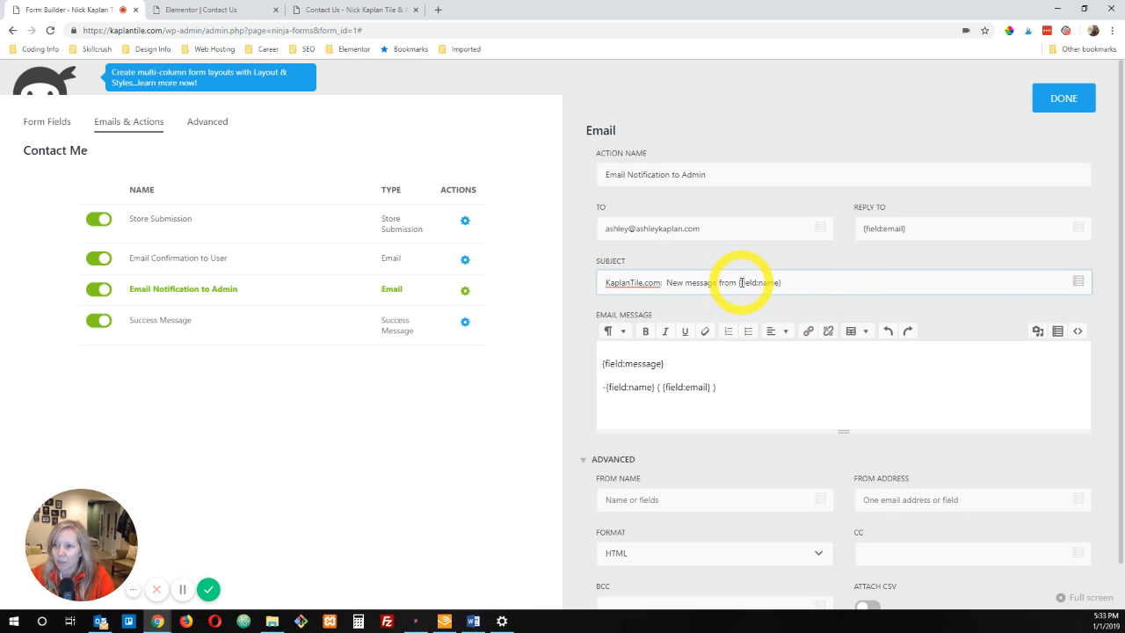
{"action": "left_click_drag", "start_coordinate": [740, 282], "coordinate": [840, 276]}
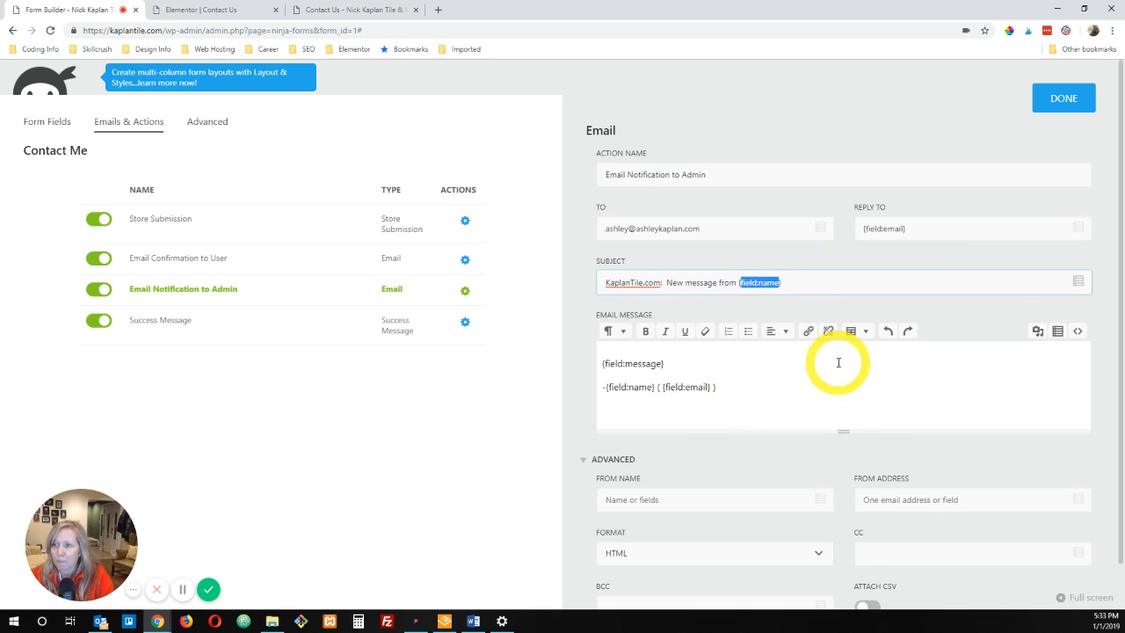
{"action": "scroll", "coordinate": [836, 359], "scroll_direction": "down", "scroll_amount": 1}
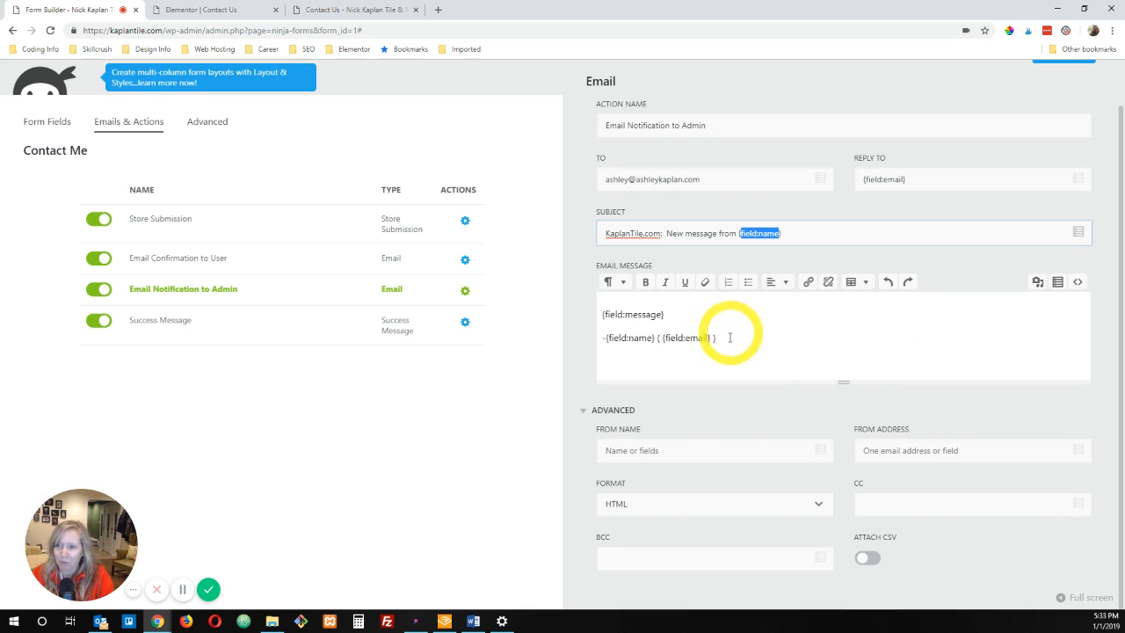
Step: Add a bold "From: {field:name}" line above the message tag in the admin notification's email body
{"action": "left_click", "coordinate": [602, 315]}
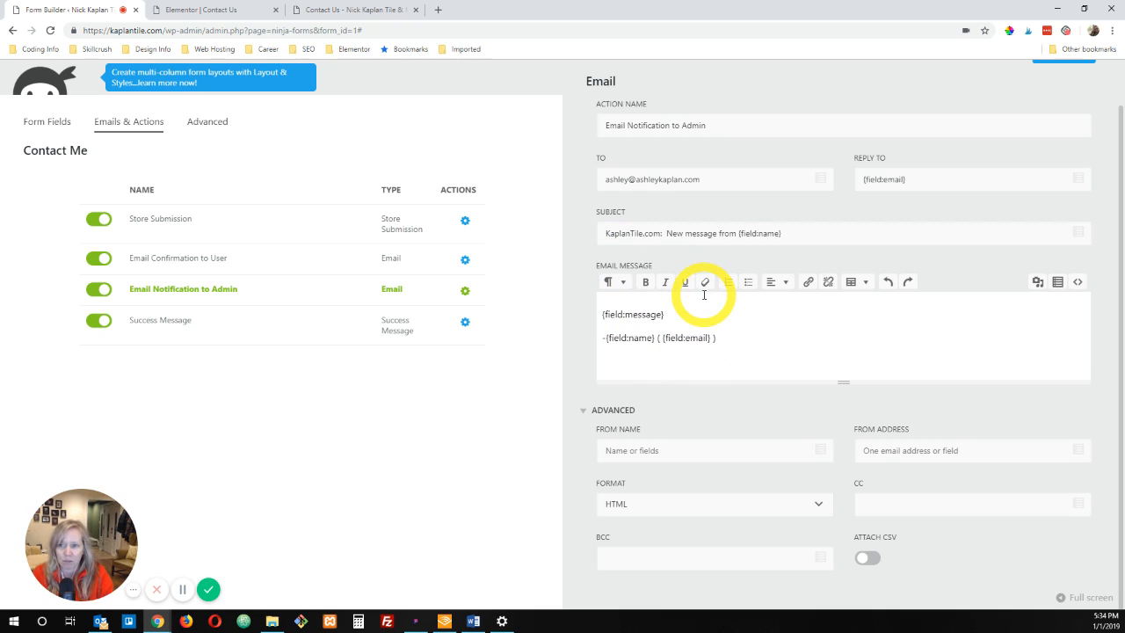
{"action": "key", "text": "Return"}
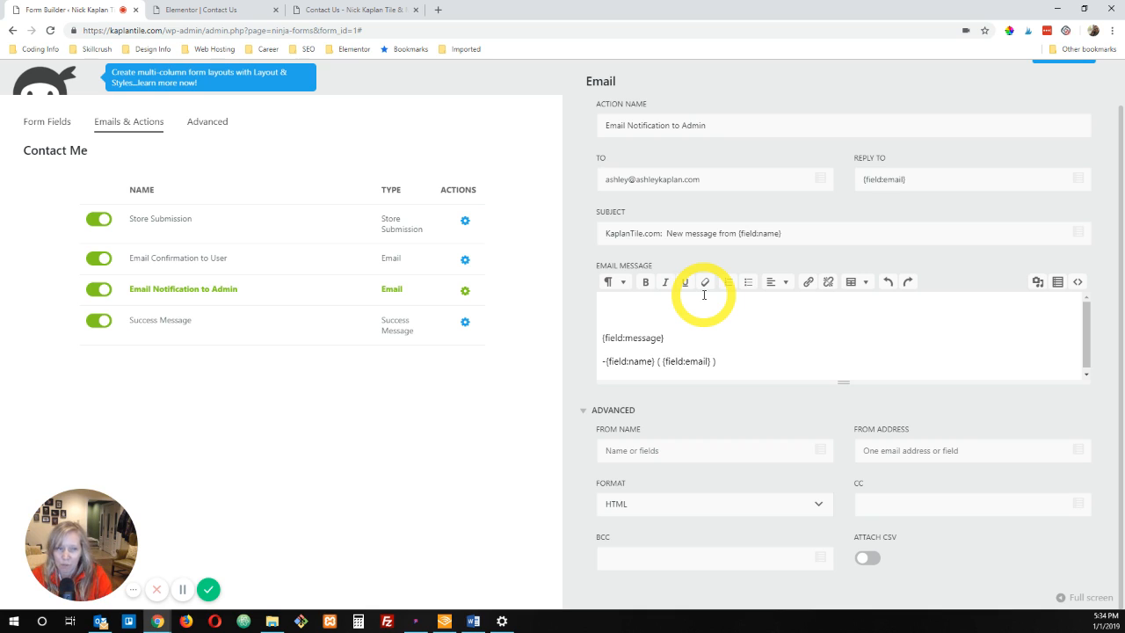
{"action": "left_click", "coordinate": [653, 287]}
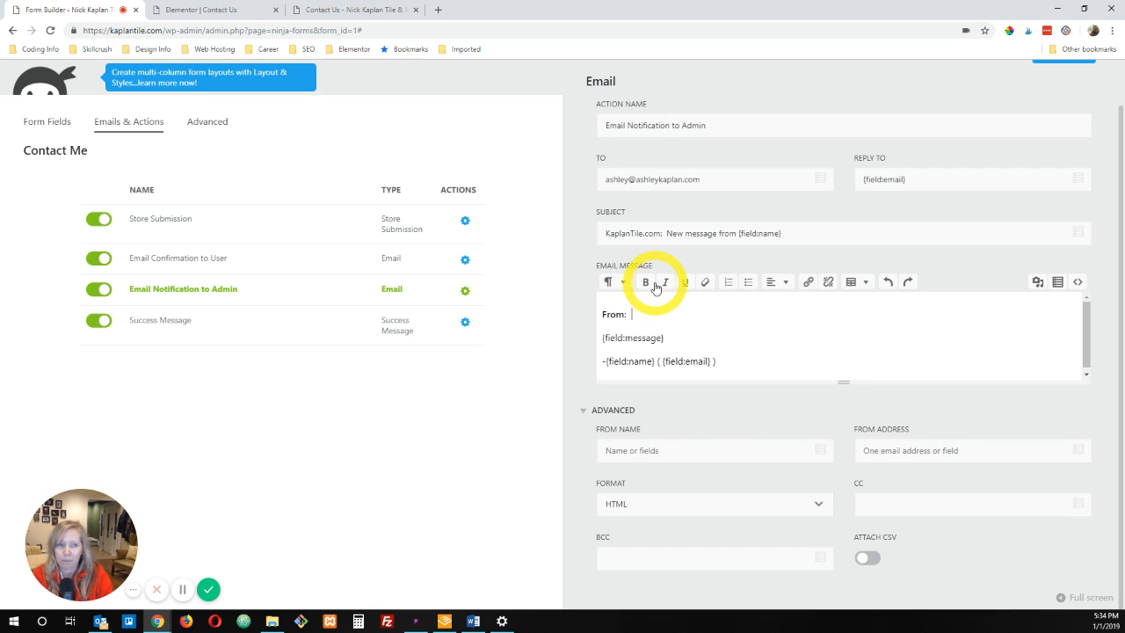
{"action": "left_click", "coordinate": [606, 361]}
{"action": "left_click_drag", "start_coordinate": [605, 361], "coordinate": [655, 363]}
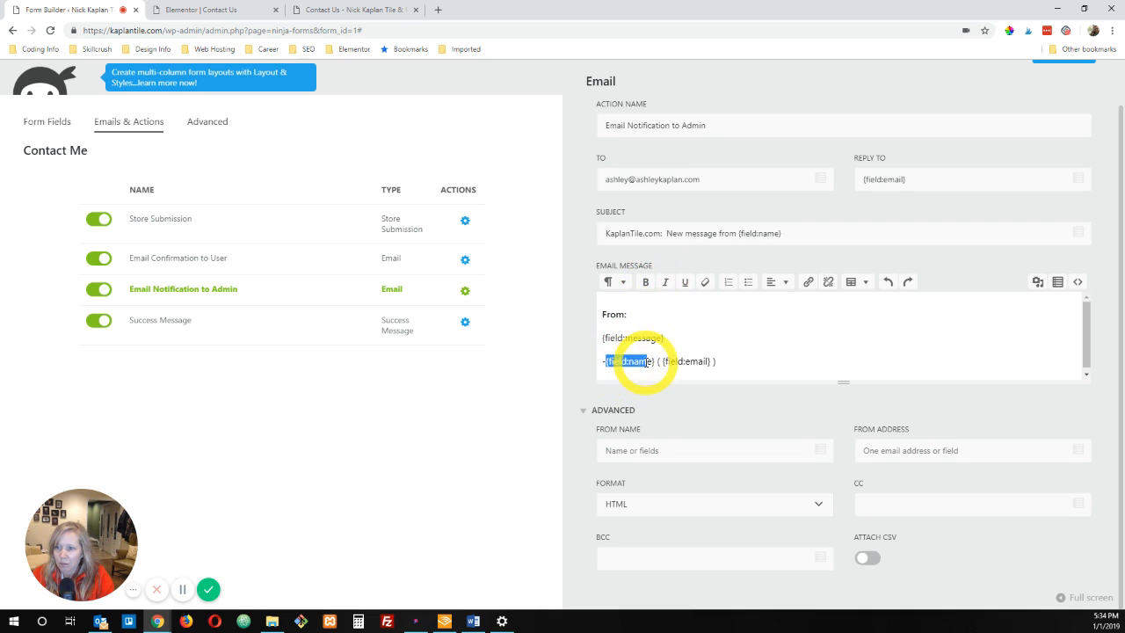
{"action": "key", "text": "ctrl+c"}
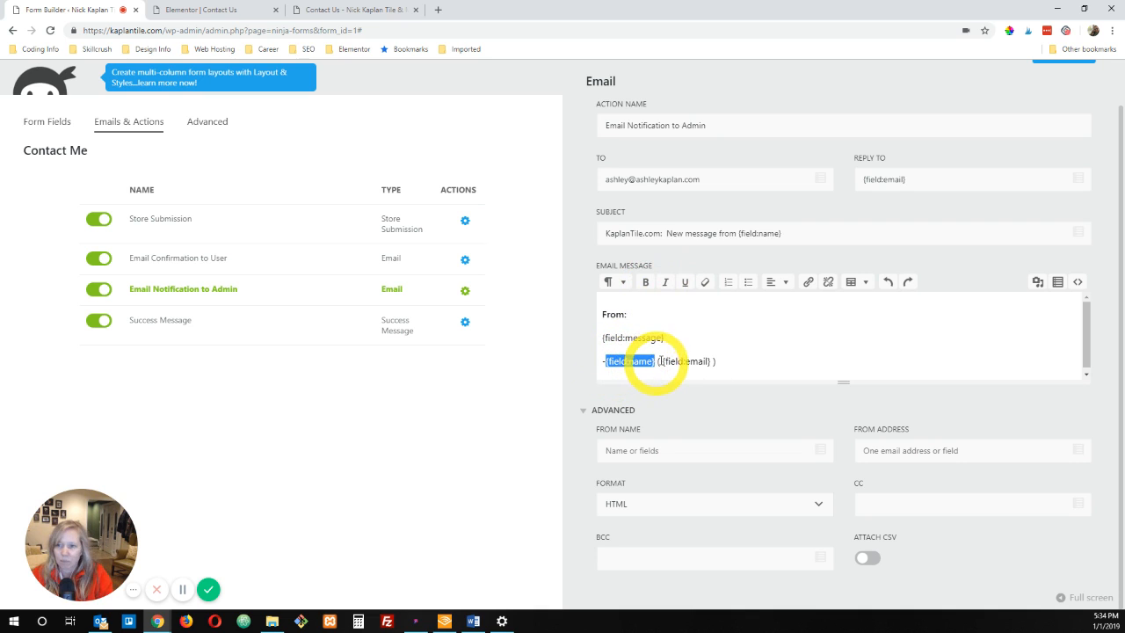
{"action": "left_click", "coordinate": [642, 316]}
{"action": "key", "text": "ctrl+v"}
{"action": "left_click_drag", "start_coordinate": [682, 314], "coordinate": [627, 314]}
{"action": "key", "text": "ctrl+b"}
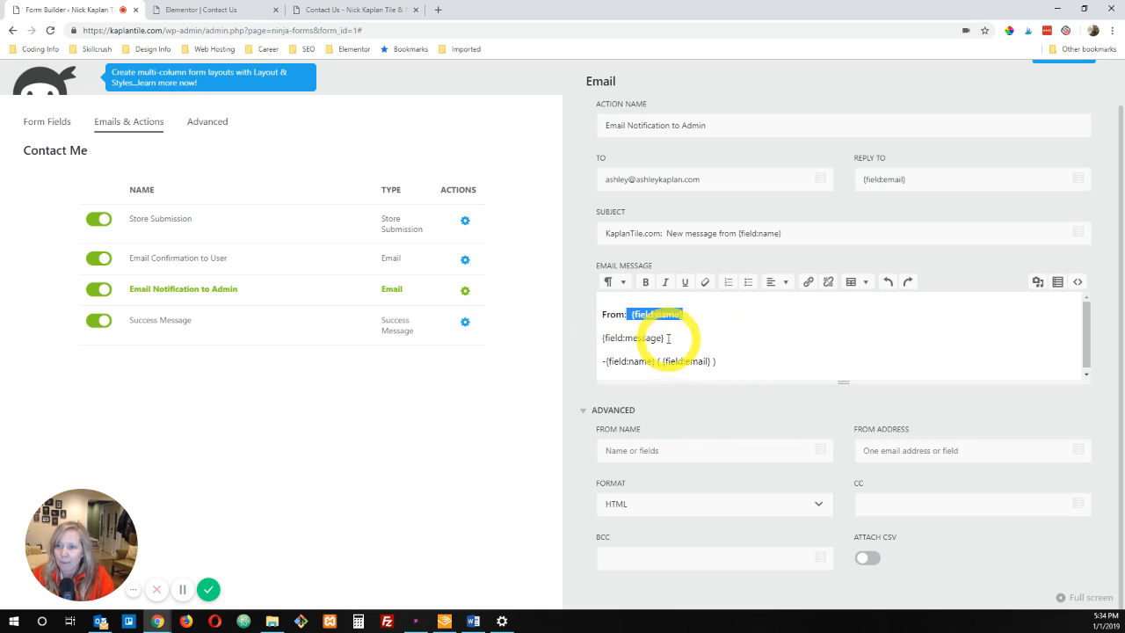
{"action": "double_click", "coordinate": [657, 318]}
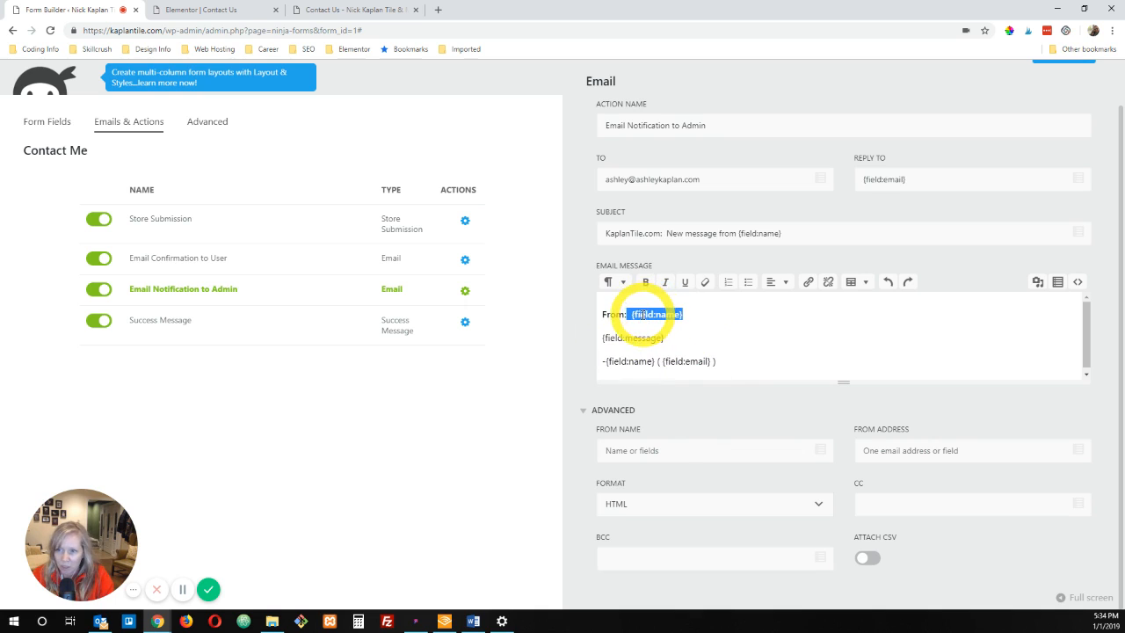
{"action": "left_click", "coordinate": [641, 315]}
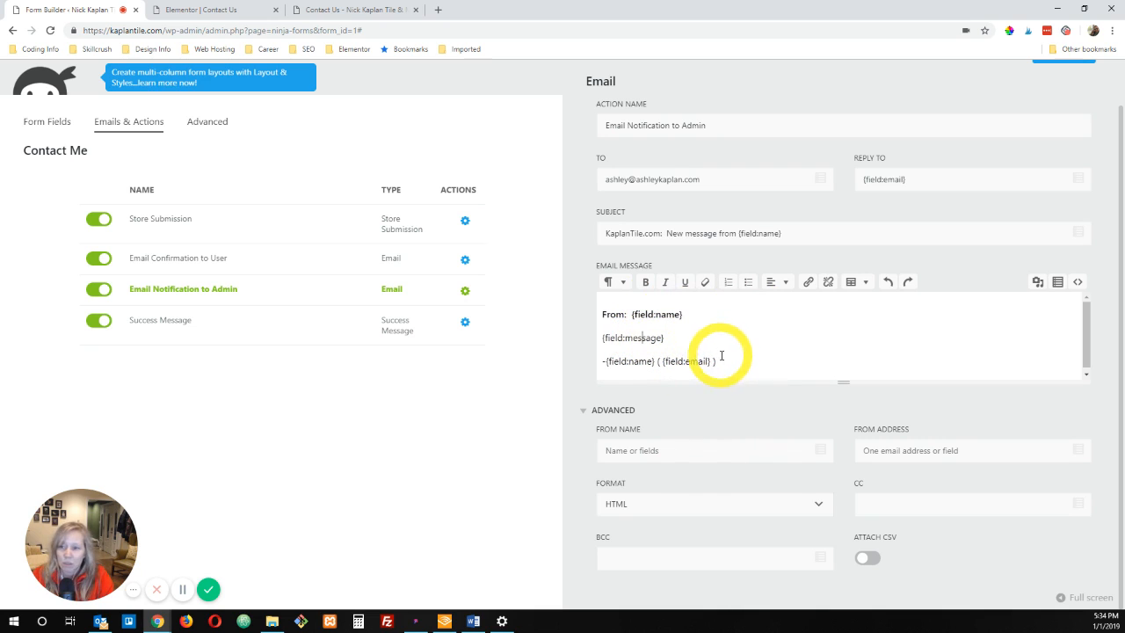
Step: Add an "Email address: {field:email}" line below the From line, with only its label in bold
{"action": "left_click", "coordinate": [693, 314]}
{"action": "key", "text": "Return"}
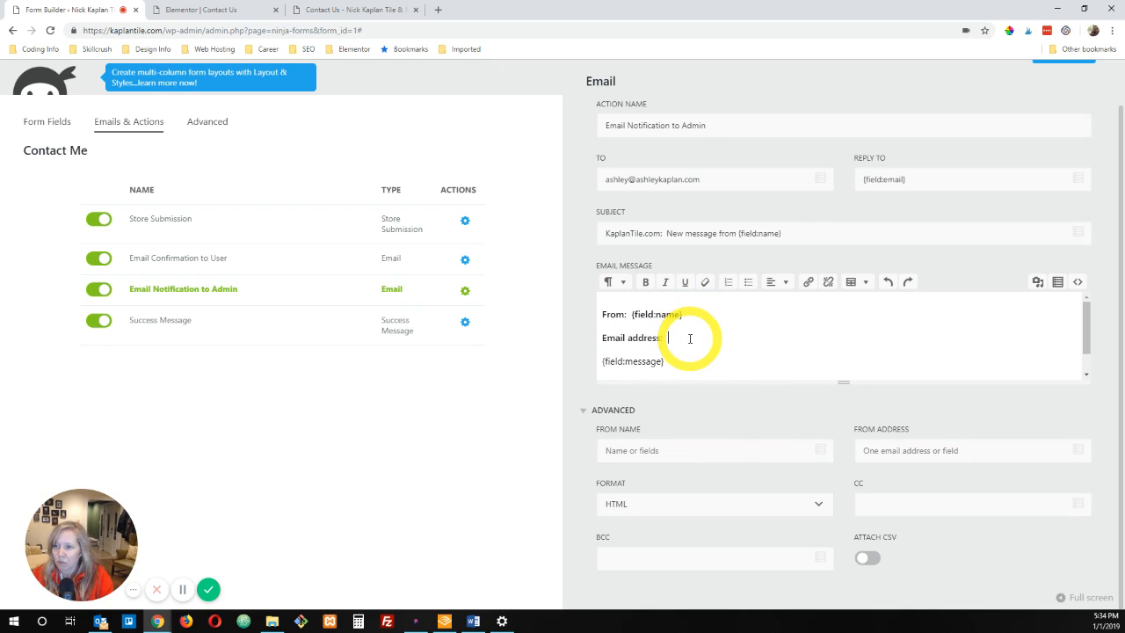
{"action": "left_click", "coordinate": [1086, 375]}
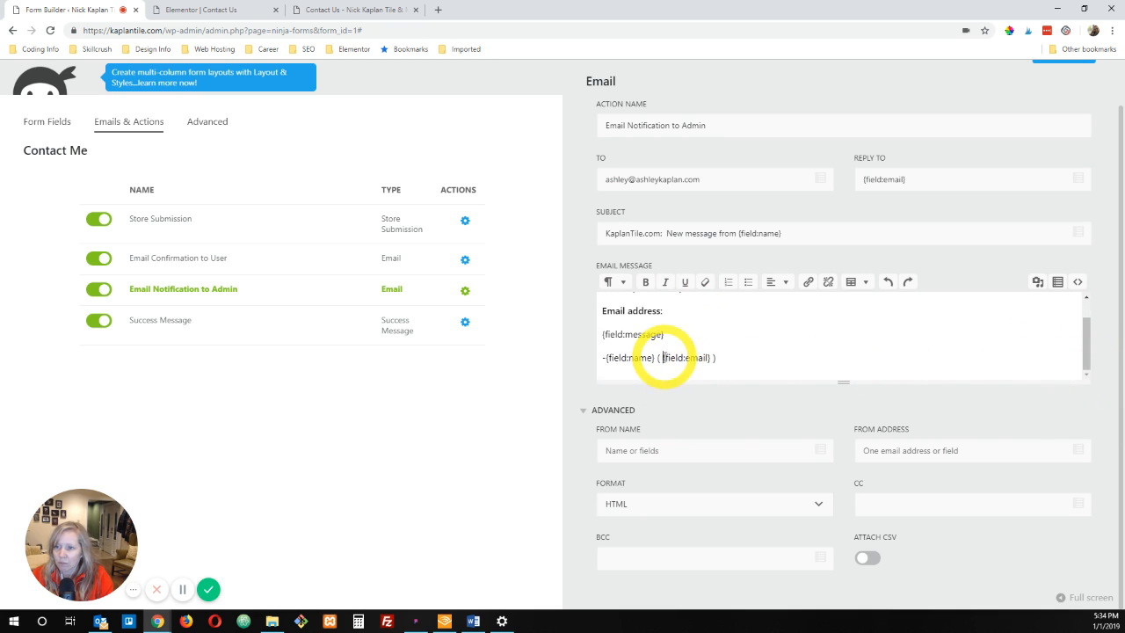
{"action": "left_click_drag", "start_coordinate": [664, 358], "coordinate": [710, 358]}
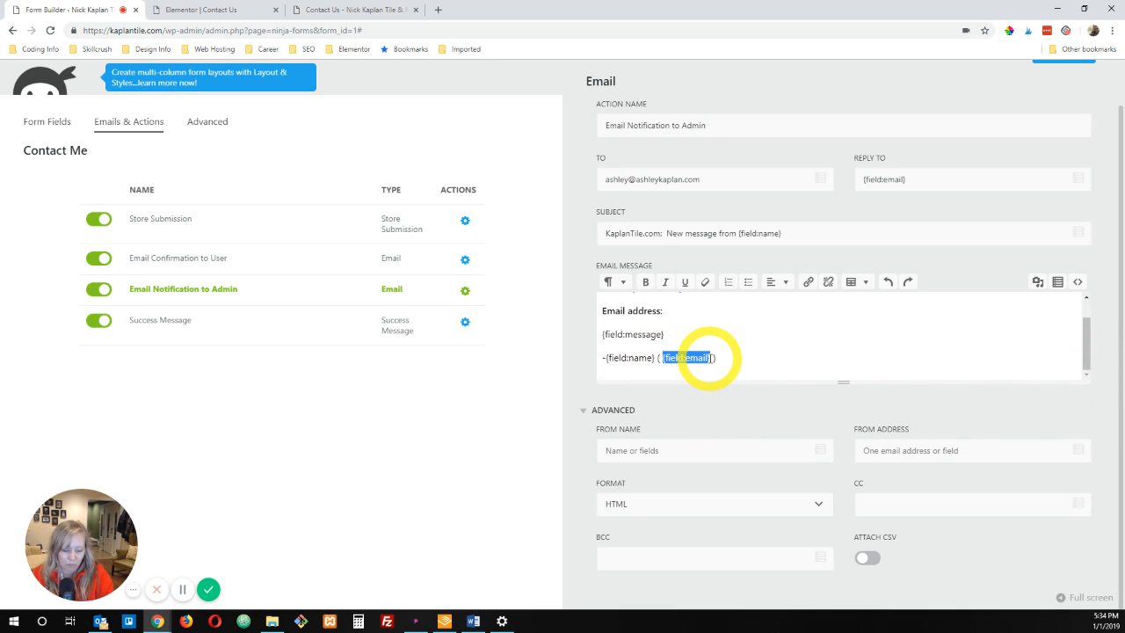
{"action": "key", "text": "ctrl+c"}
{"action": "left_click", "coordinate": [683, 310]}
{"action": "key", "text": "ctrl+v"}
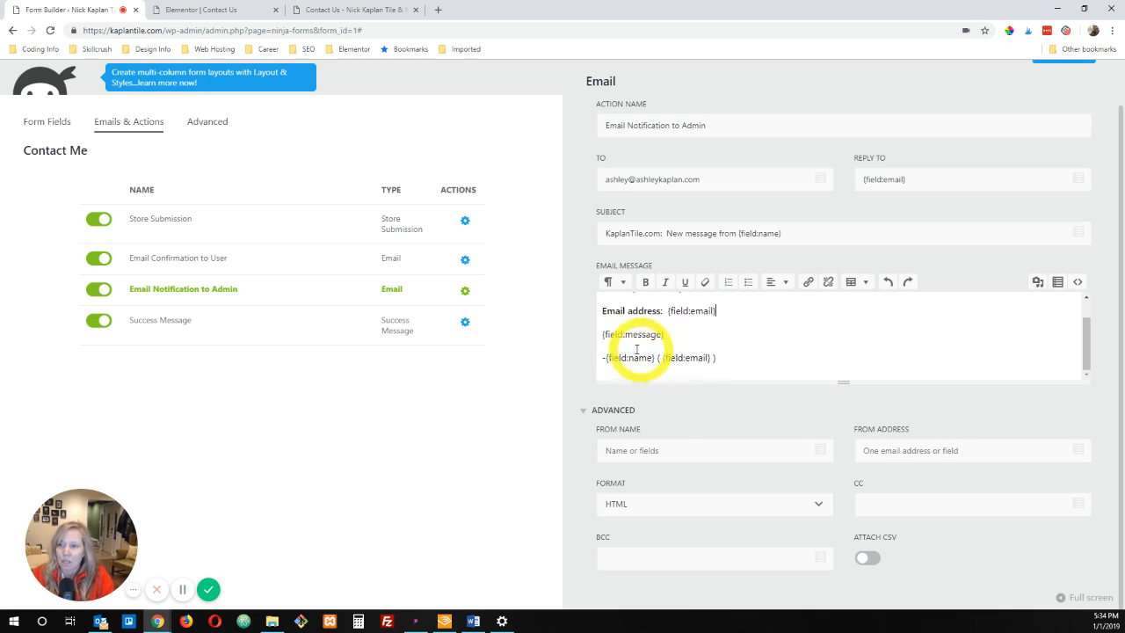
Step: Delete the closing line with the name and email tags from below the message tag in the admin notification
{"action": "left_click_drag", "start_coordinate": [722, 358], "coordinate": [598, 363]}
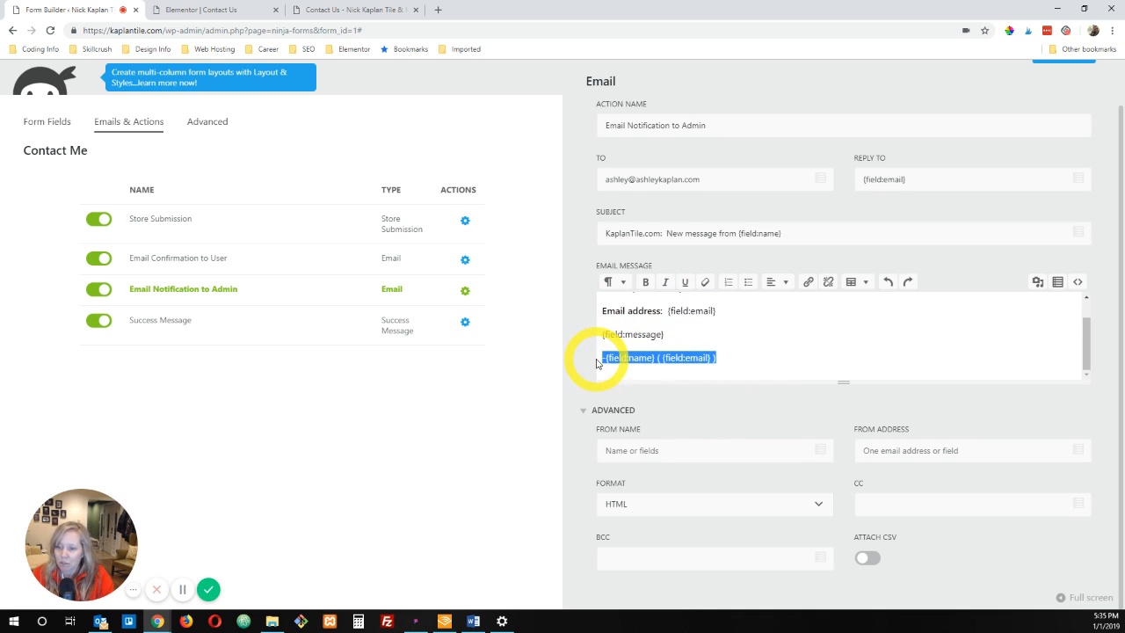
{"action": "key", "text": "BackSpace"}
{"action": "scroll", "coordinate": [596, 356], "scroll_direction": "up", "scroll_amount": 1}
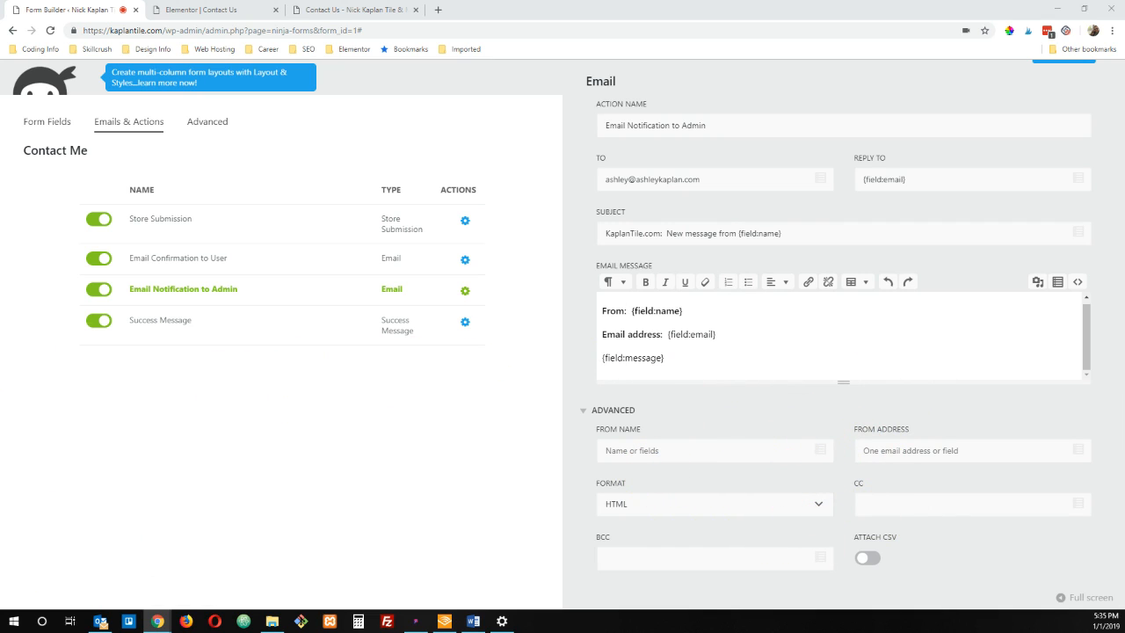
Step: Replace the Success Message action's text with "Thanks so much for reaching out to us! We look forward to serving you. We'll be in touch soon!" in bold
{"action": "left_click", "coordinate": [530, 342]}
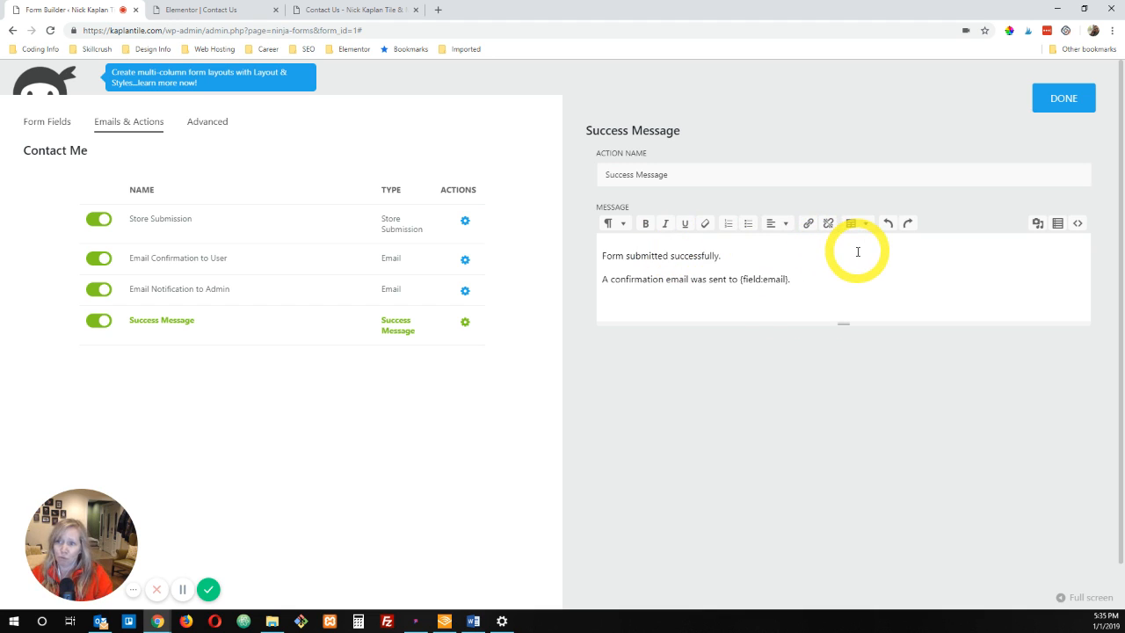
{"action": "left_click_drag", "start_coordinate": [790, 280], "coordinate": [576, 252]}
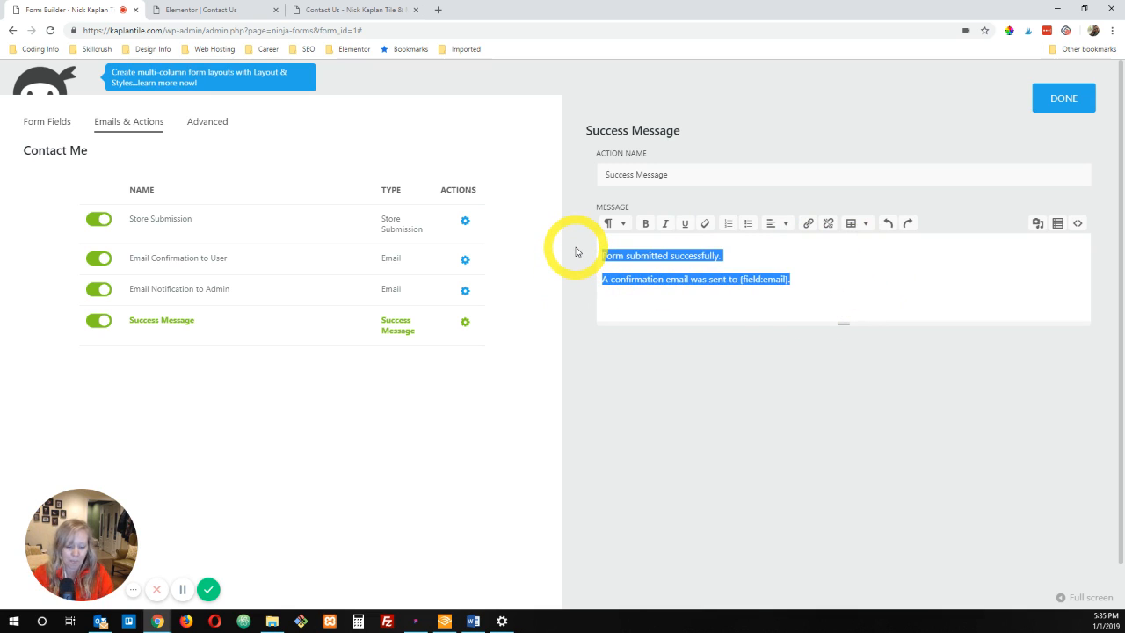
{"action": "type", "text": "Tha"}
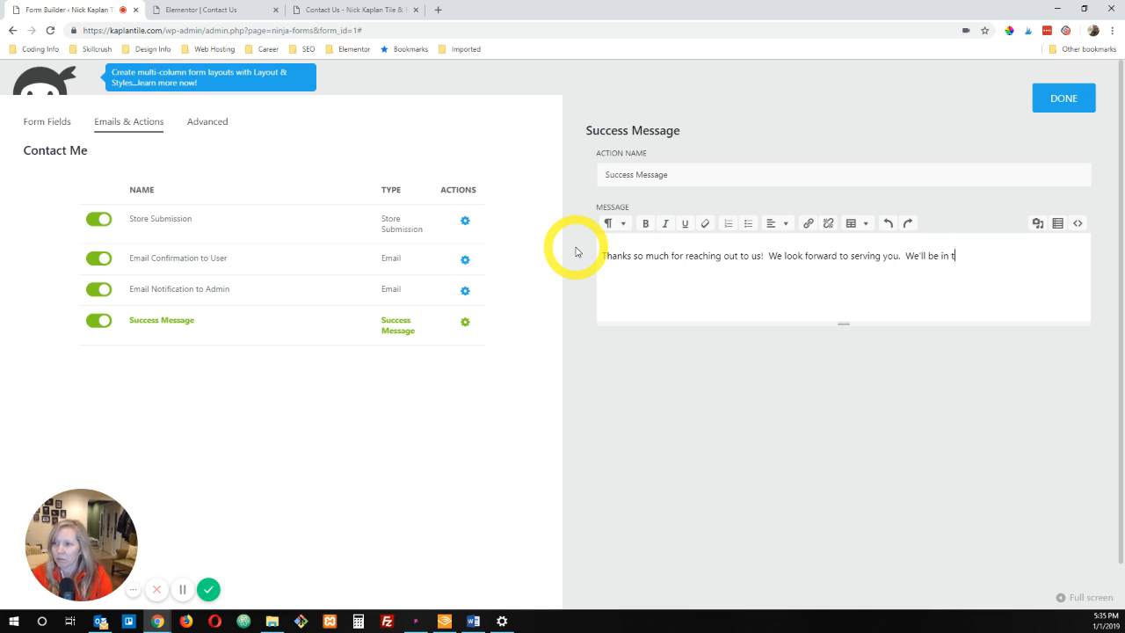
{"action": "key", "text": "Return"}
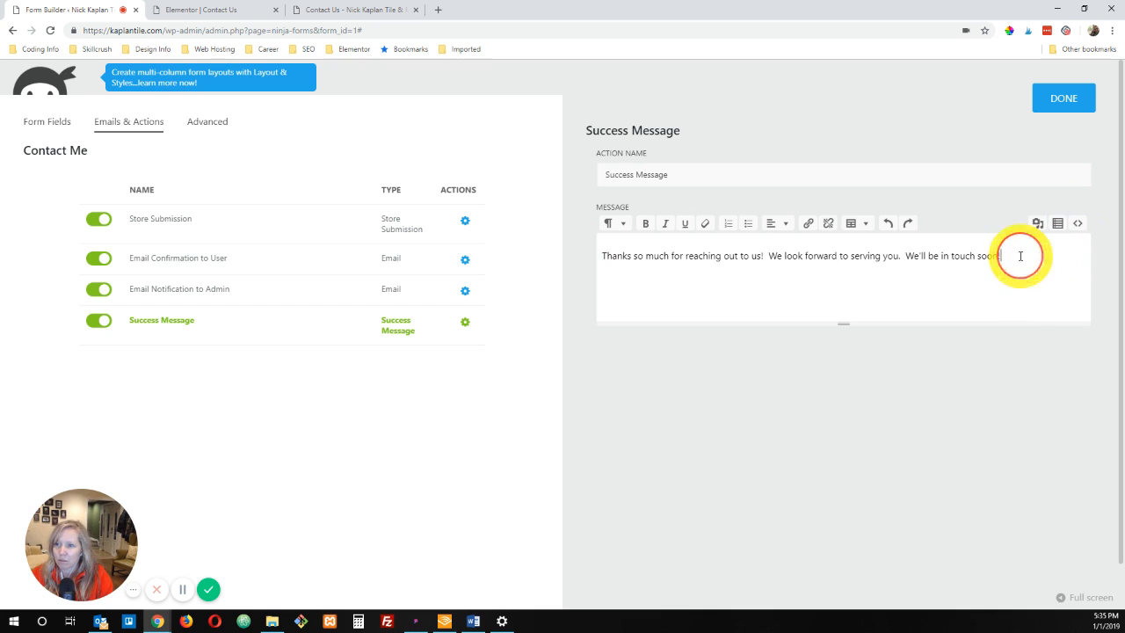
{"action": "left_click_drag", "start_coordinate": [1020, 255], "coordinate": [602, 256]}
{"action": "key", "text": "ctrl+b"}
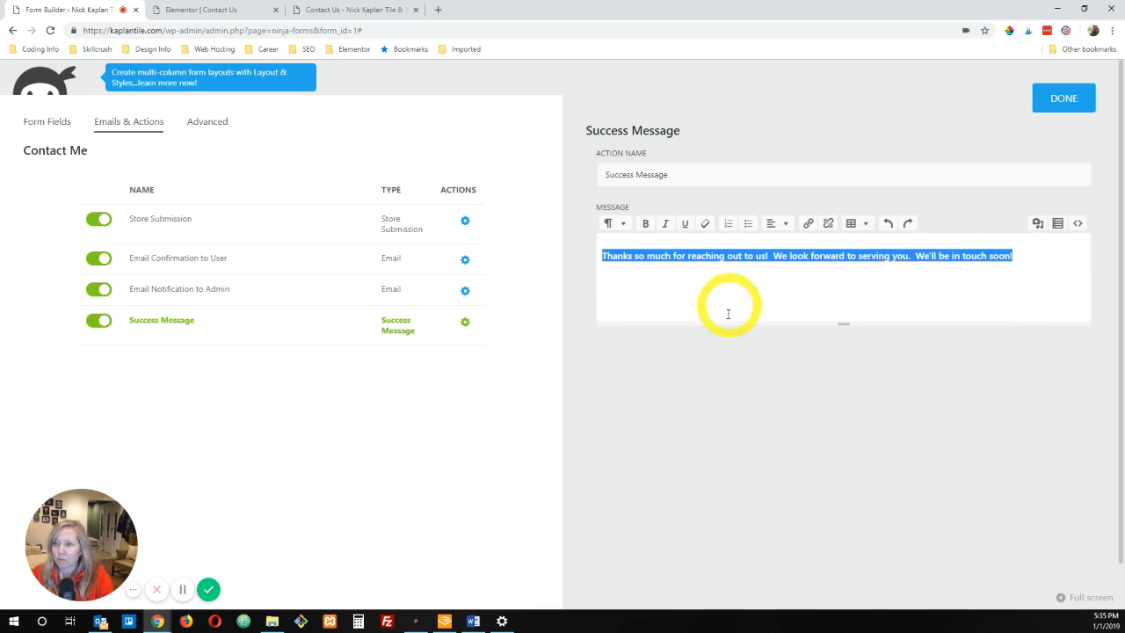
Step: Add an italic line "A confirmation email was sent to {field:email}. Please check your spam folder if you don't see it in your inbox." and publish the form
{"action": "left_click", "coordinate": [615, 284]}
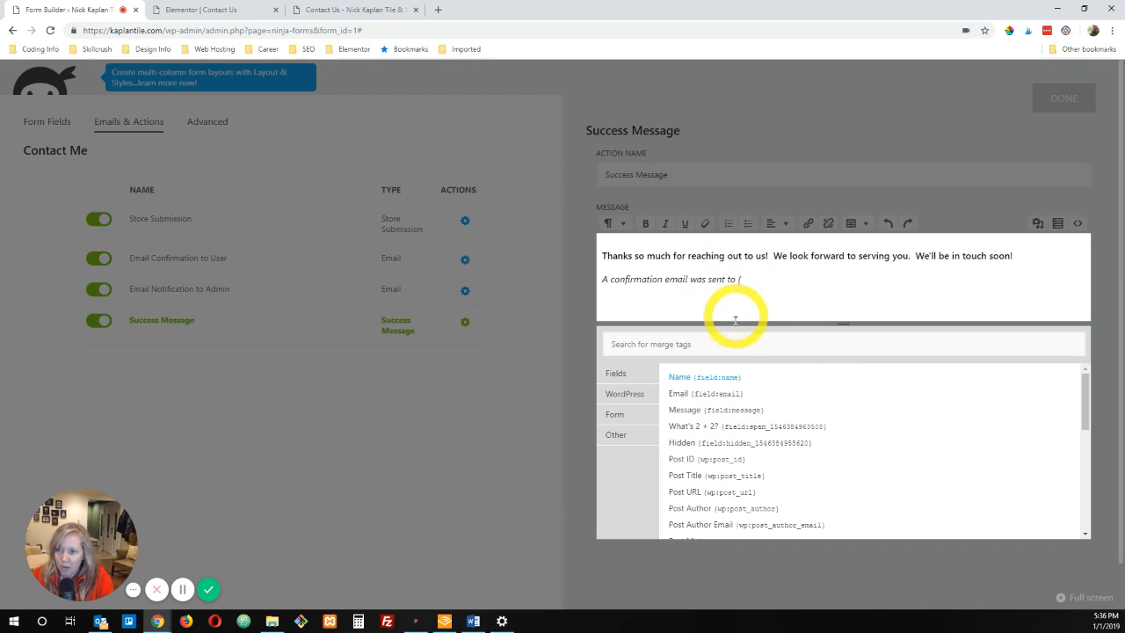
{"action": "left_click", "coordinate": [699, 398]}
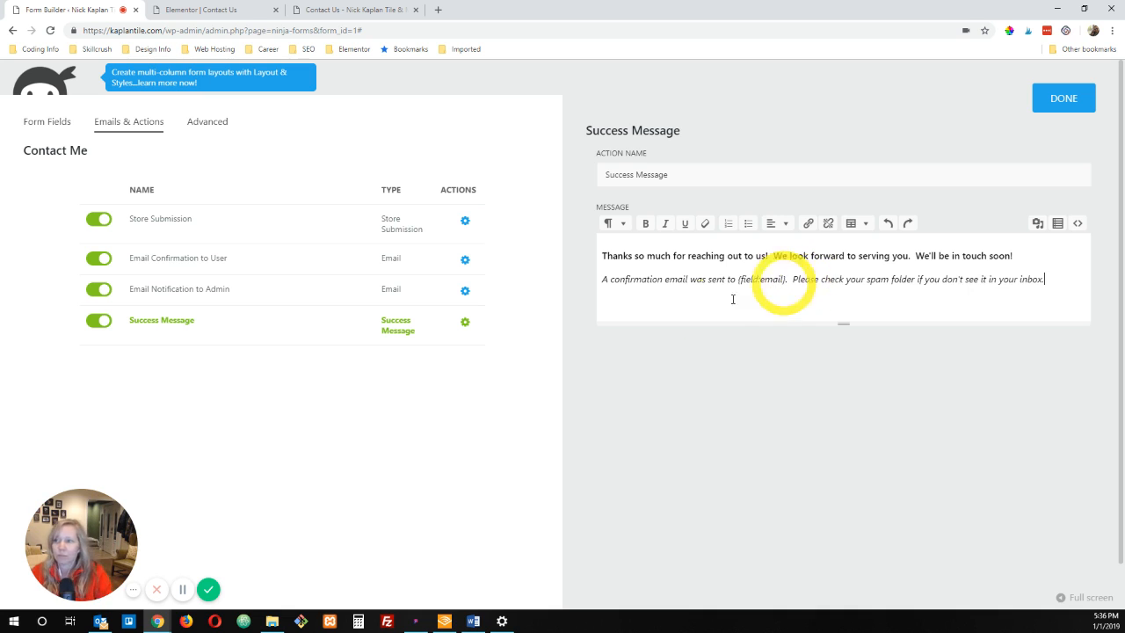
{"action": "left_click", "coordinate": [1063, 100]}
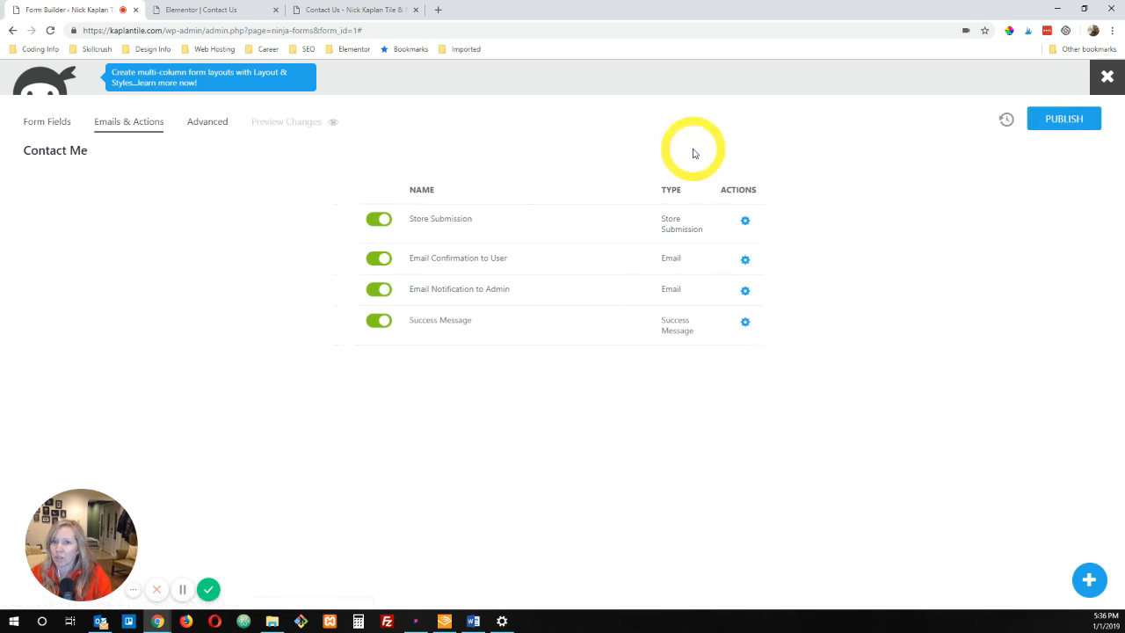
{"action": "left_click", "coordinate": [1062, 117]}
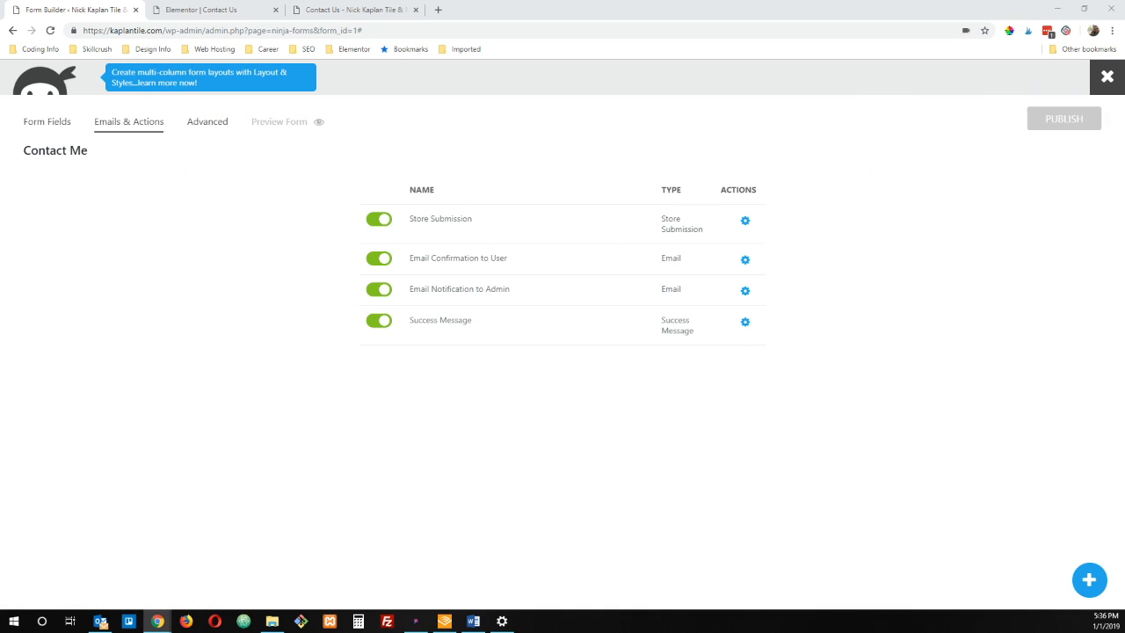
Step: Turn off Display Form Title in the form's display settings and set the default label position to Hidden
{"action": "left_click", "coordinate": [211, 122]}
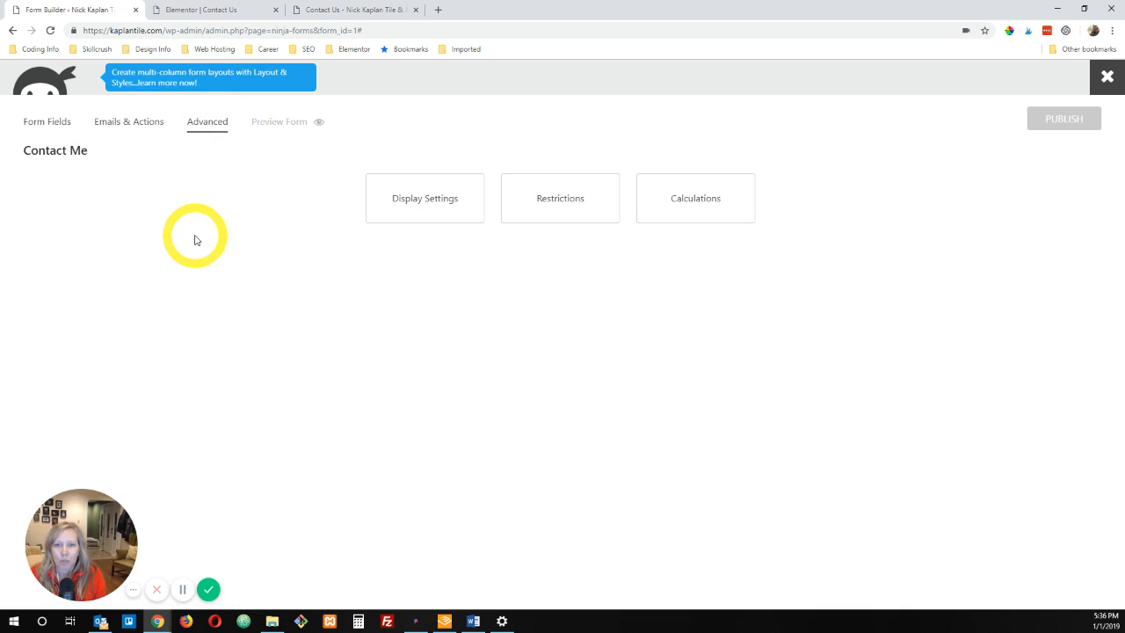
{"action": "left_click", "coordinate": [422, 213]}
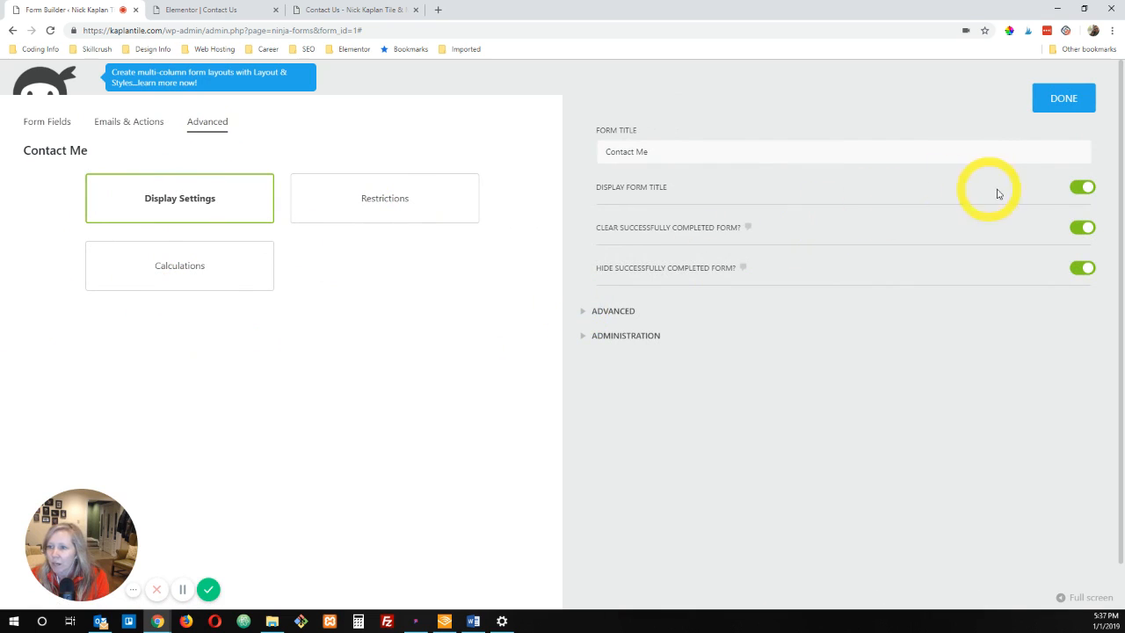
{"action": "left_click", "coordinate": [1083, 187]}
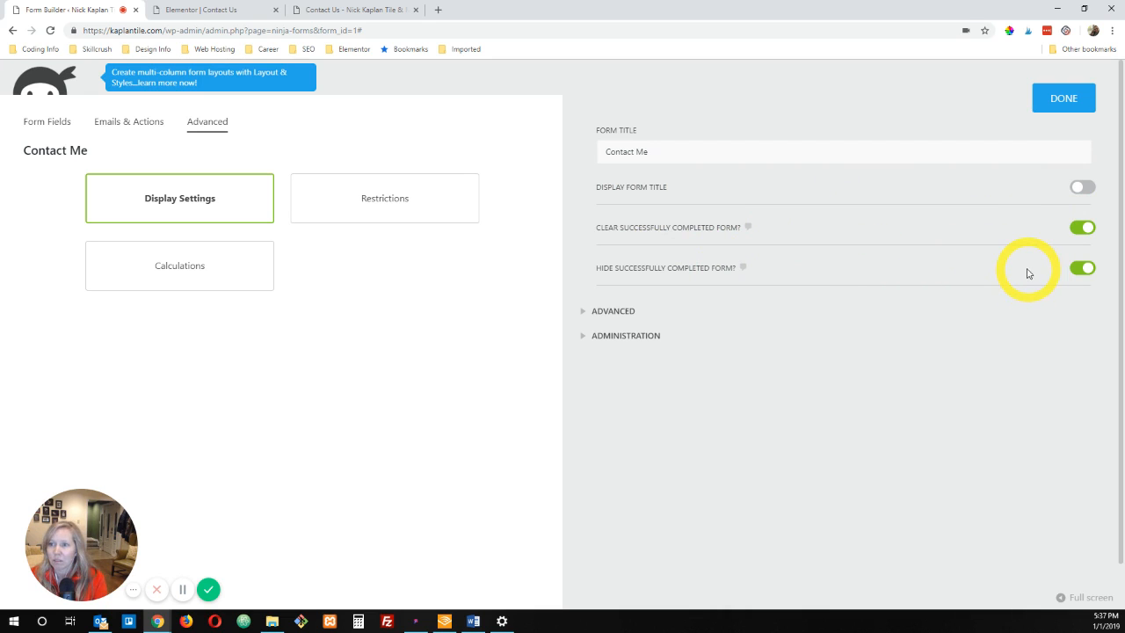
{"action": "left_click", "coordinate": [613, 311]}
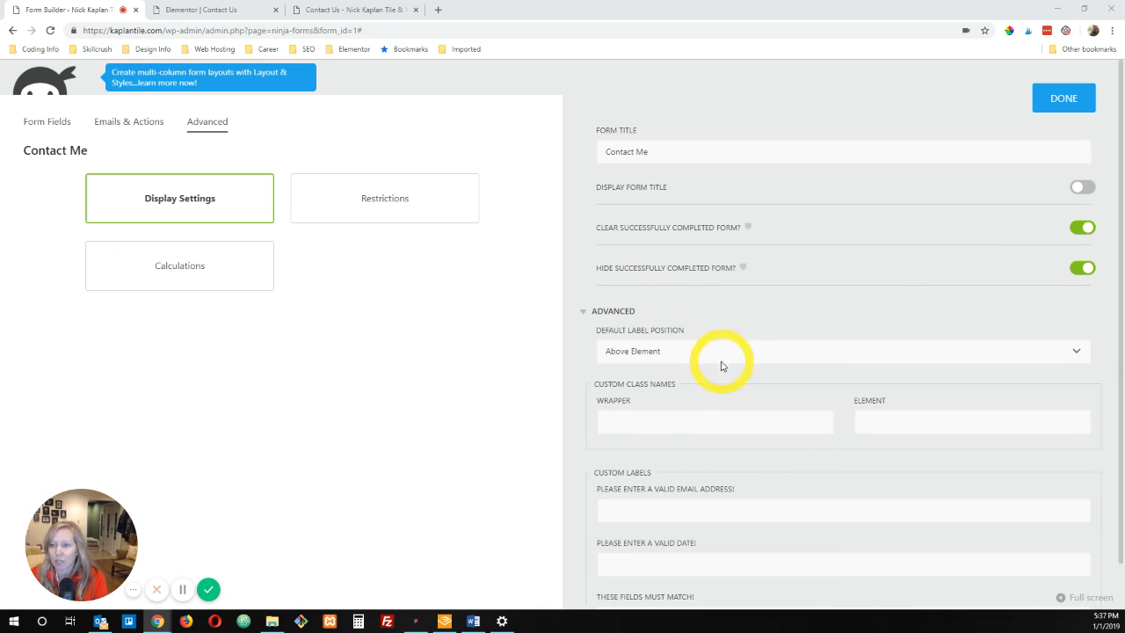
{"action": "left_click", "coordinate": [841, 349]}
{"action": "left_click", "coordinate": [688, 416]}
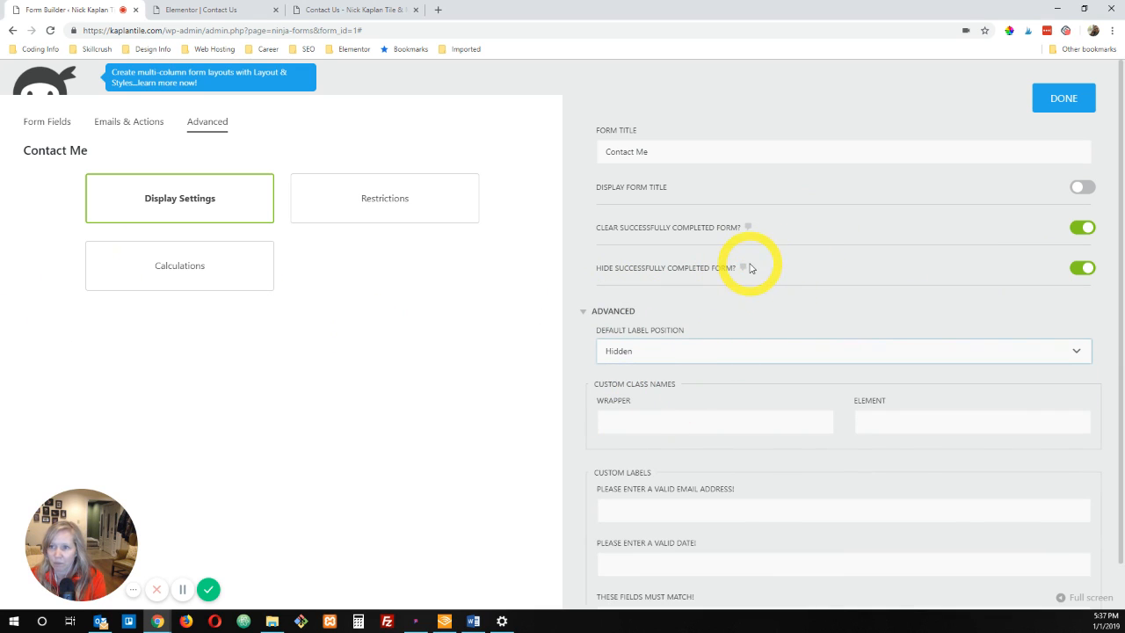
Step: Review the form's custom labels, administration options, restrictions and calculations, and return to the display settings
{"action": "scroll", "coordinate": [752, 268], "scroll_direction": "down", "scroll_amount": 5}
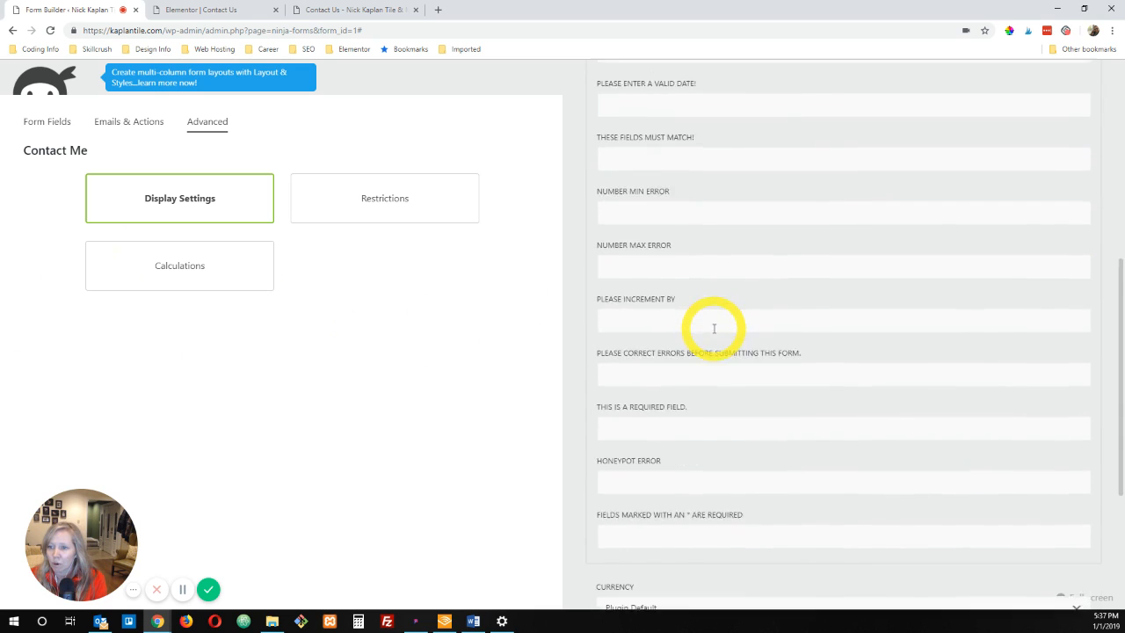
{"action": "scroll", "coordinate": [714, 327], "scroll_direction": "down", "scroll_amount": 2}
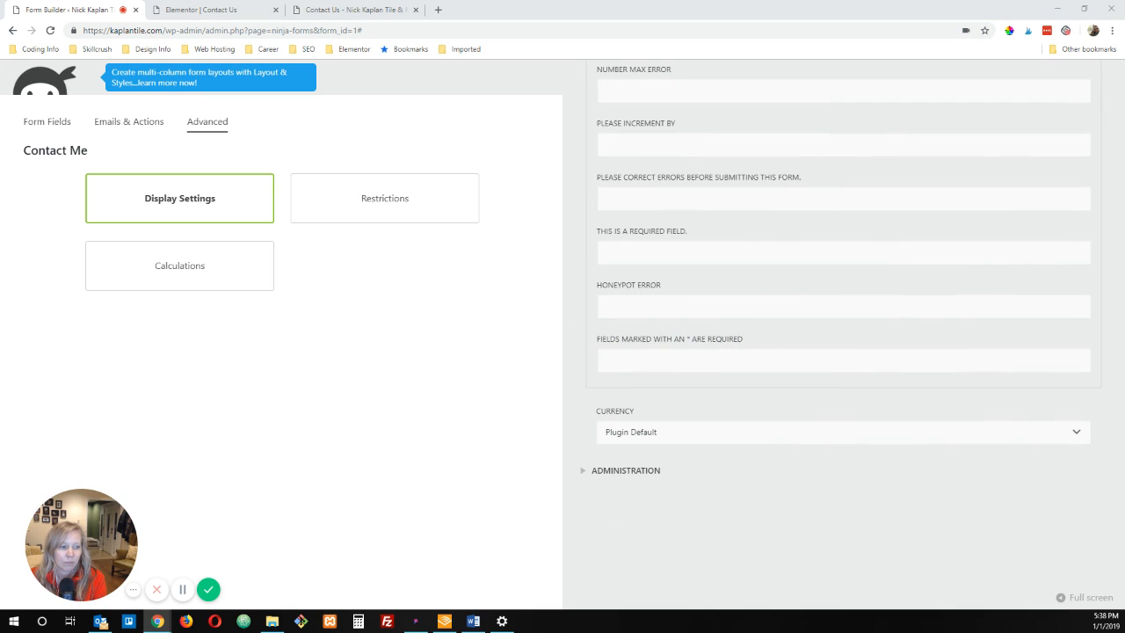
{"action": "left_click", "coordinate": [646, 470]}
{"action": "scroll", "coordinate": [755, 471], "scroll_direction": "down", "scroll_amount": 2}
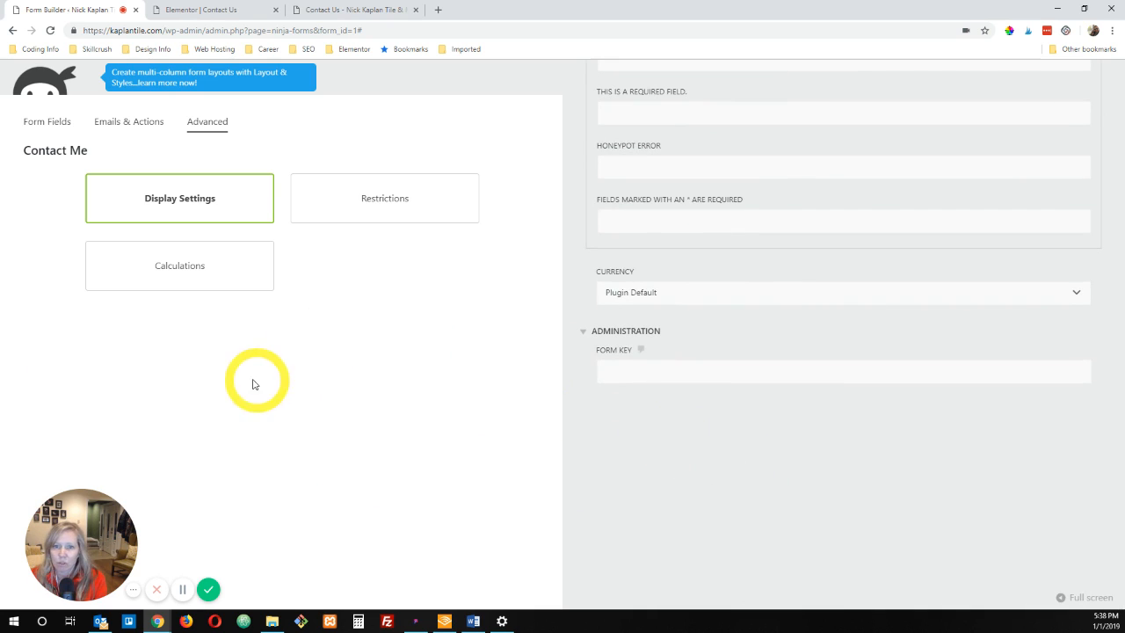
{"action": "left_click", "coordinate": [349, 206]}
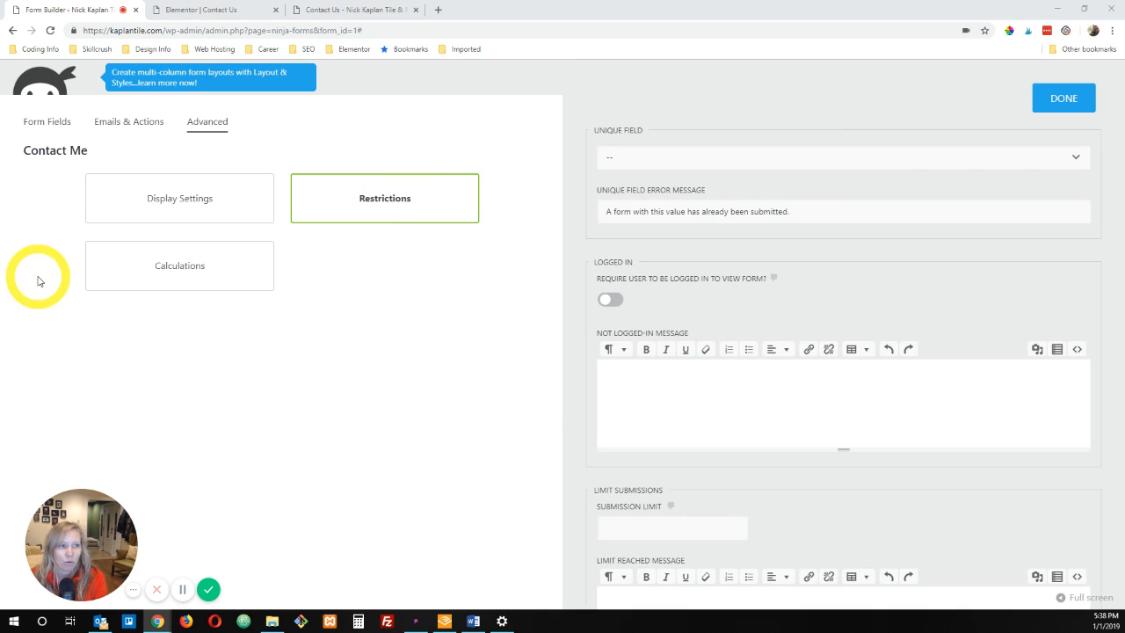
{"action": "scroll", "coordinate": [825, 199], "scroll_direction": "down", "scroll_amount": 4}
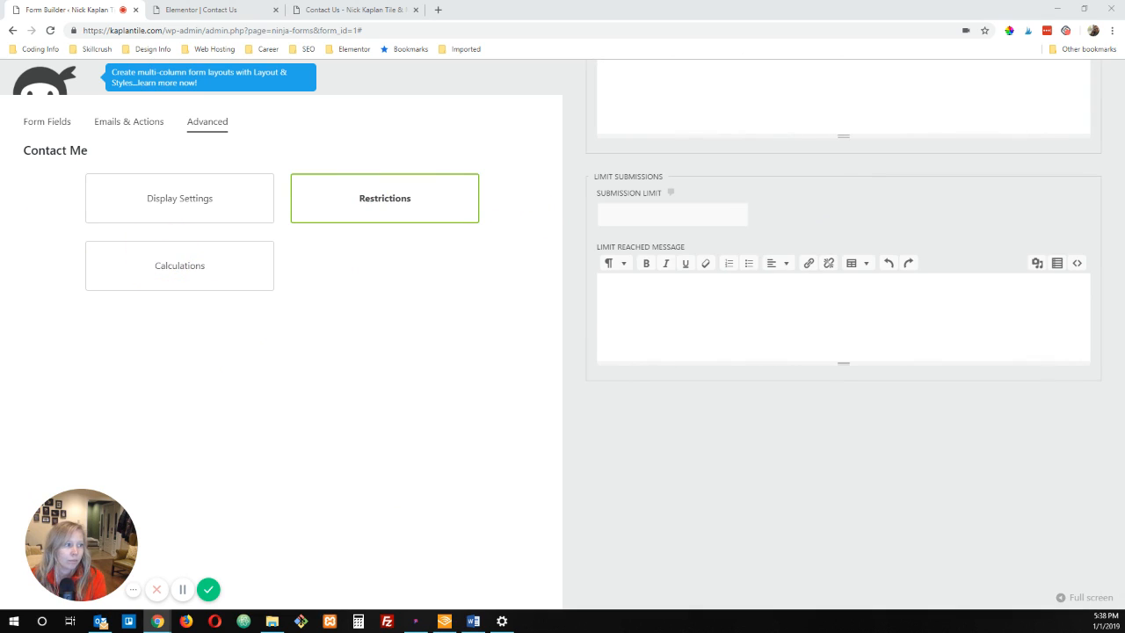
{"action": "left_click", "coordinate": [161, 273]}
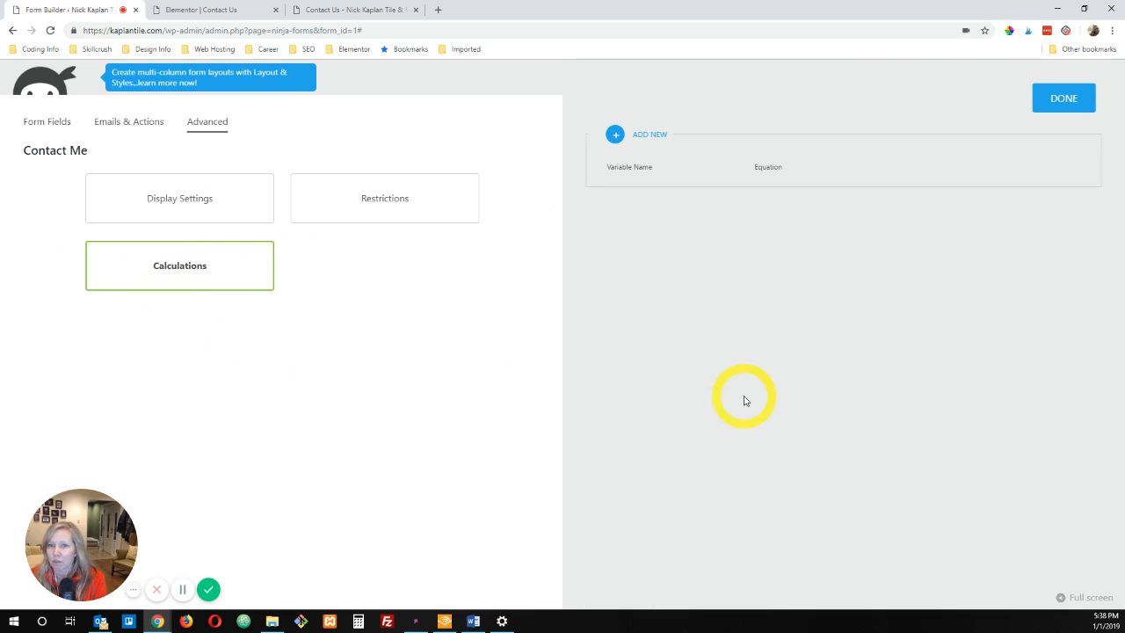
{"action": "left_click", "coordinate": [159, 197]}
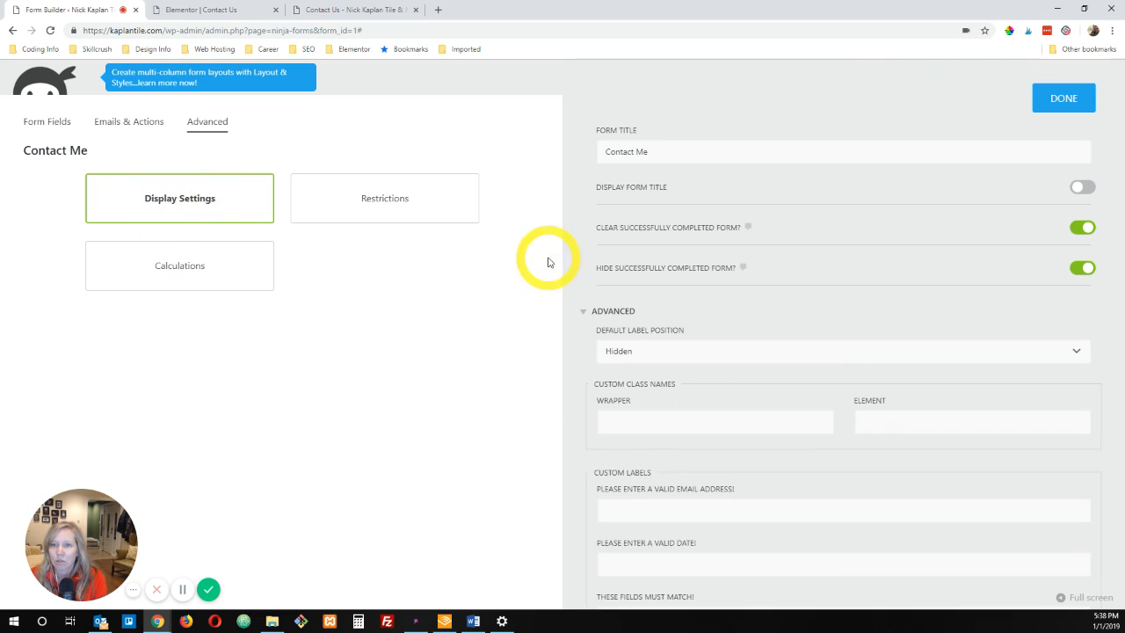
Step: Finish the display settings, publish the Contact Me form and exit the form builder to the forms dashboard
{"action": "scroll", "coordinate": [829, 251], "scroll_direction": "down", "scroll_amount": 5}
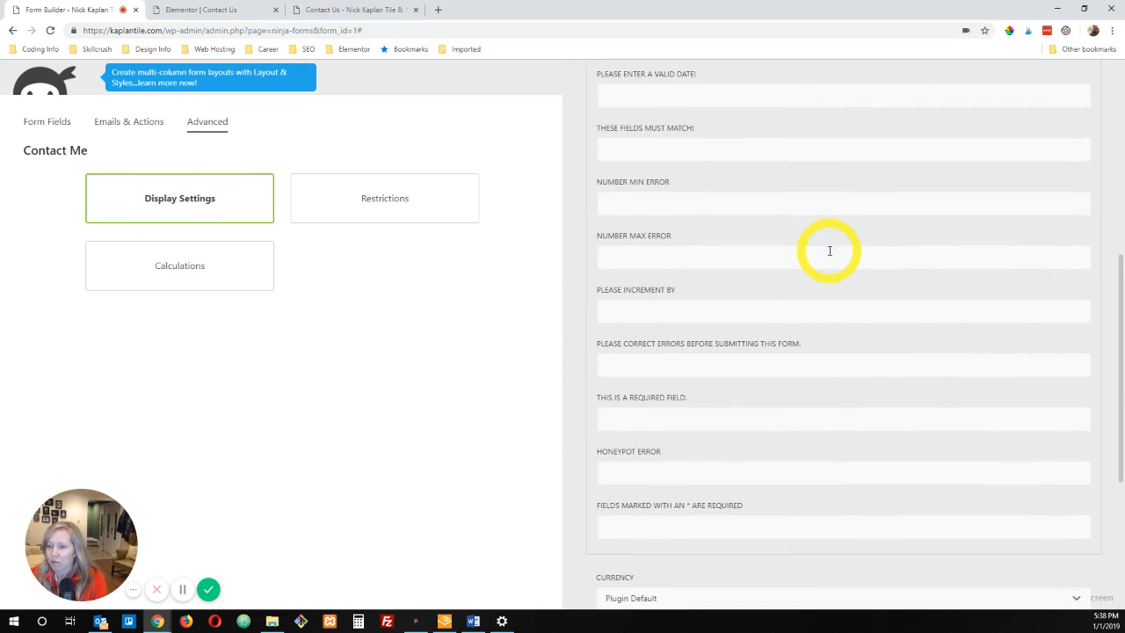
{"action": "scroll", "coordinate": [829, 252], "scroll_direction": "up", "scroll_amount": 3}
{"action": "scroll", "coordinate": [829, 252], "scroll_direction": "up", "scroll_amount": 3}
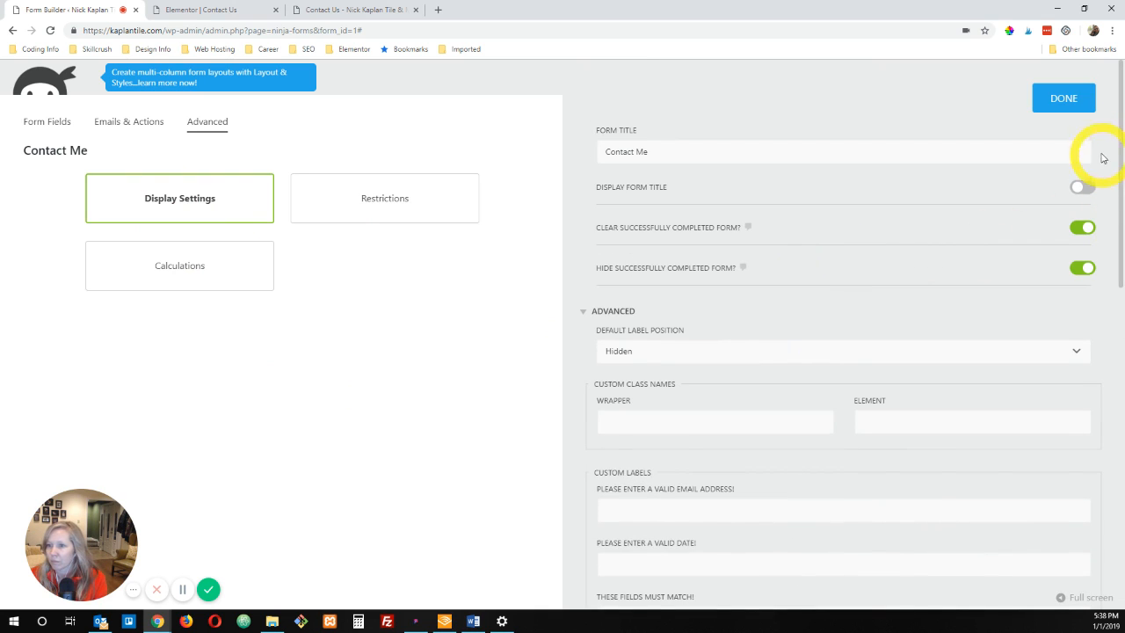
{"action": "left_click", "coordinate": [1064, 99]}
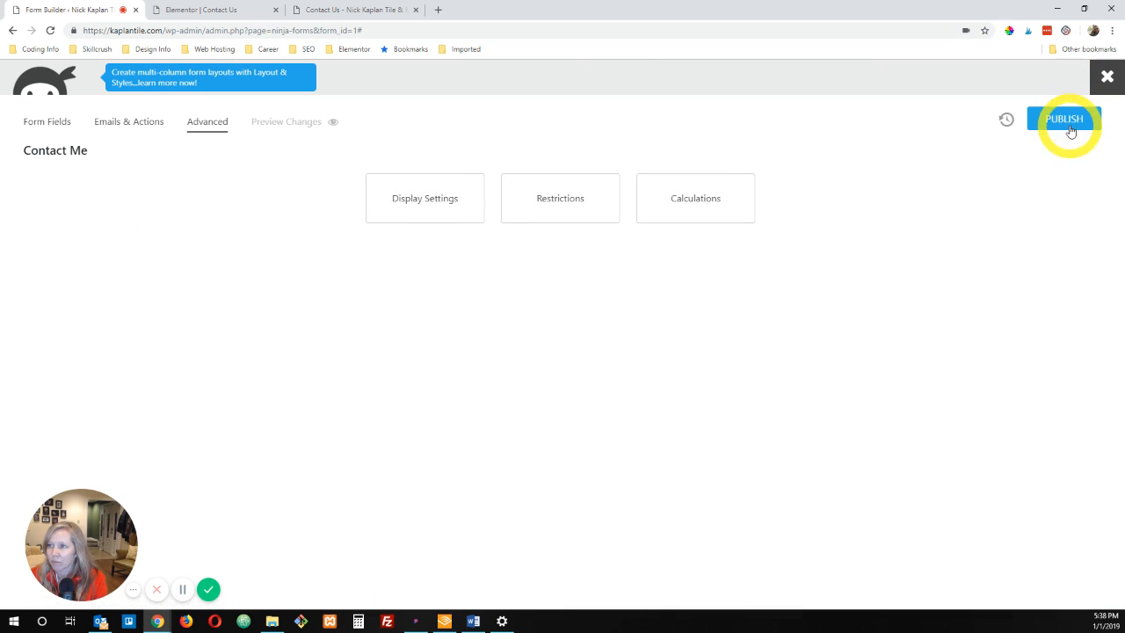
{"action": "left_click", "coordinate": [1069, 123]}
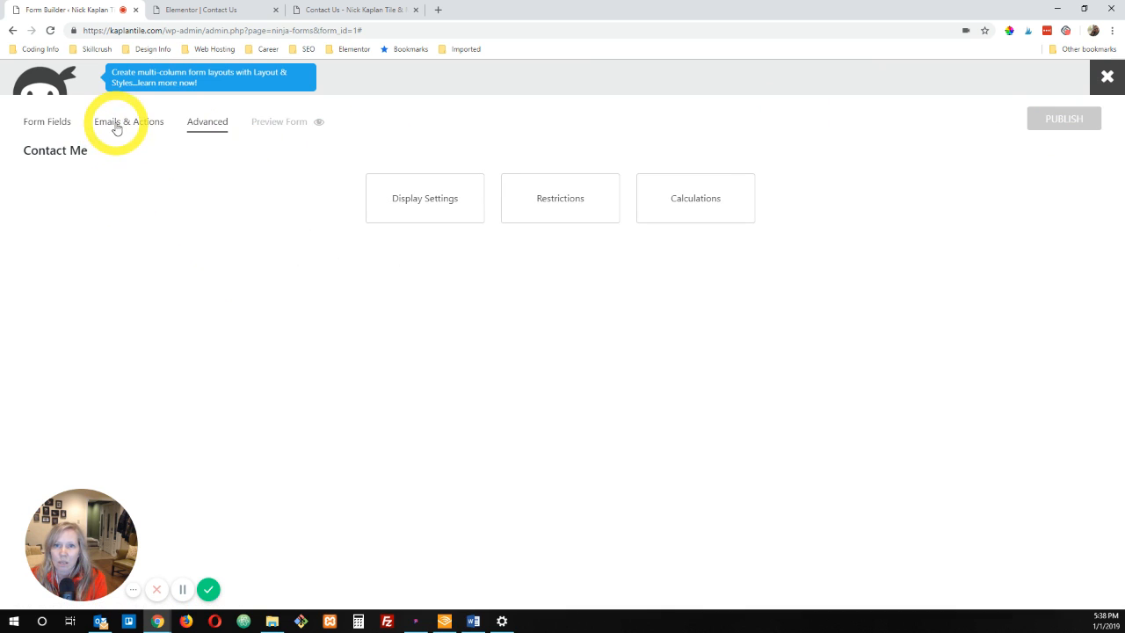
{"action": "left_click", "coordinate": [1108, 79]}
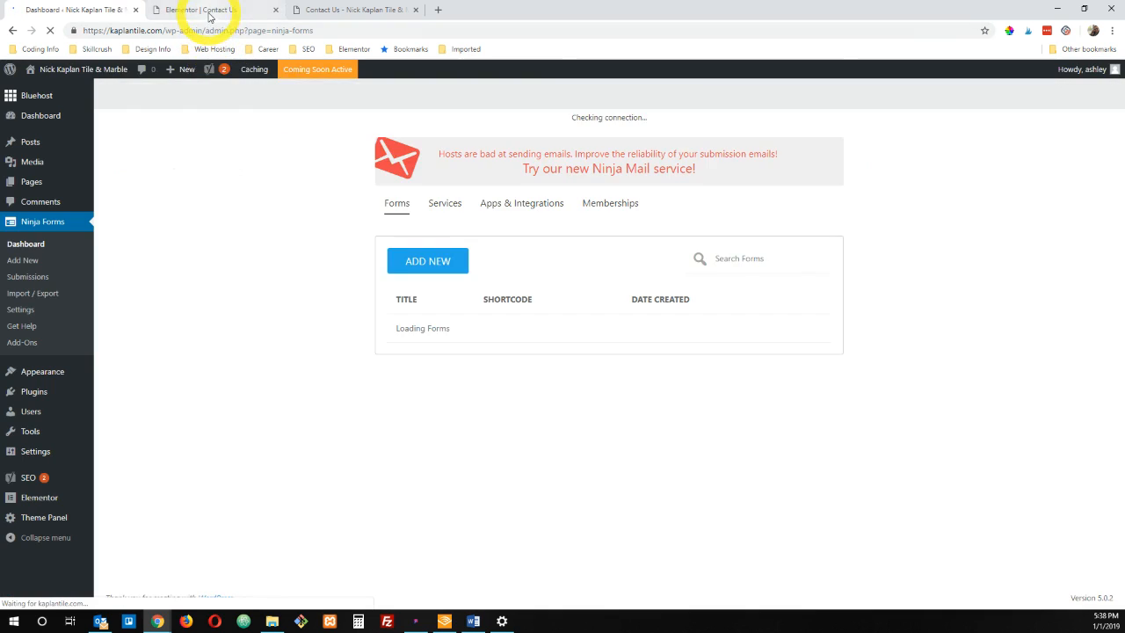
Step: Switch to the Contact Us page preview and start filling in the form's Name field
{"action": "left_click", "coordinate": [209, 13]}
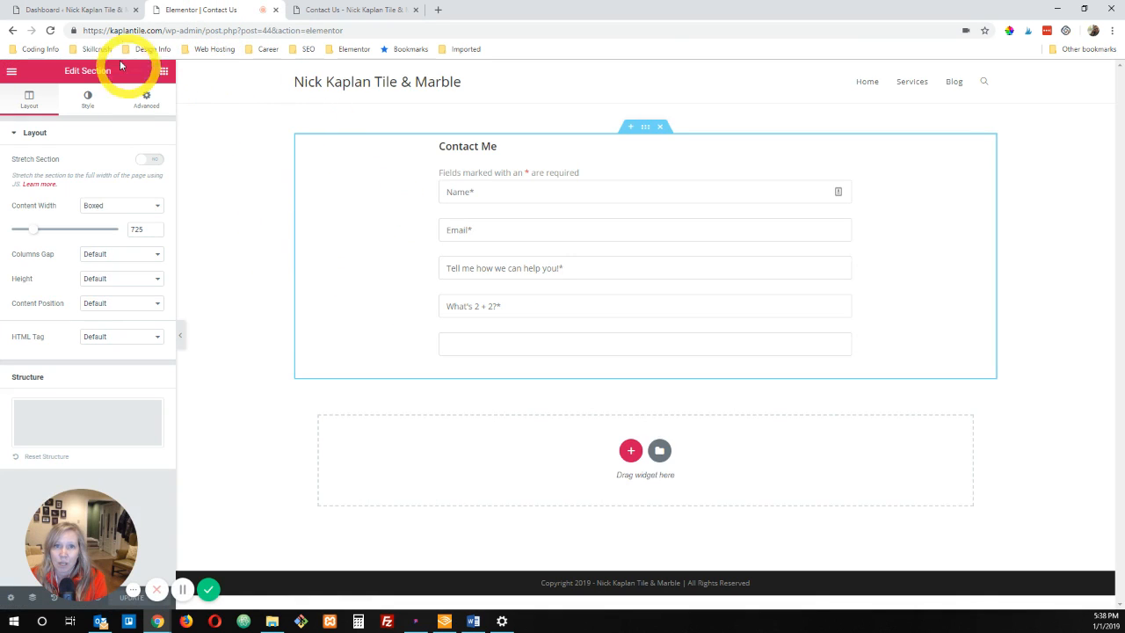
{"action": "left_click", "coordinate": [75, 10]}
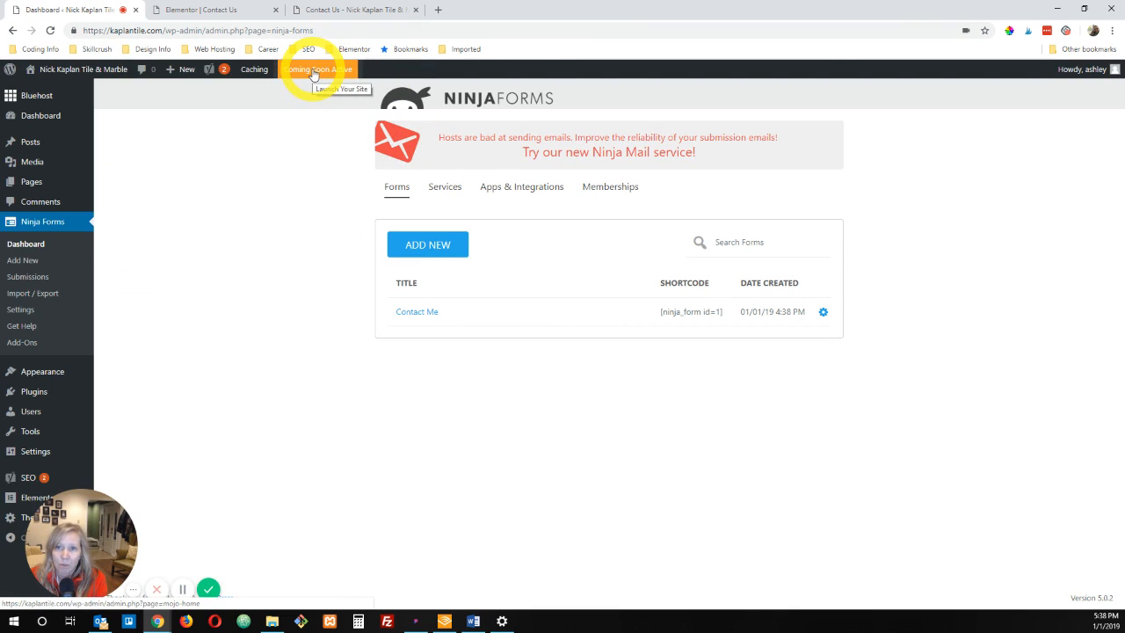
{"action": "left_click", "coordinate": [341, 10]}
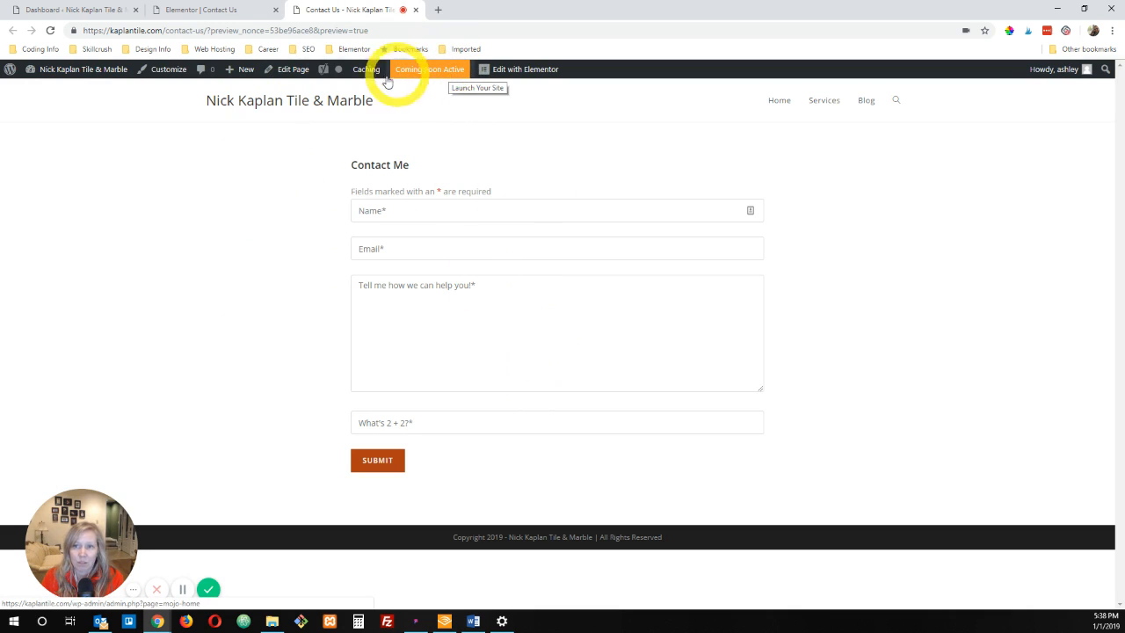
{"action": "left_click", "coordinate": [415, 212]}
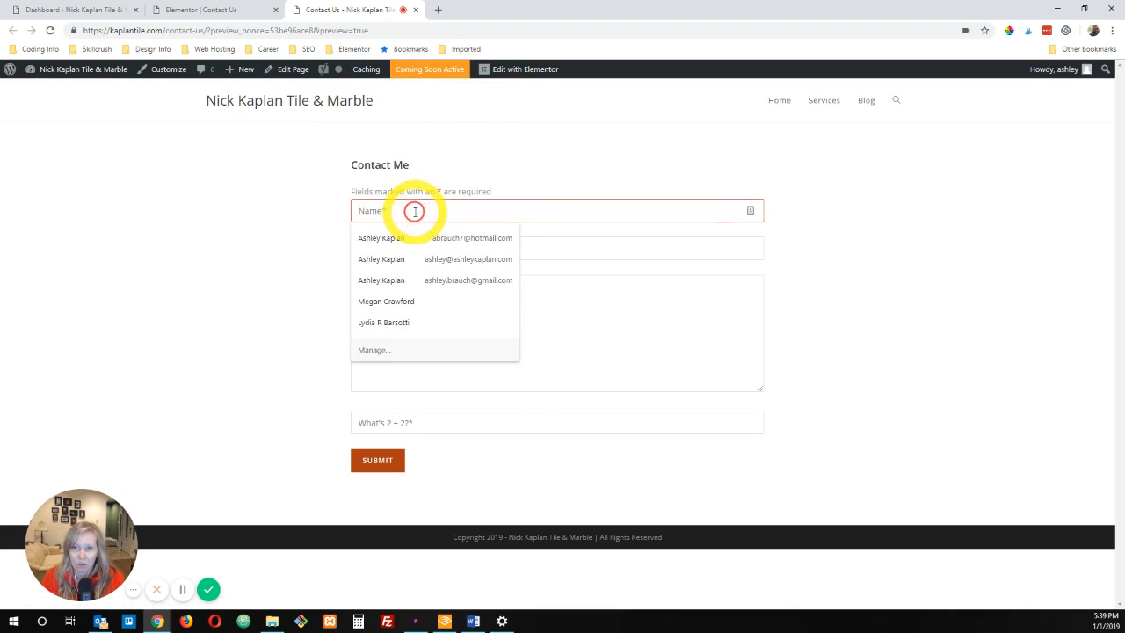